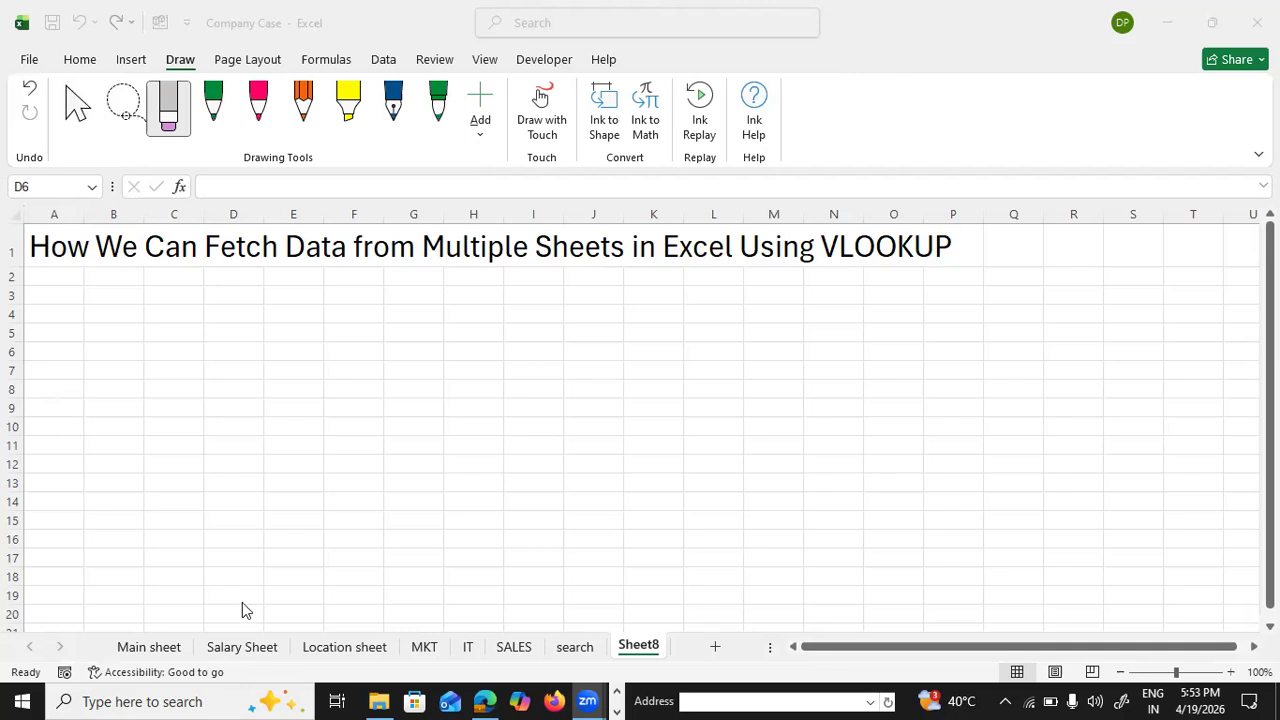
- Review the employee, salary and city tables on the Main sheet, Salary Sheet and Location sheet, leaving the ink eraser mode
click(148, 650)
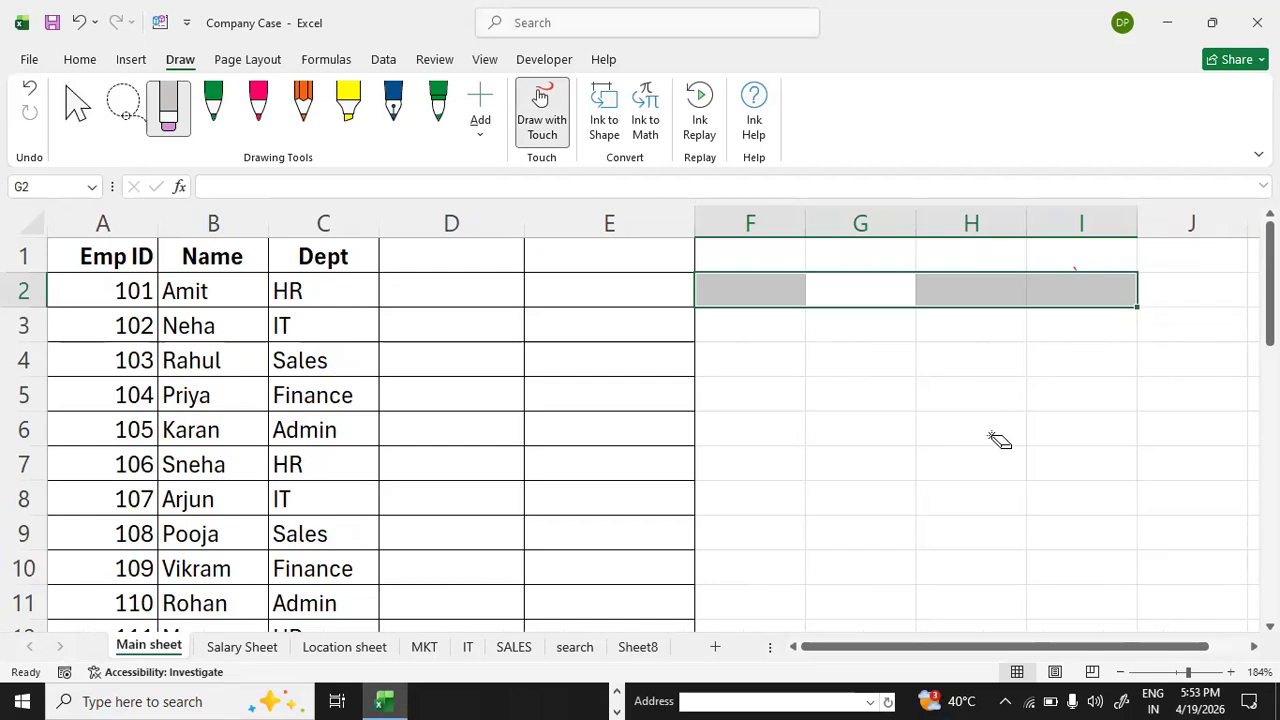
key(Escape)
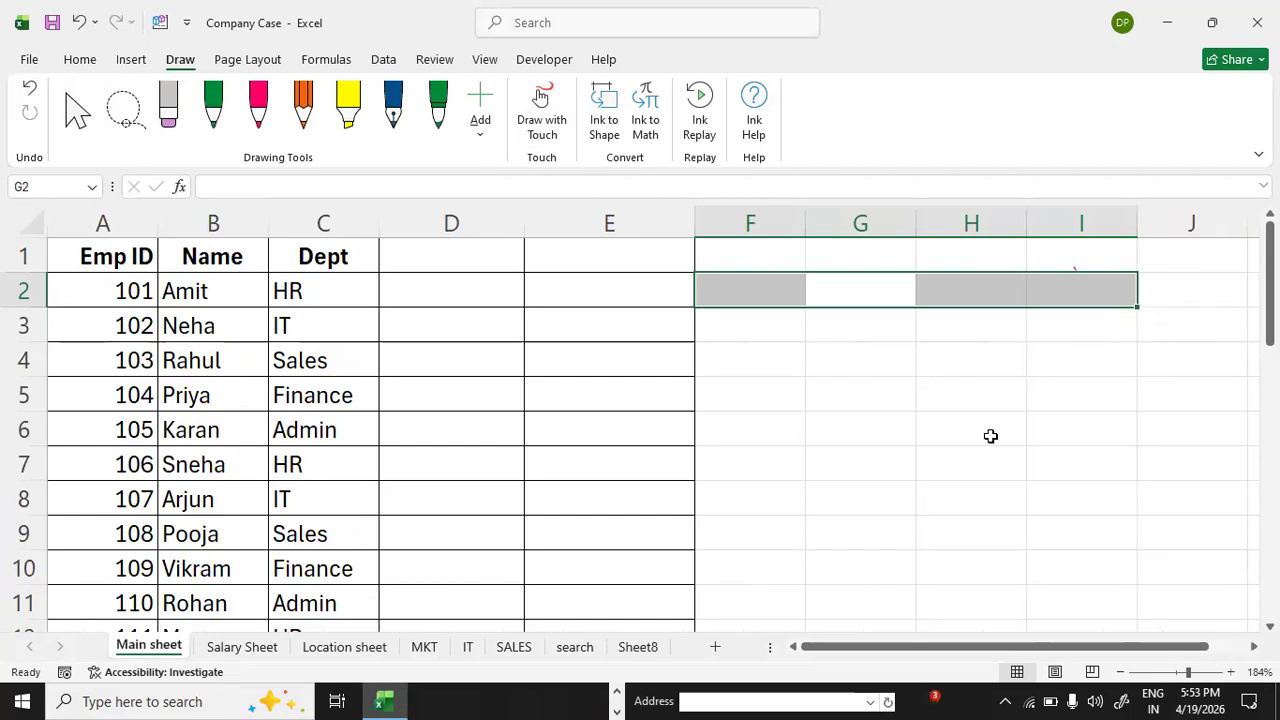
click(241, 647)
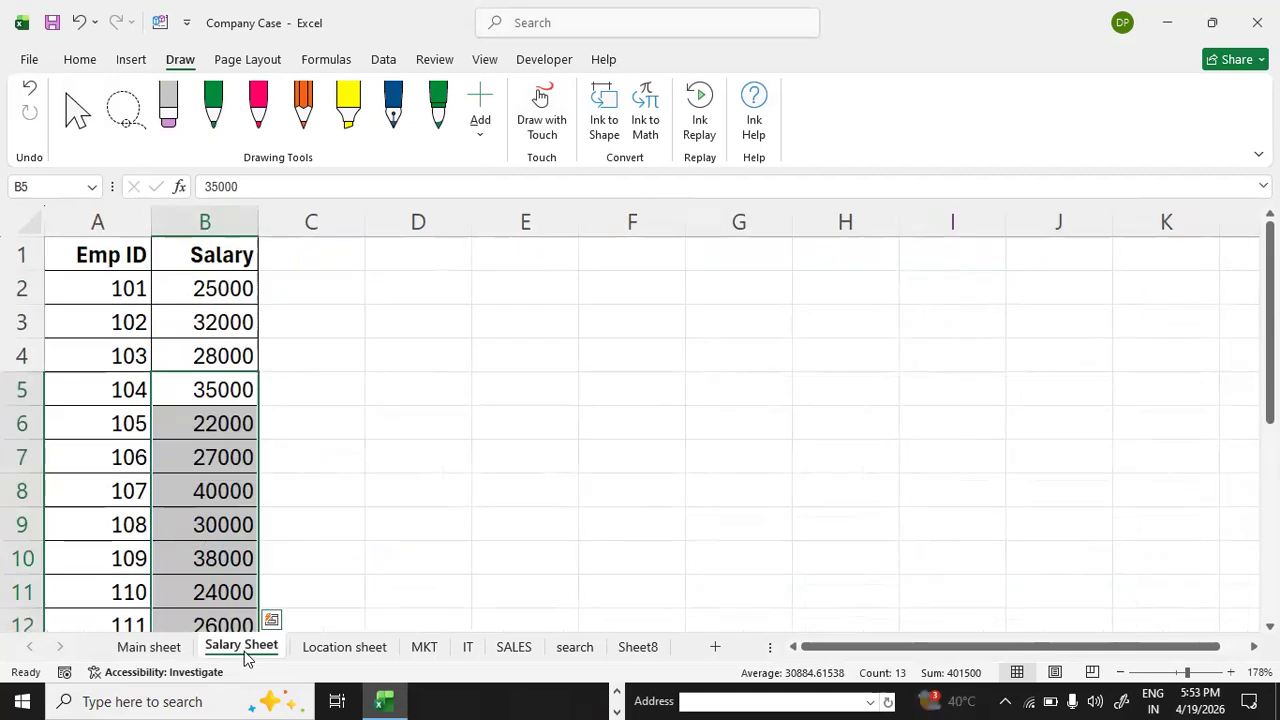
click(322, 651)
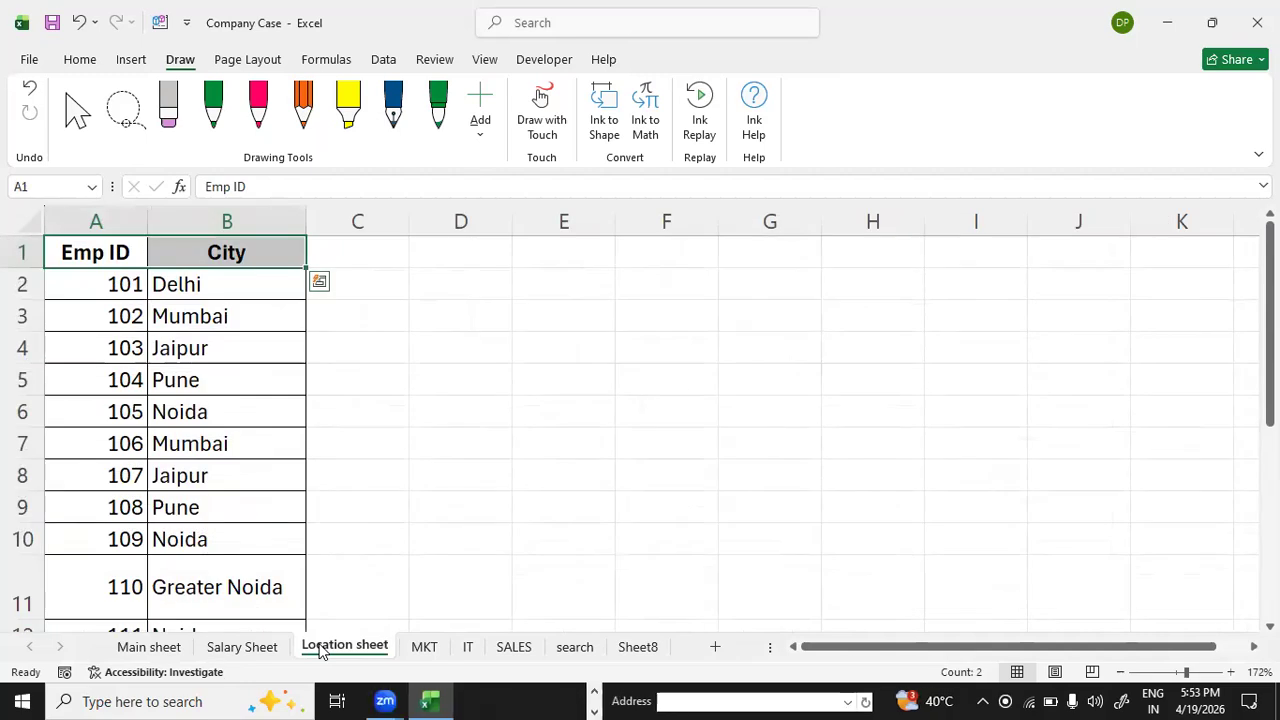
click(148, 647)
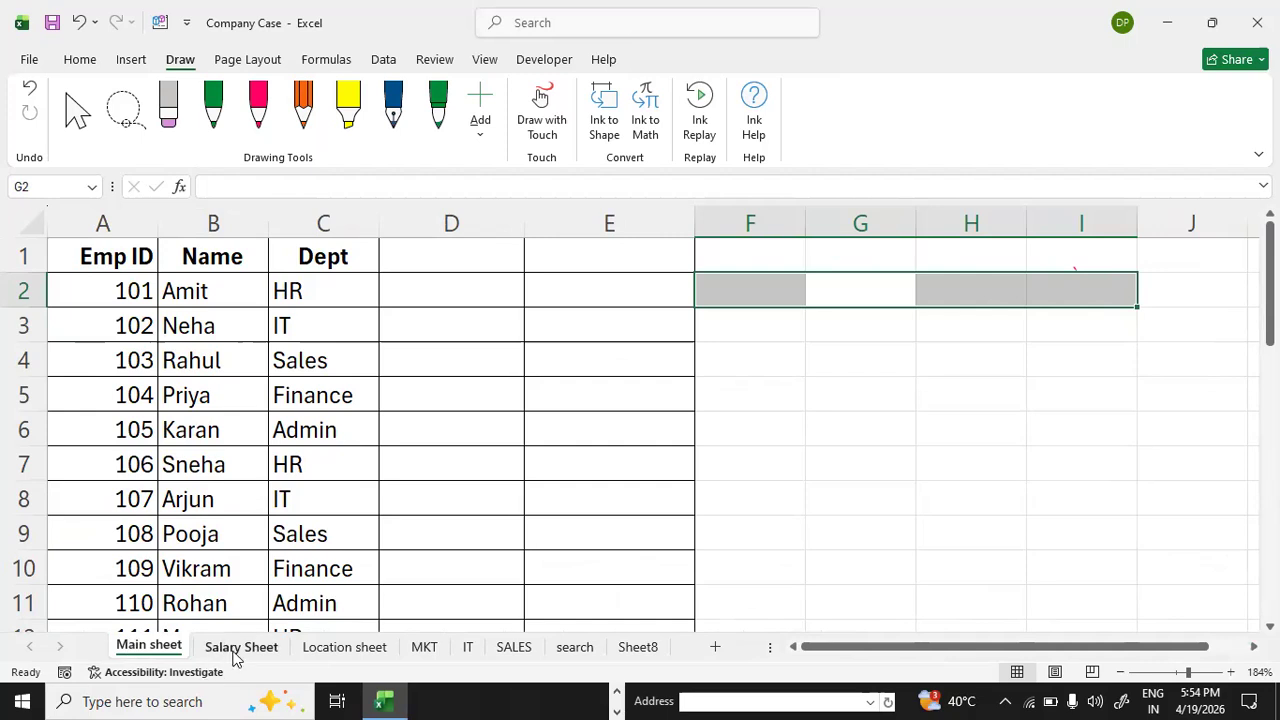
click(350, 650)
click(262, 652)
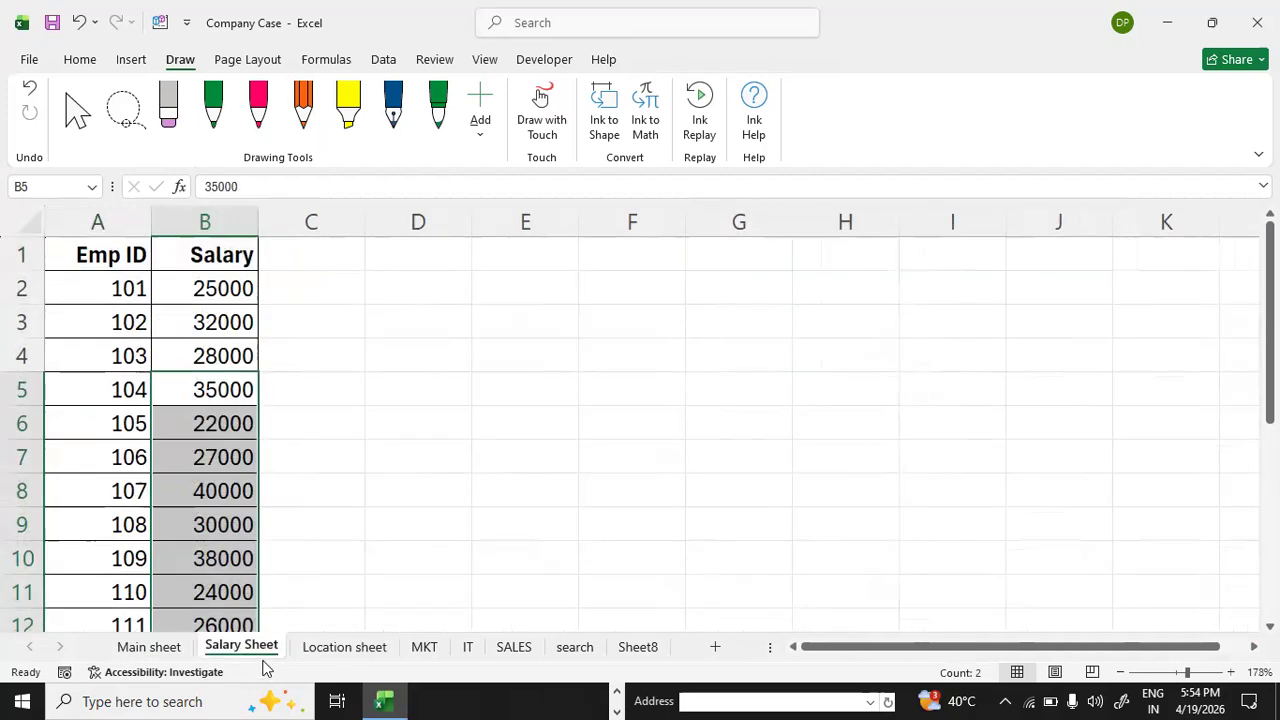
- Add the headers Salary in D1 and Location in E1 of the Main sheet
click(184, 650)
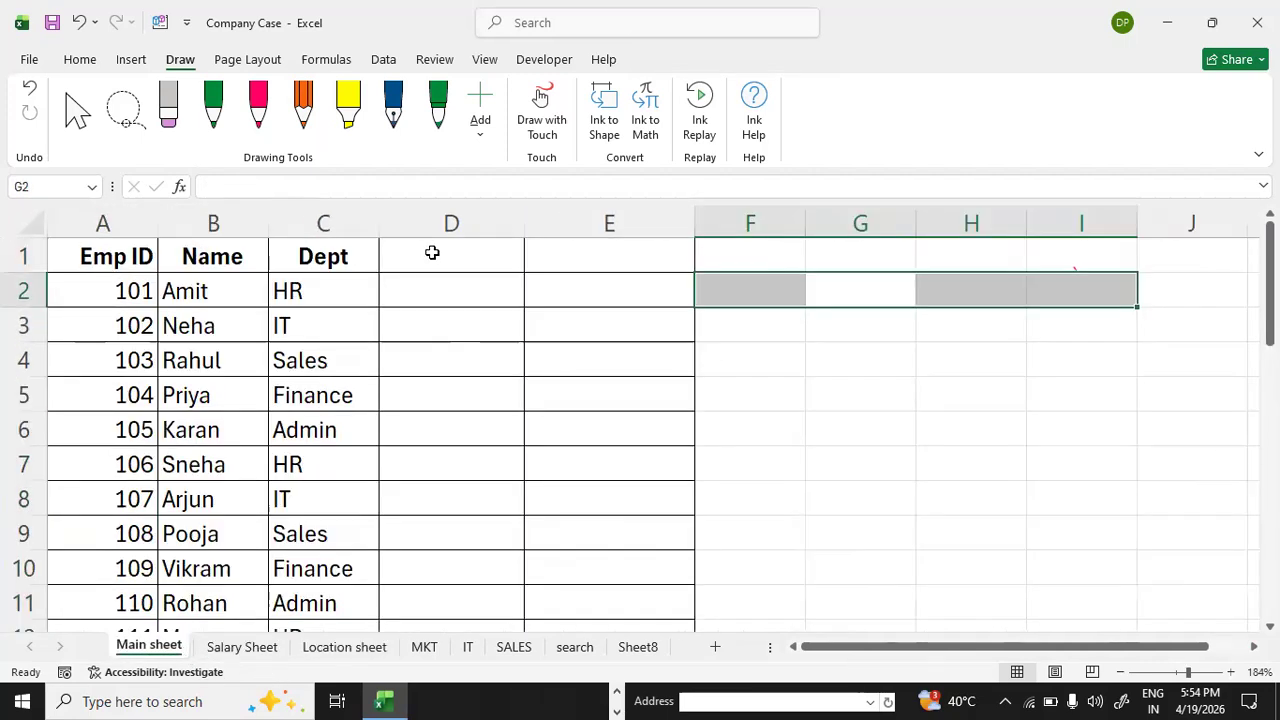
click(432, 253)
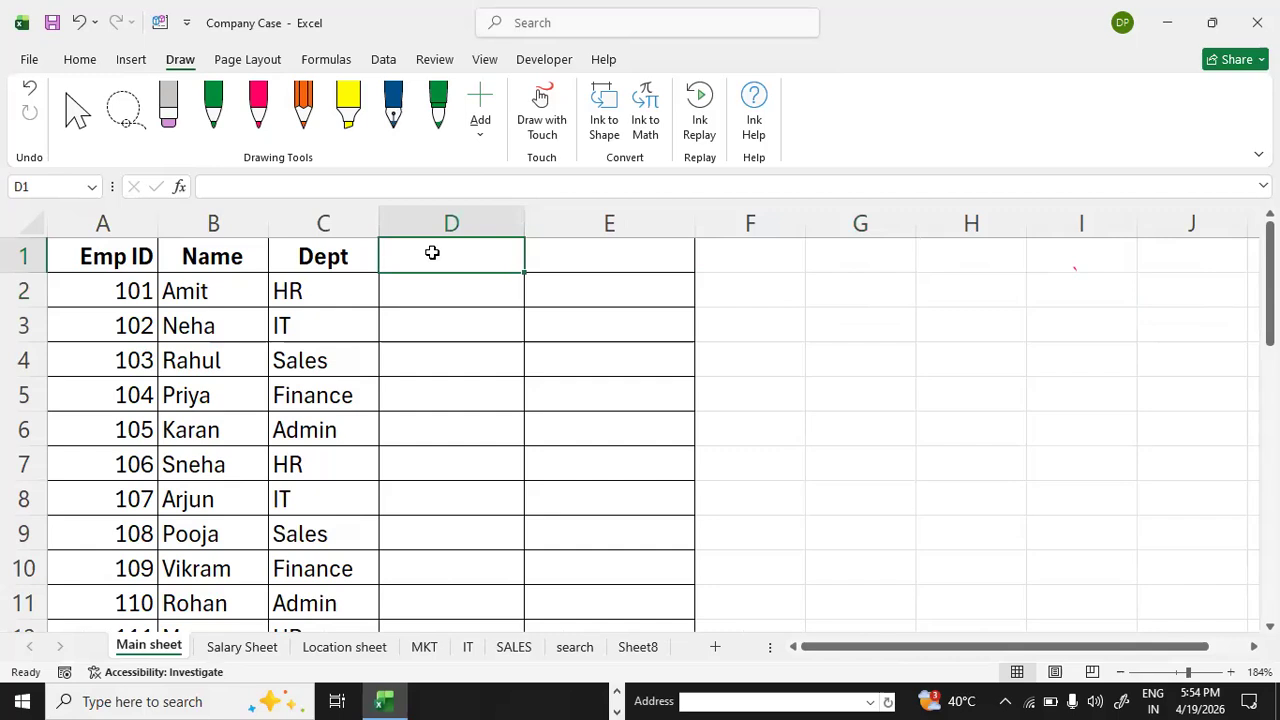
text(Salary)
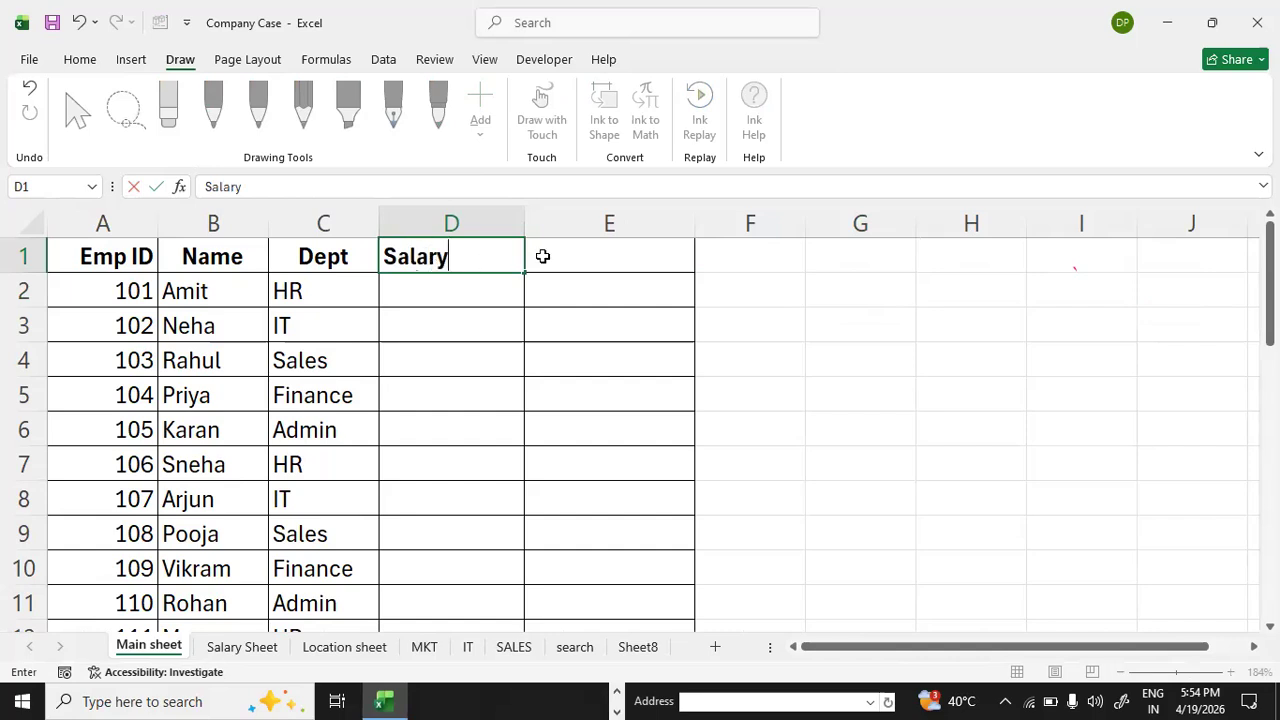
click(569, 251)
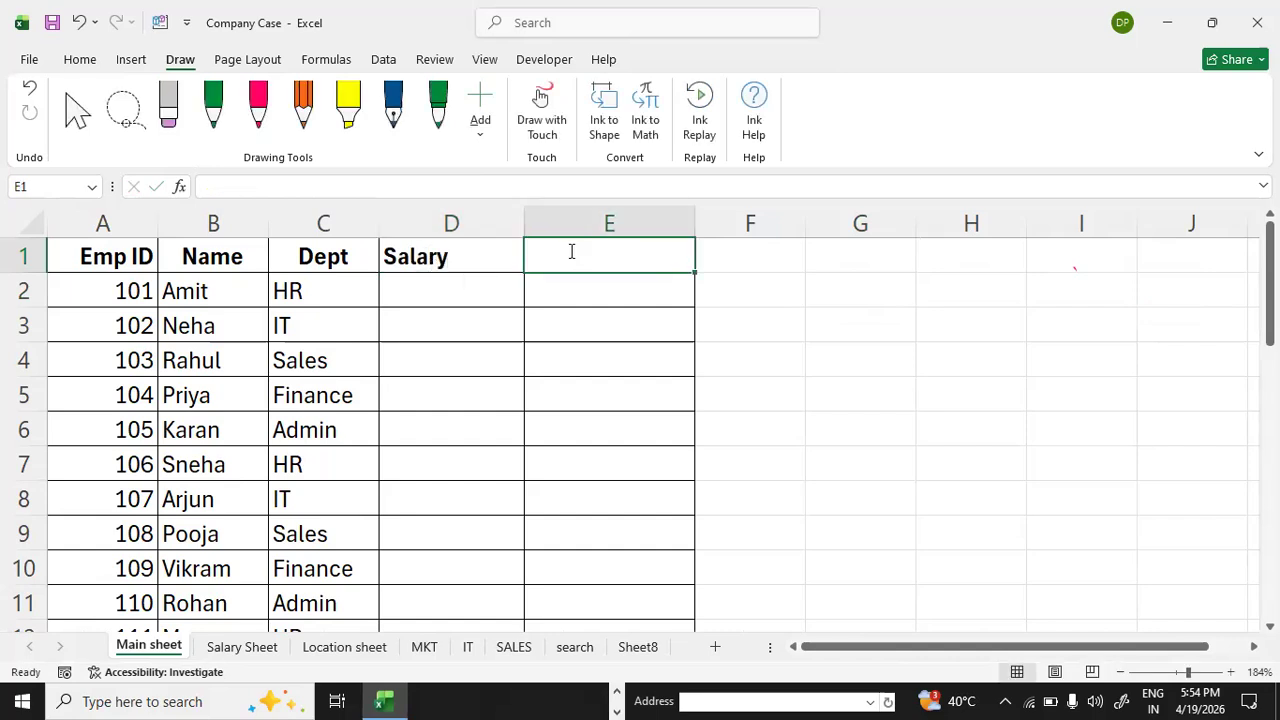
text(Location)
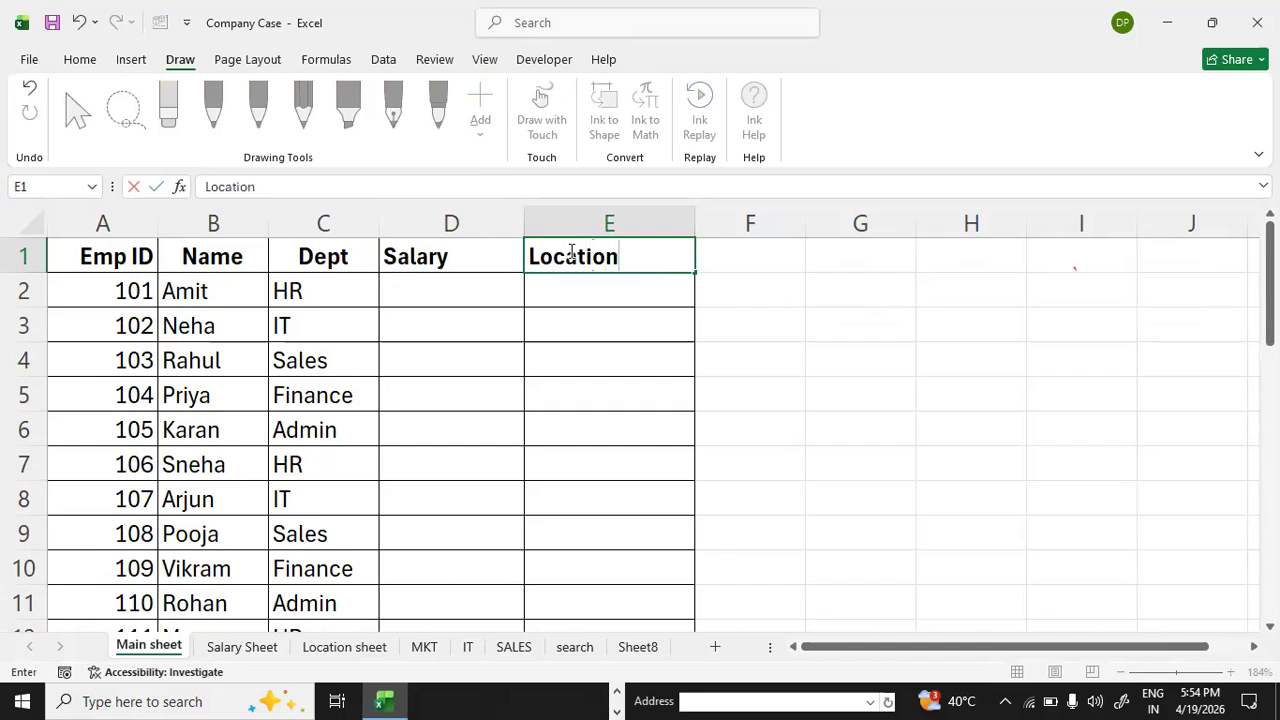
- Start a VLOOKUP formula in D2 of the Main sheet with A2 as the lookup value
click(490, 291)
text(=)
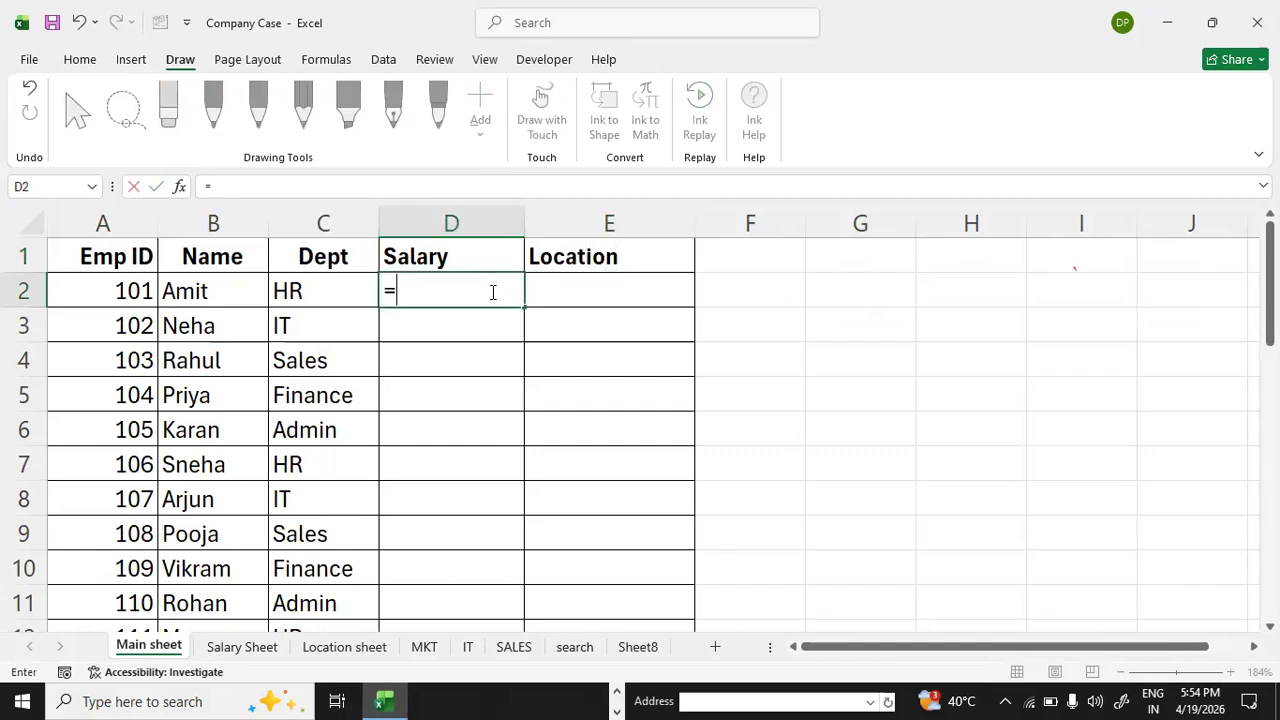
text(vlookup)
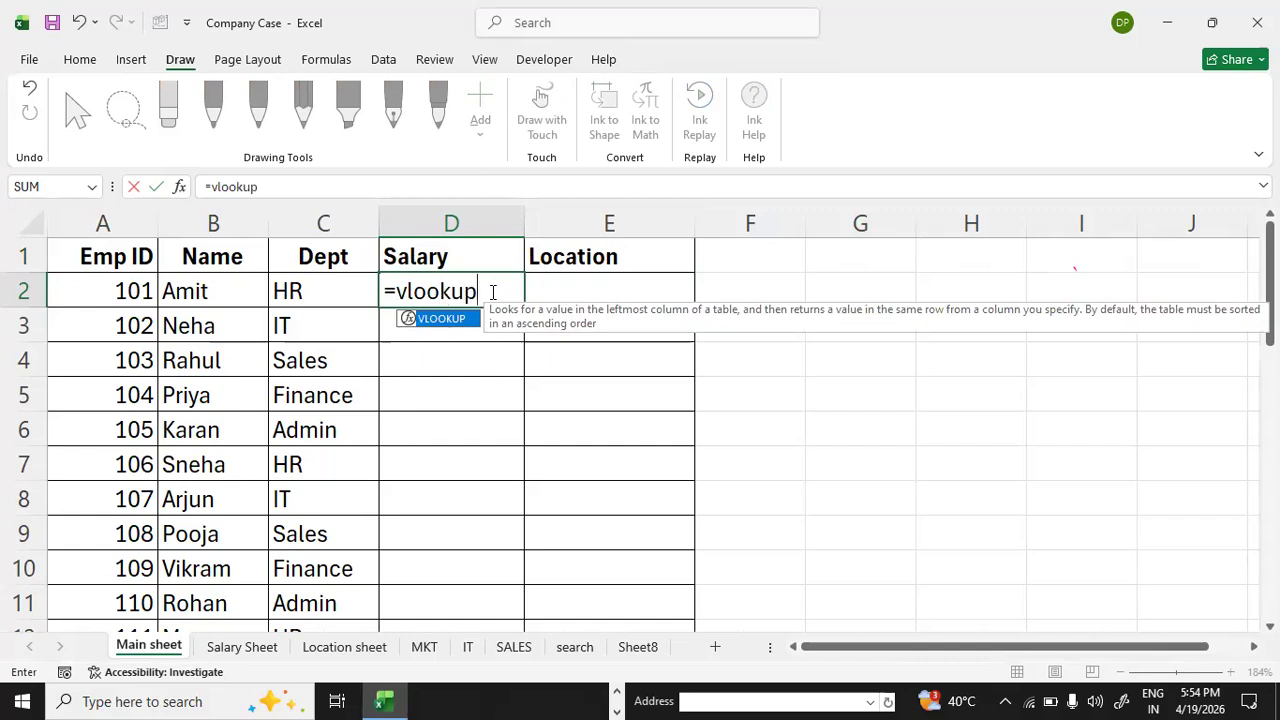
text(()
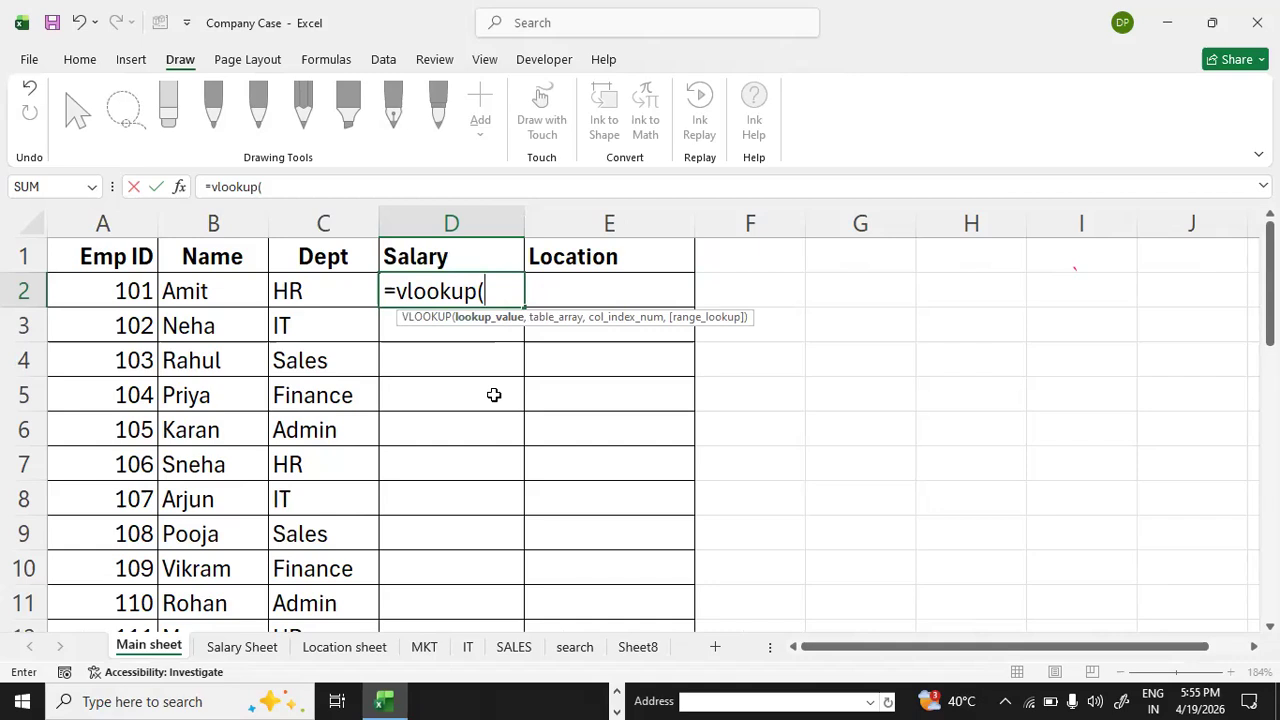
click(109, 292)
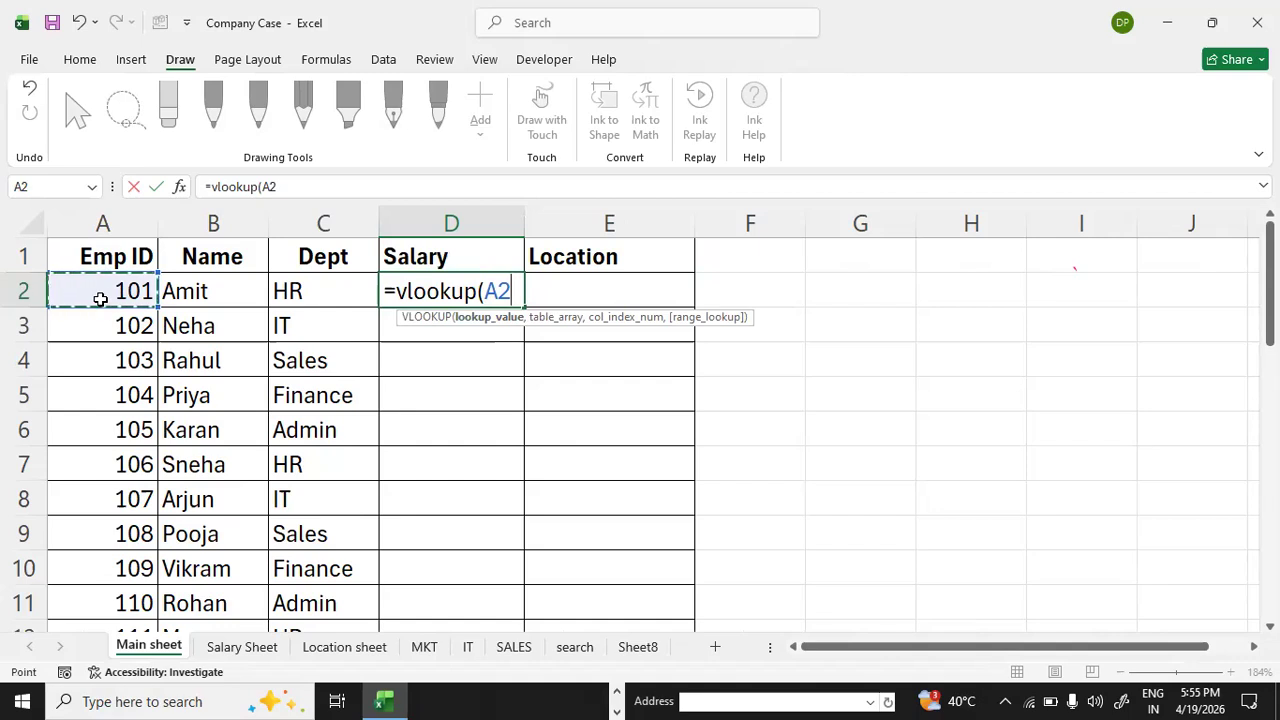
text(,)
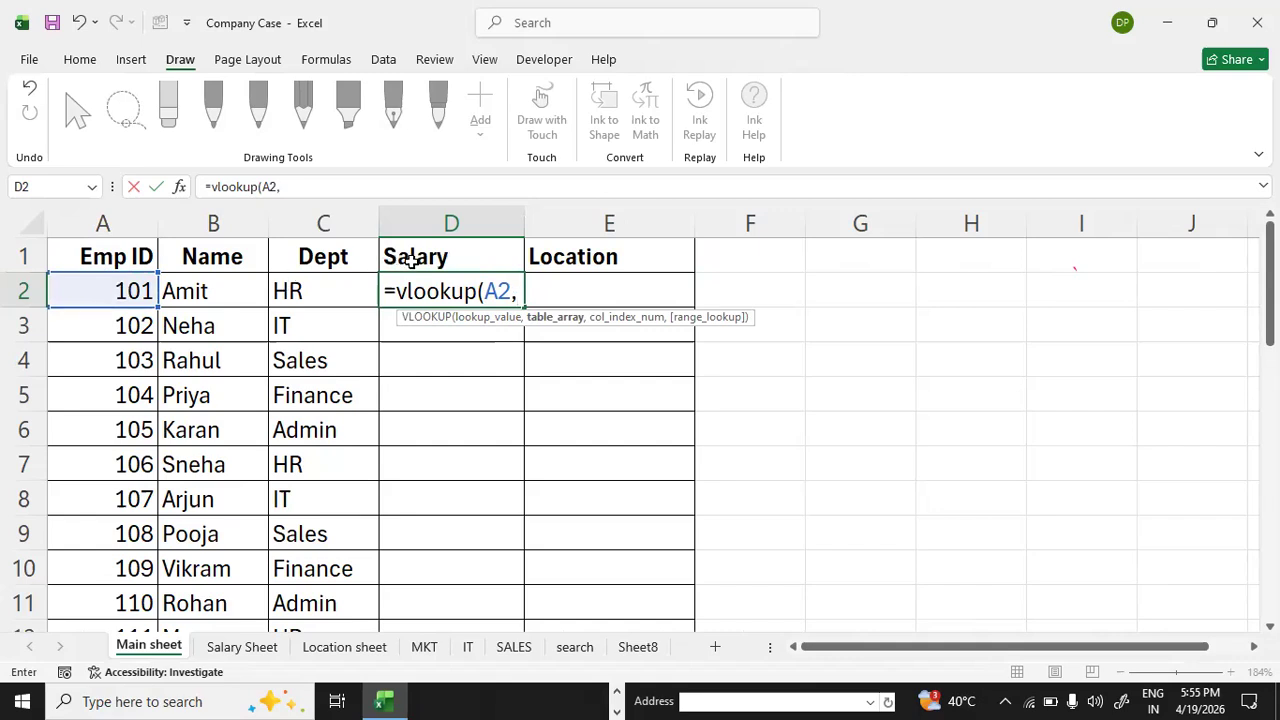
- Complete the VLOOKUP with table array 'Salary Sheet'!A2:B21, column index 2 and range lookup 0
click(245, 648)
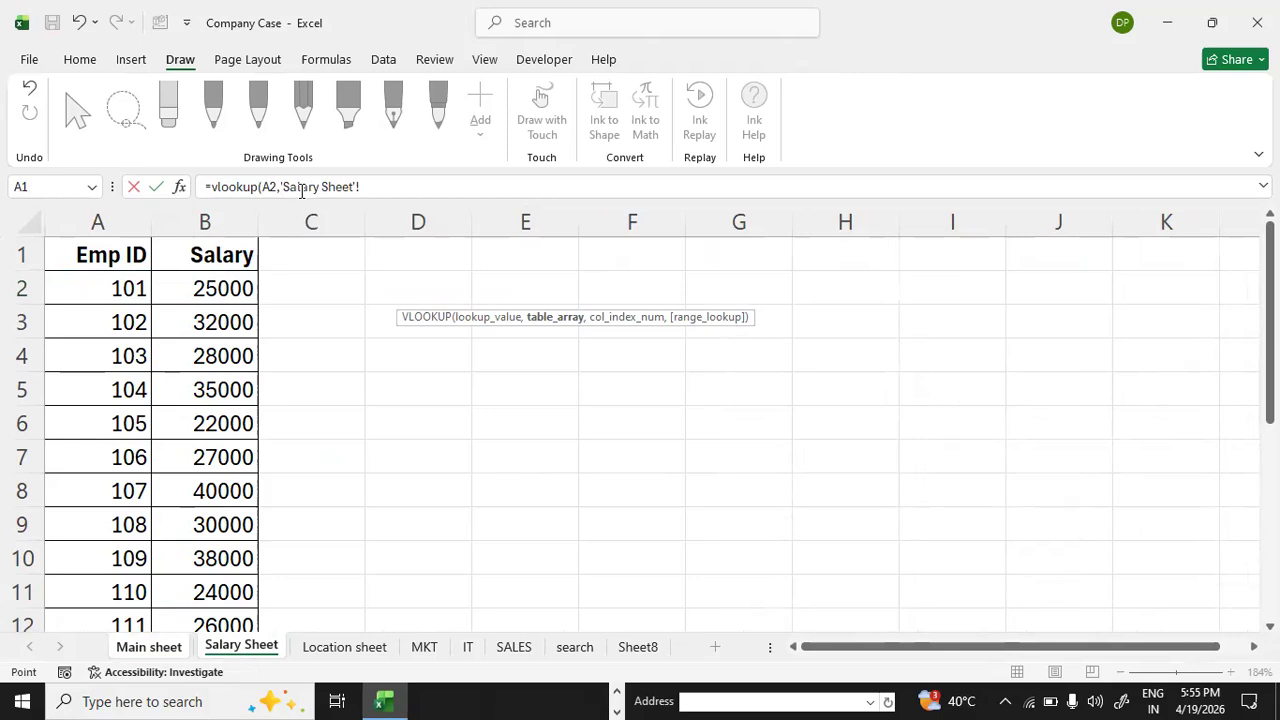
drag(57, 297, 157, 563)
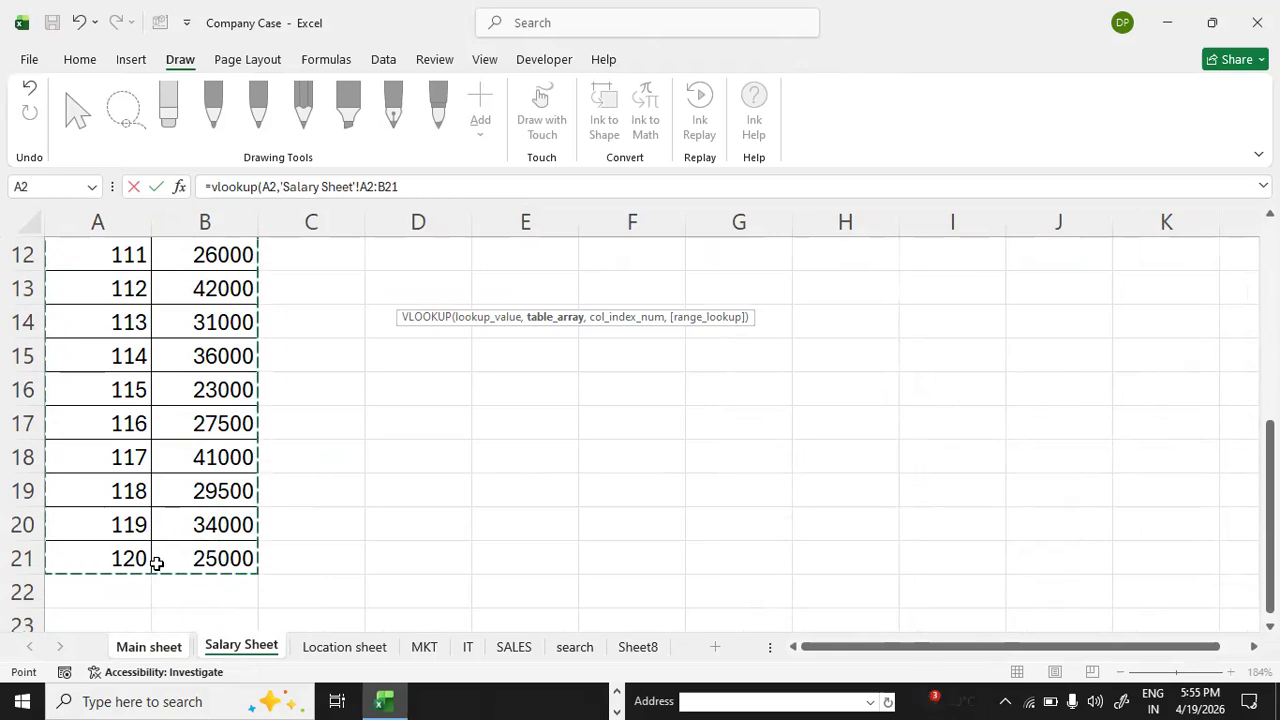
click(410, 186)
text(,)
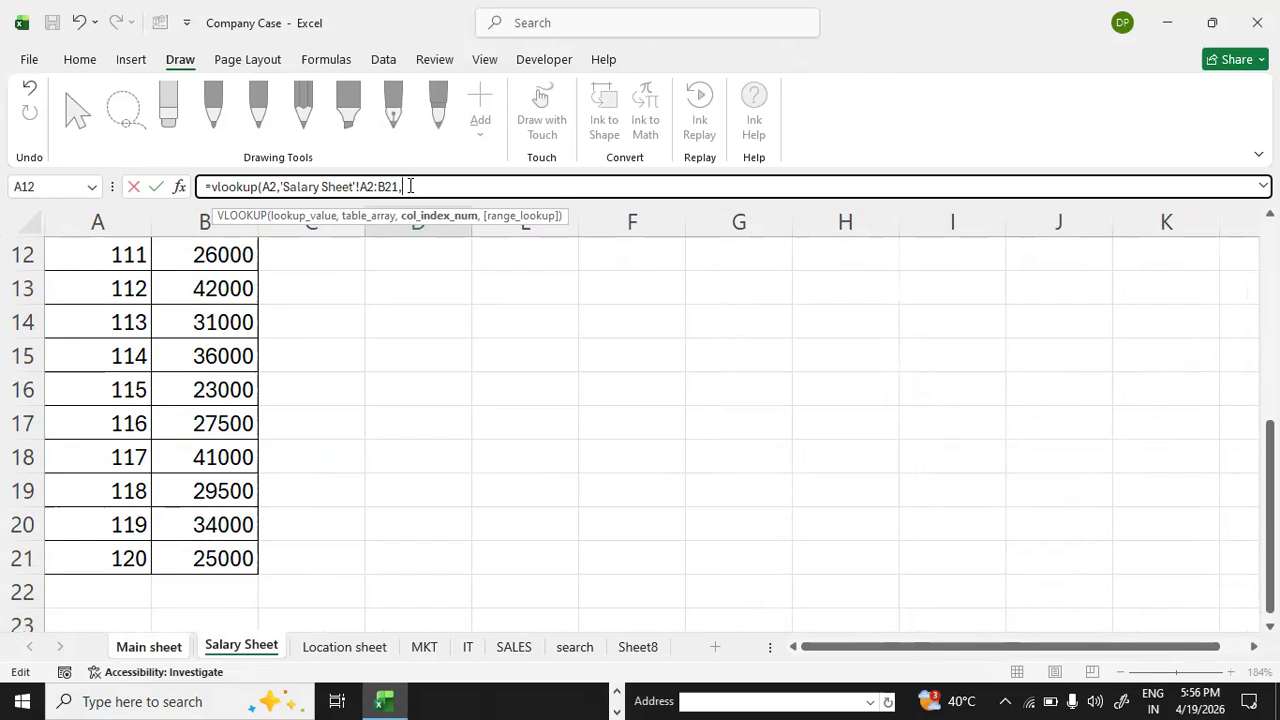
drag(1270, 507, 1270, 250)
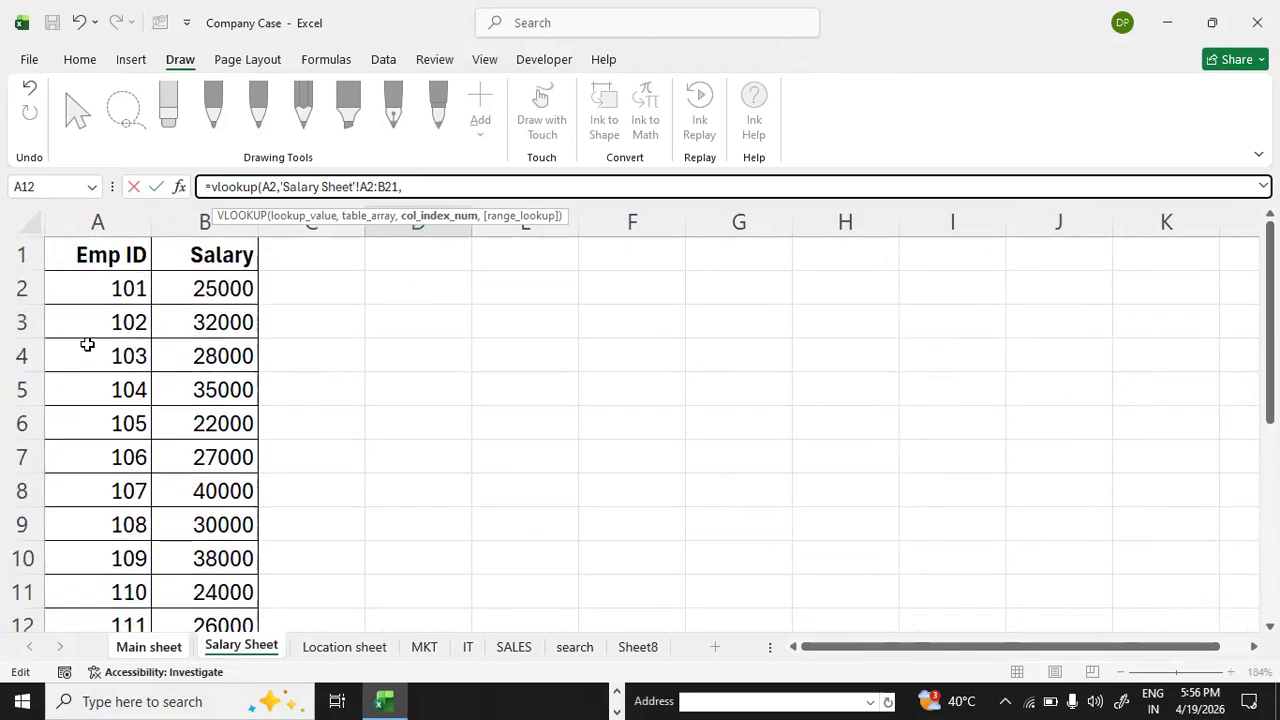
text(2,0)
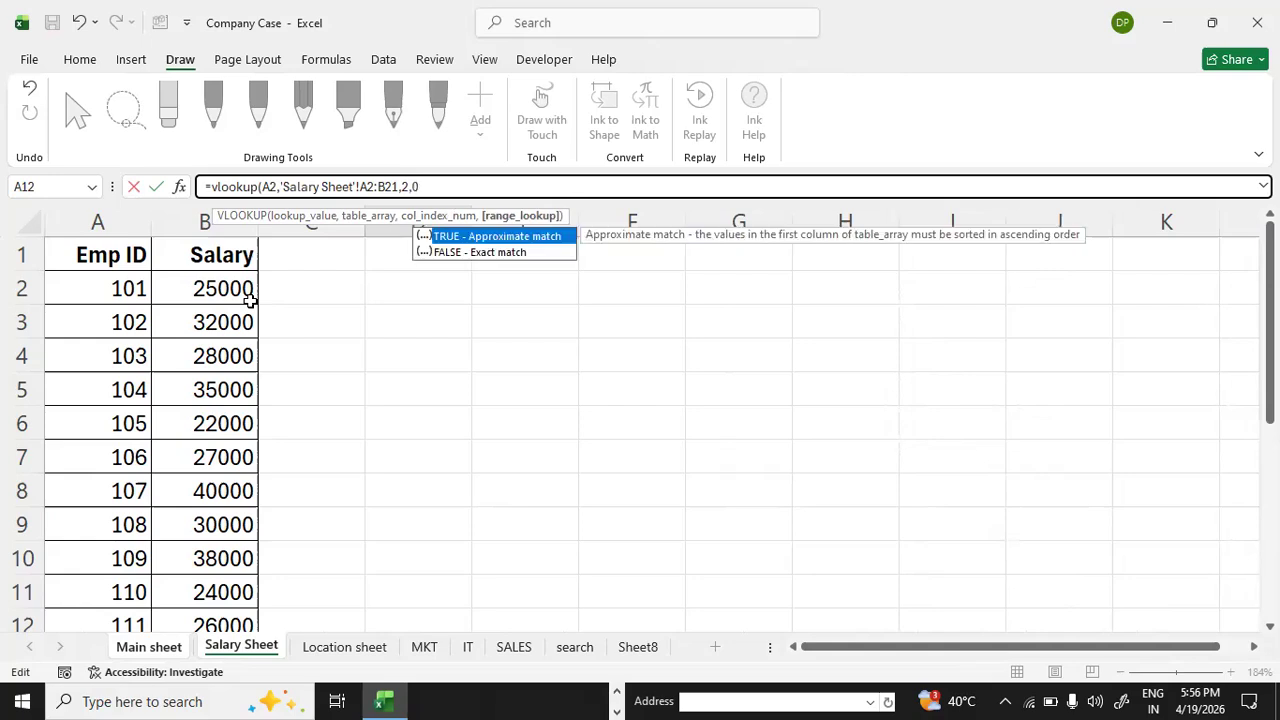
text())
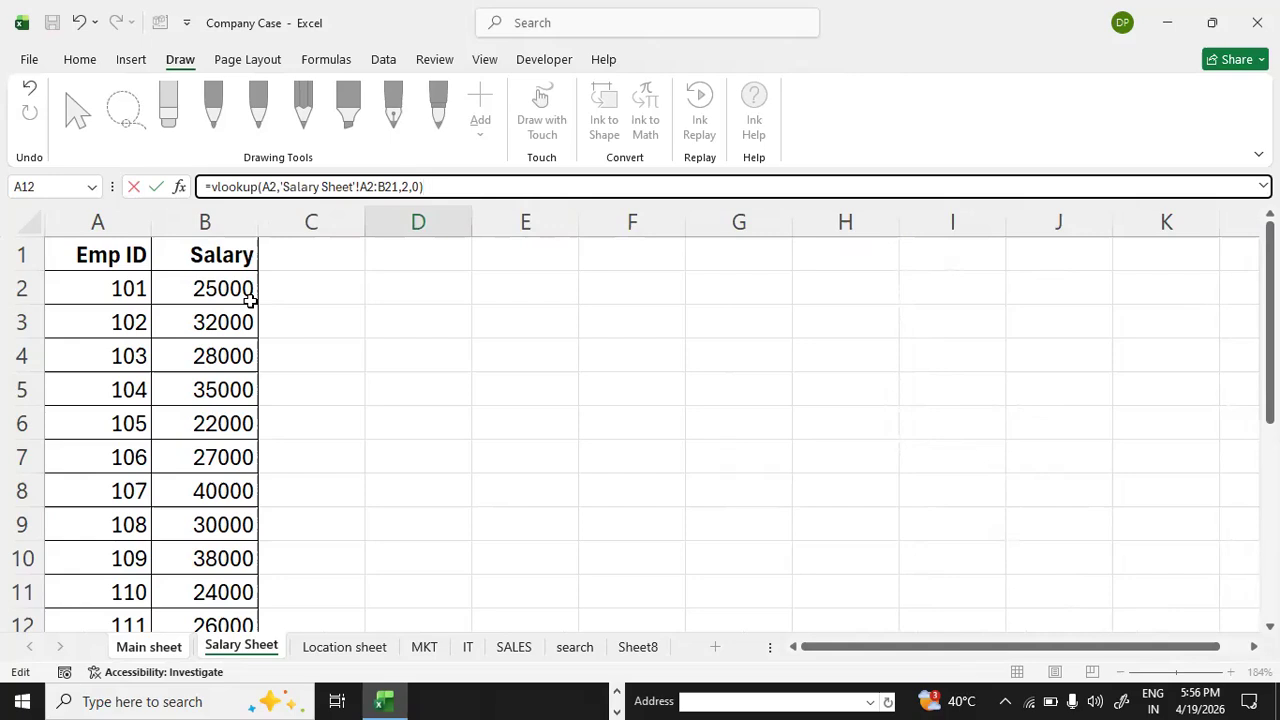
key(Return)
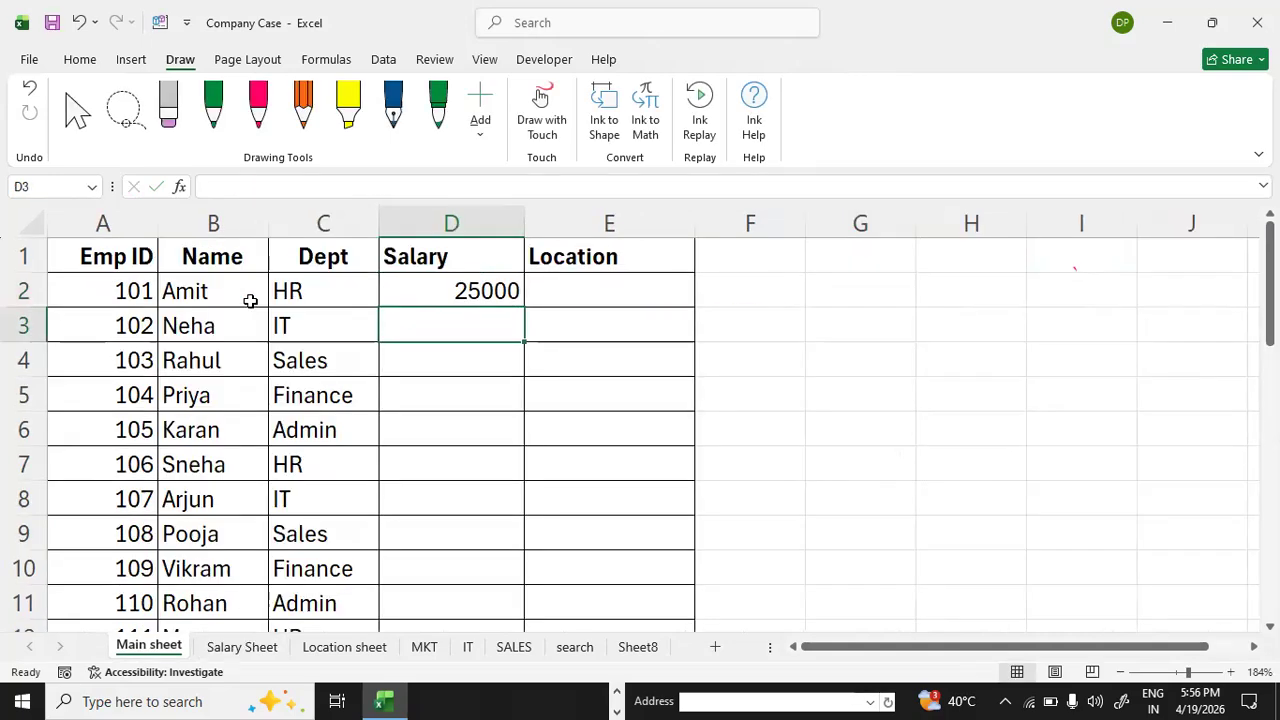
- Fill the salary formula from D2 down through D21
click(465, 297)
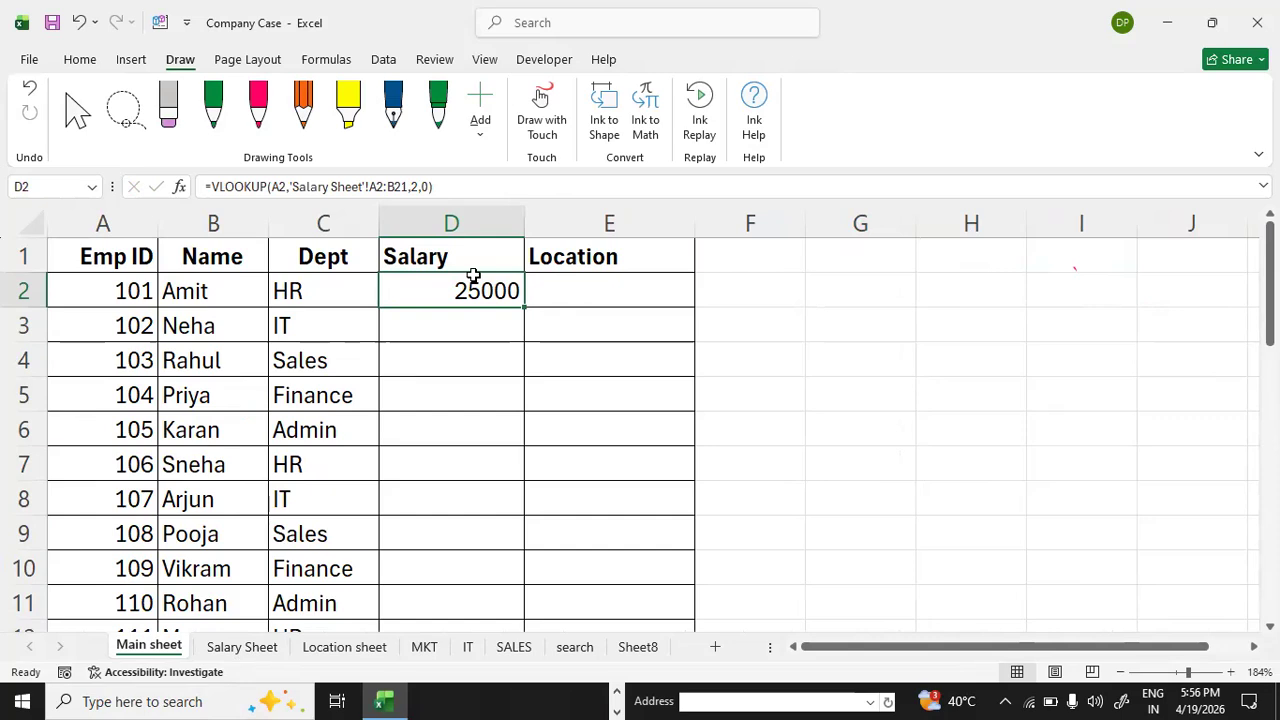
drag(521, 307, 491, 586)
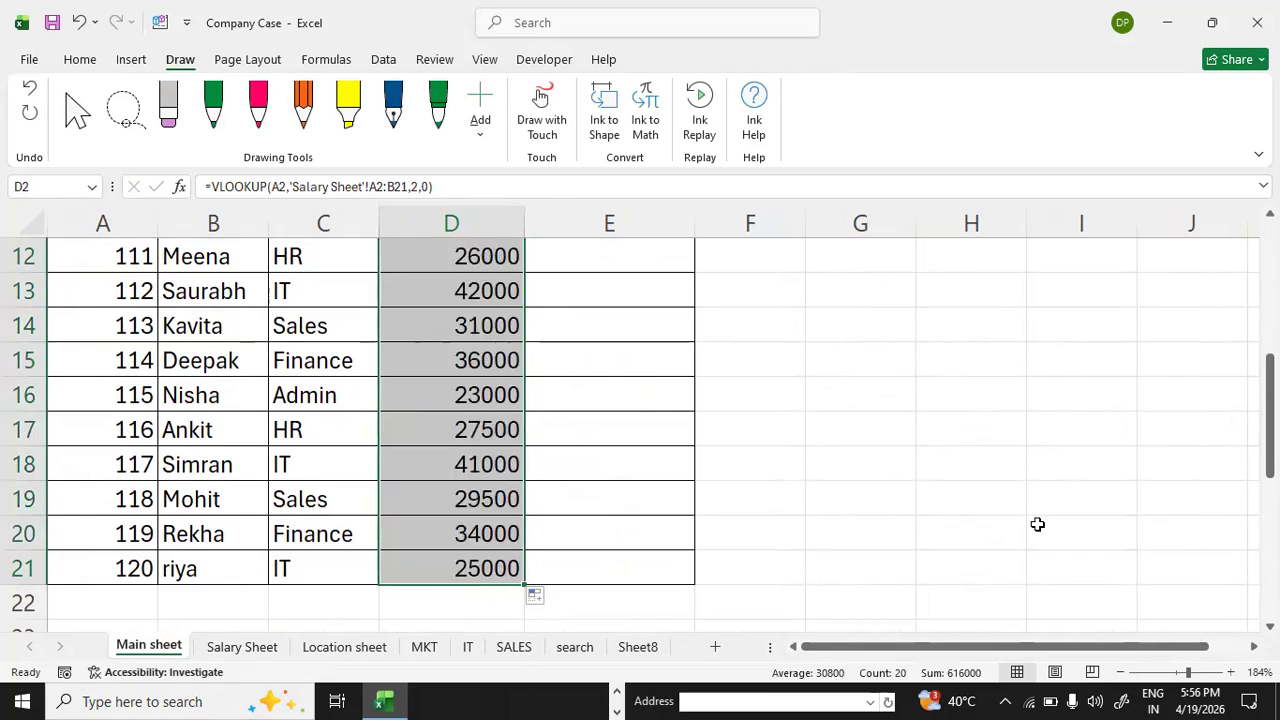
drag(1270, 440, 1270, 300)
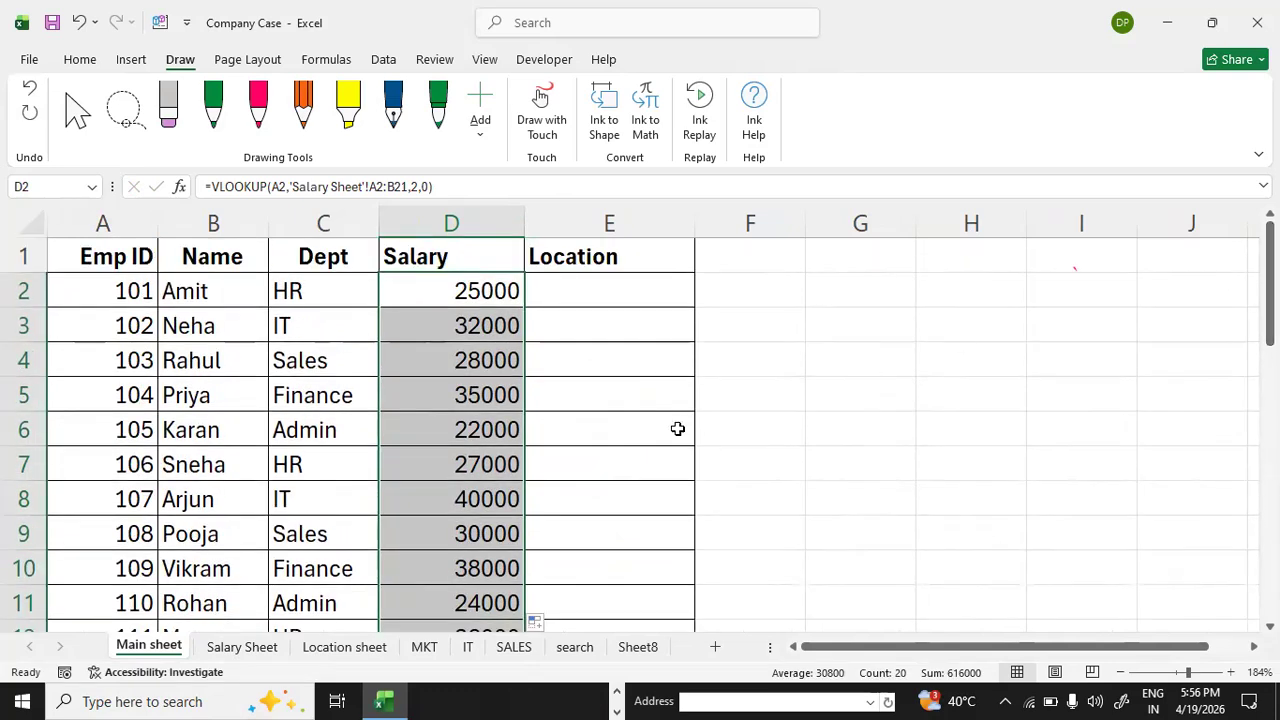
- Start a VLOOKUP formula in E2 of the Main sheet with A2 as the lookup value
click(578, 297)
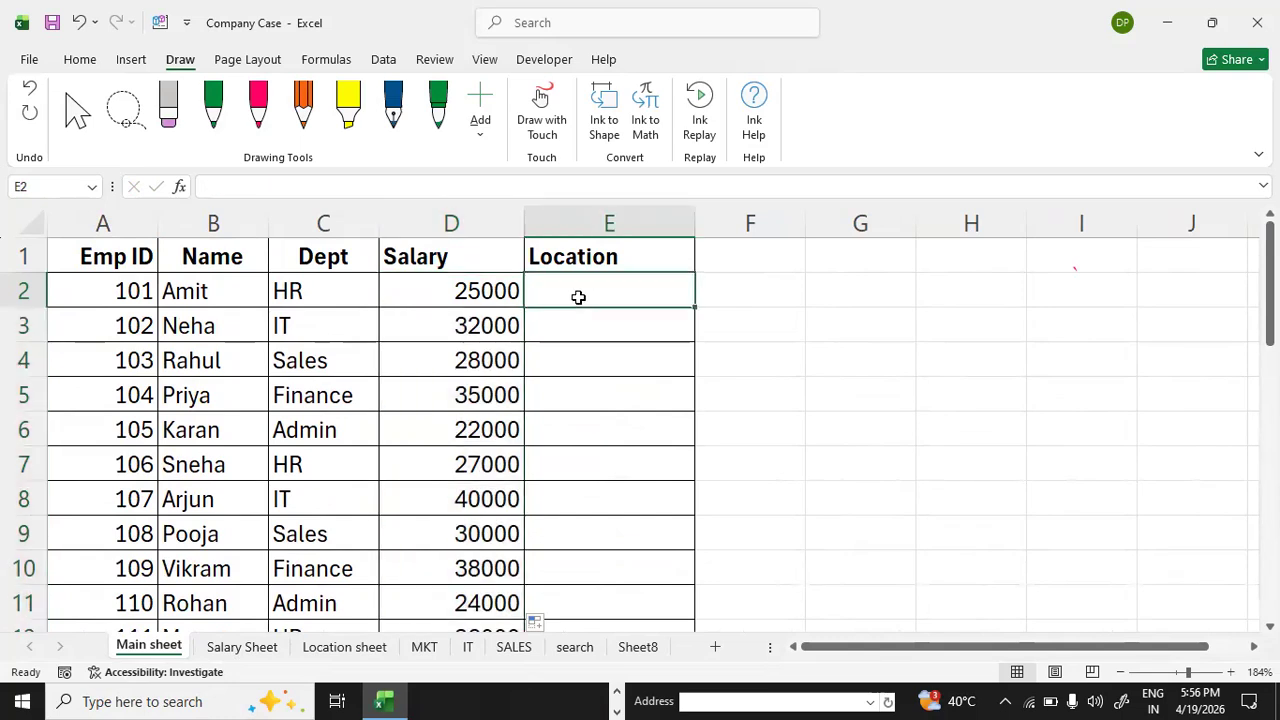
text(=vl)
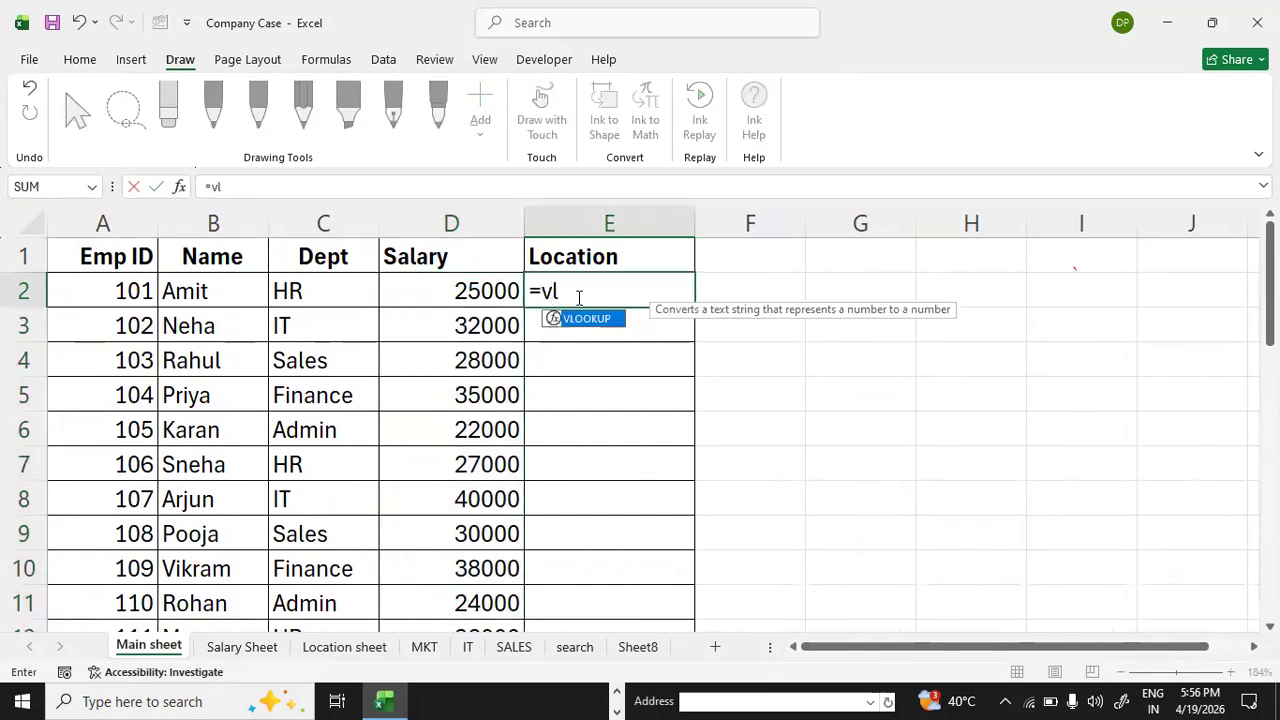
text(oo)
double_click(585, 319)
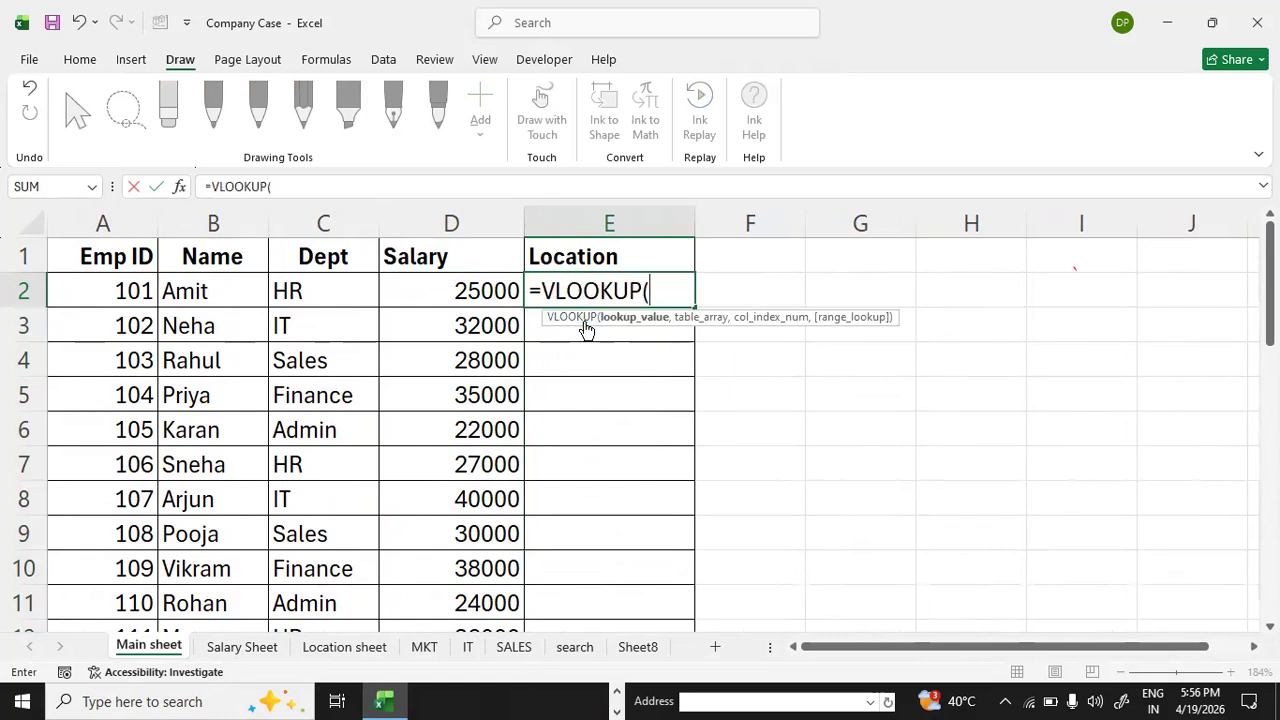
click(120, 288)
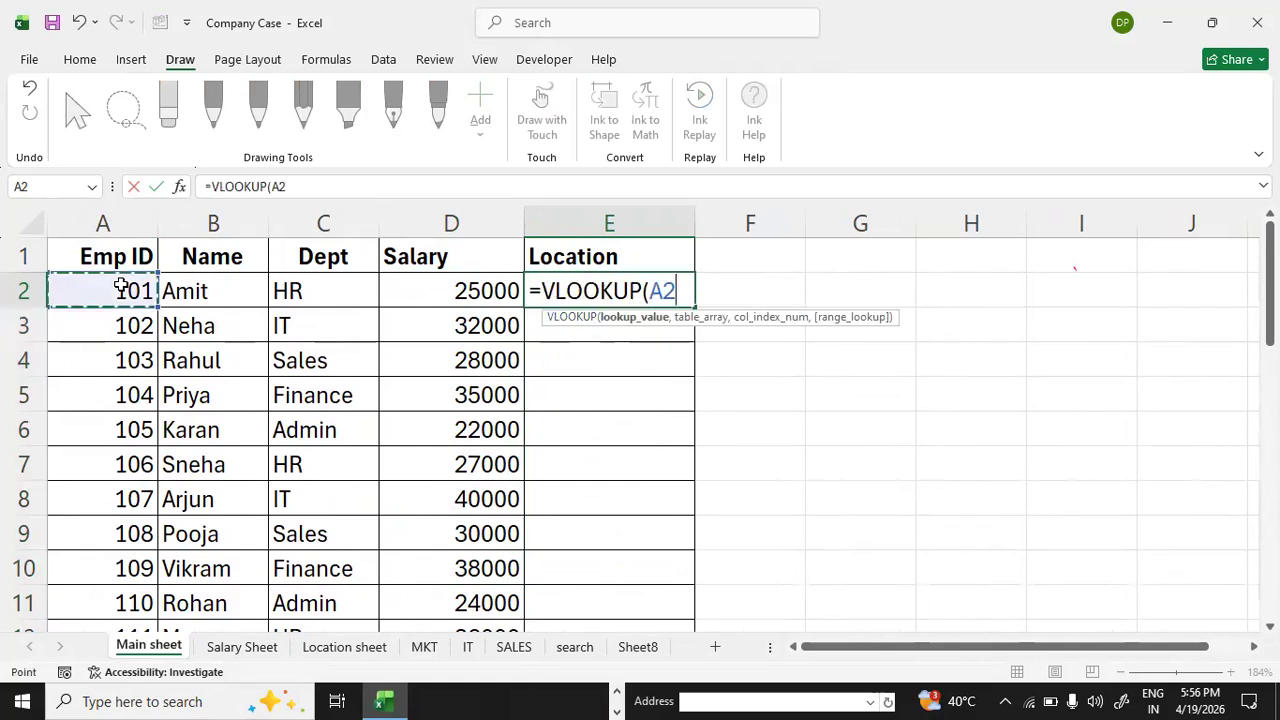
text(,)
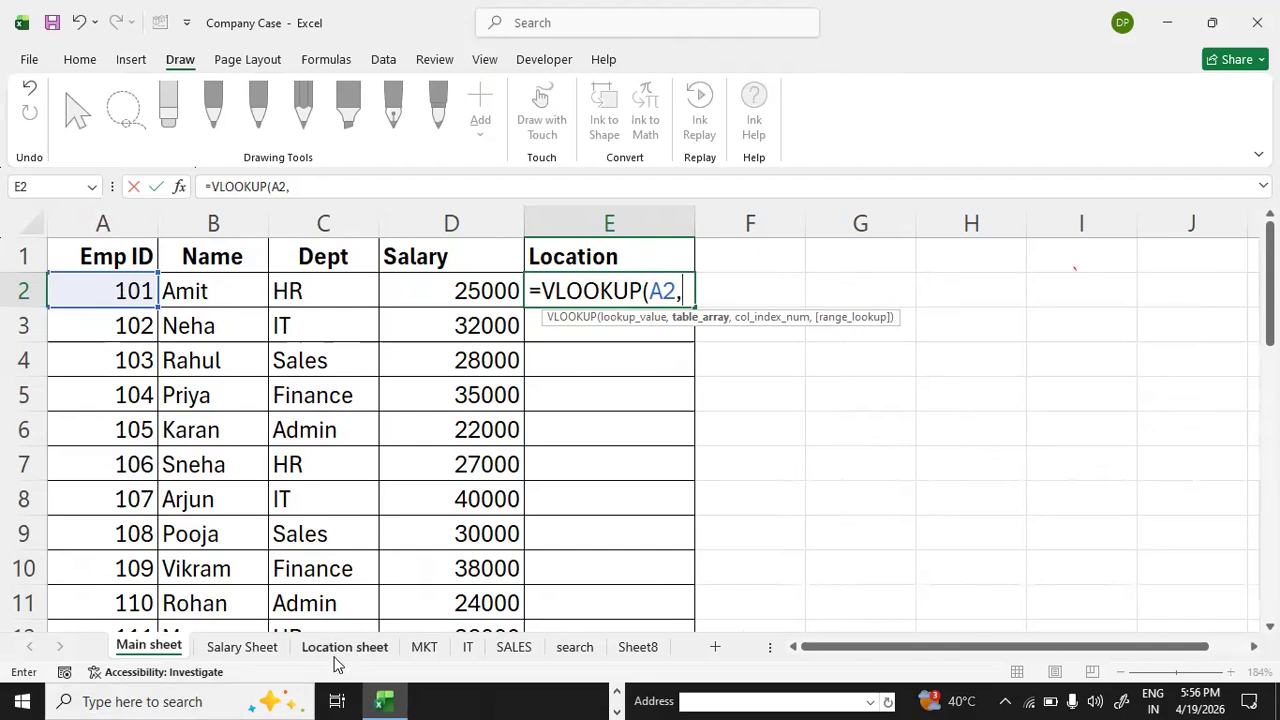
- Complete the VLOOKUP in E2 with table array 'Location sheet'!A2:B21, column index 2 and range lookup 0
click(340, 650)
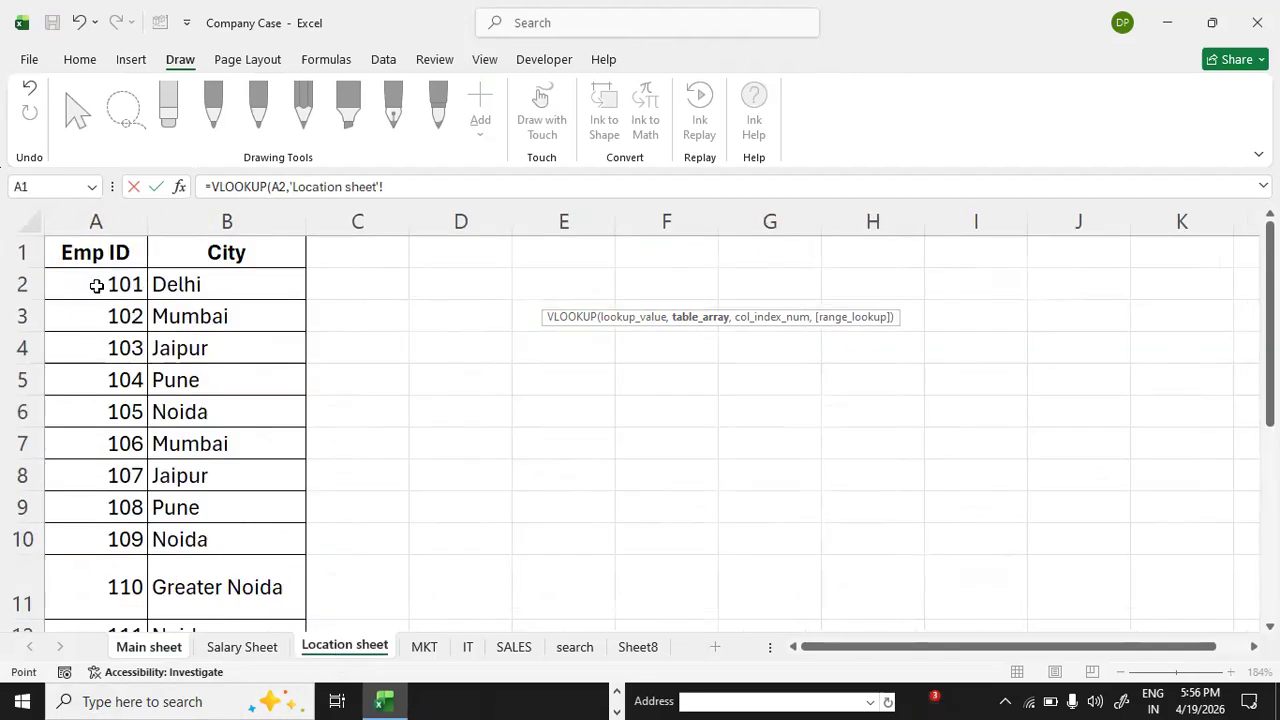
drag(96, 286, 190, 612)
click(477, 189)
text(,)
text(2:B21,2)
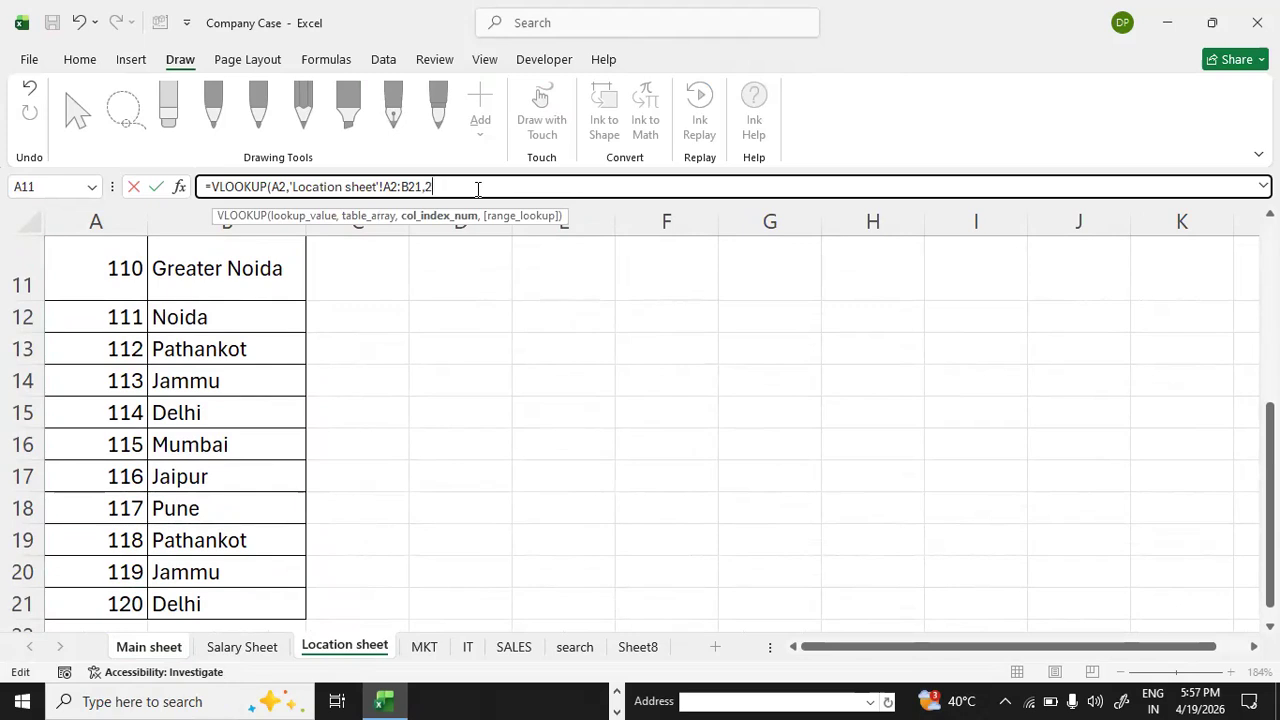
drag(1270, 443, 1270, 278)
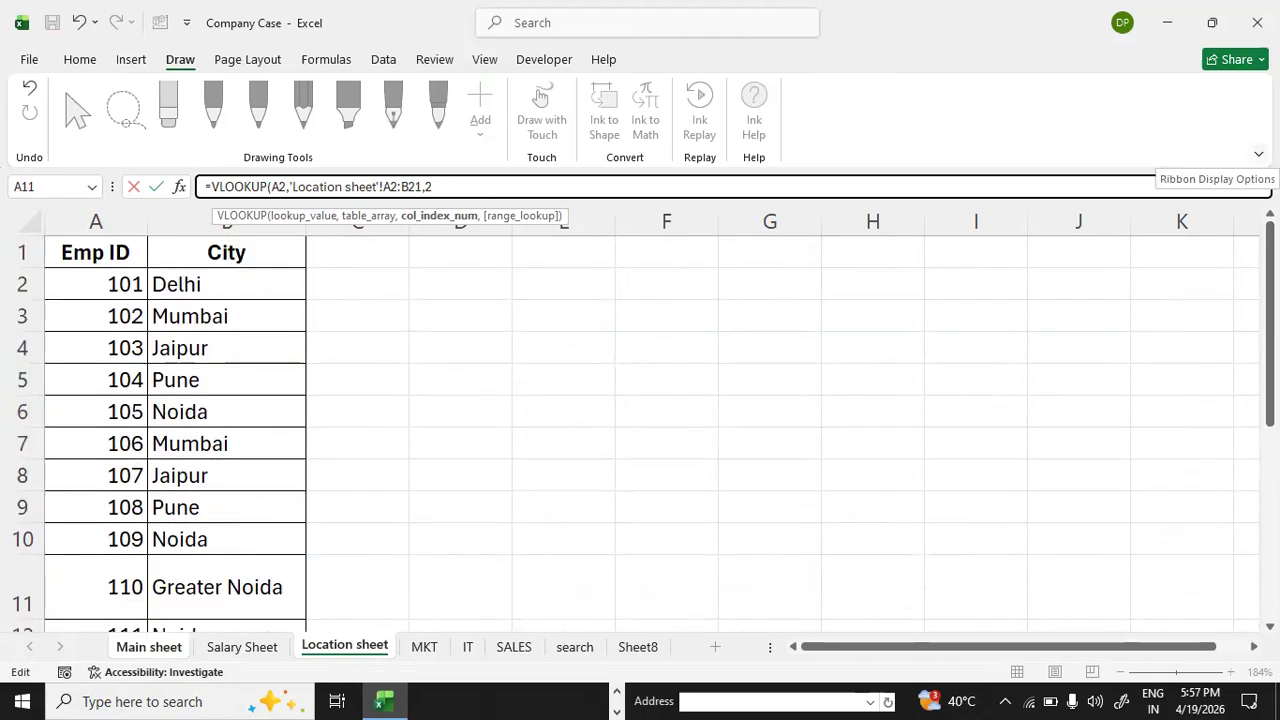
text(,0)
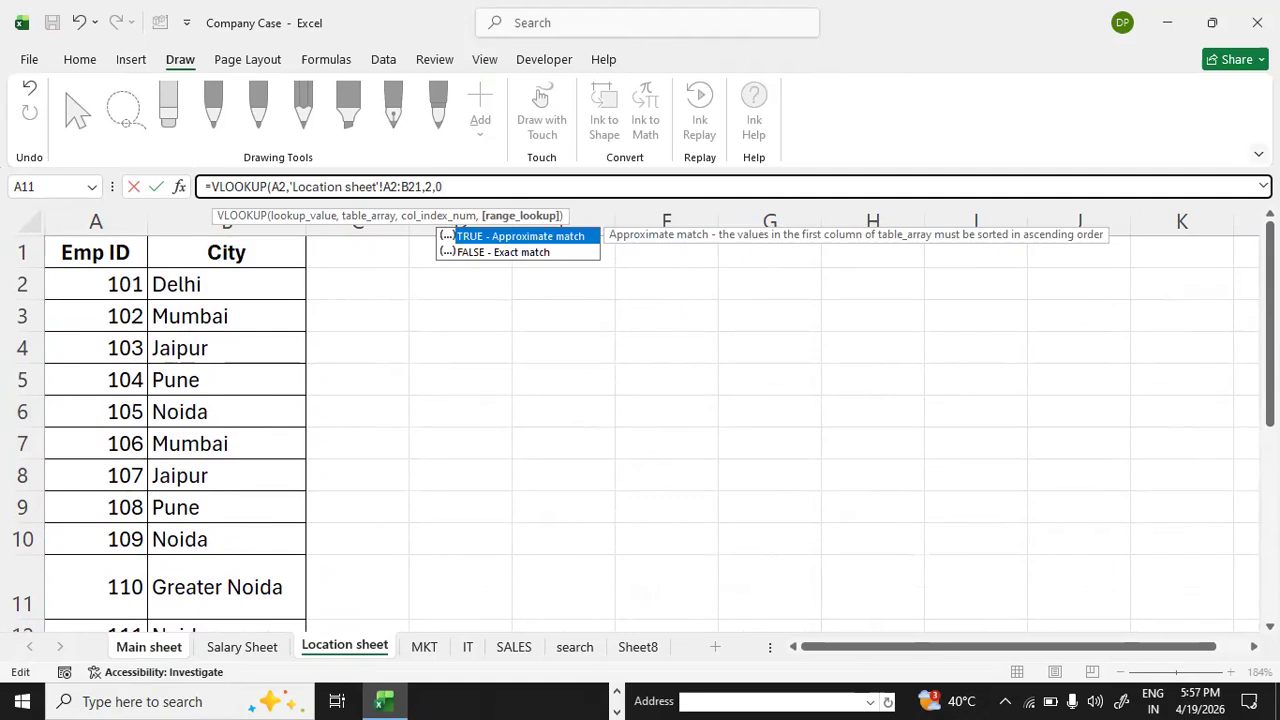
text())
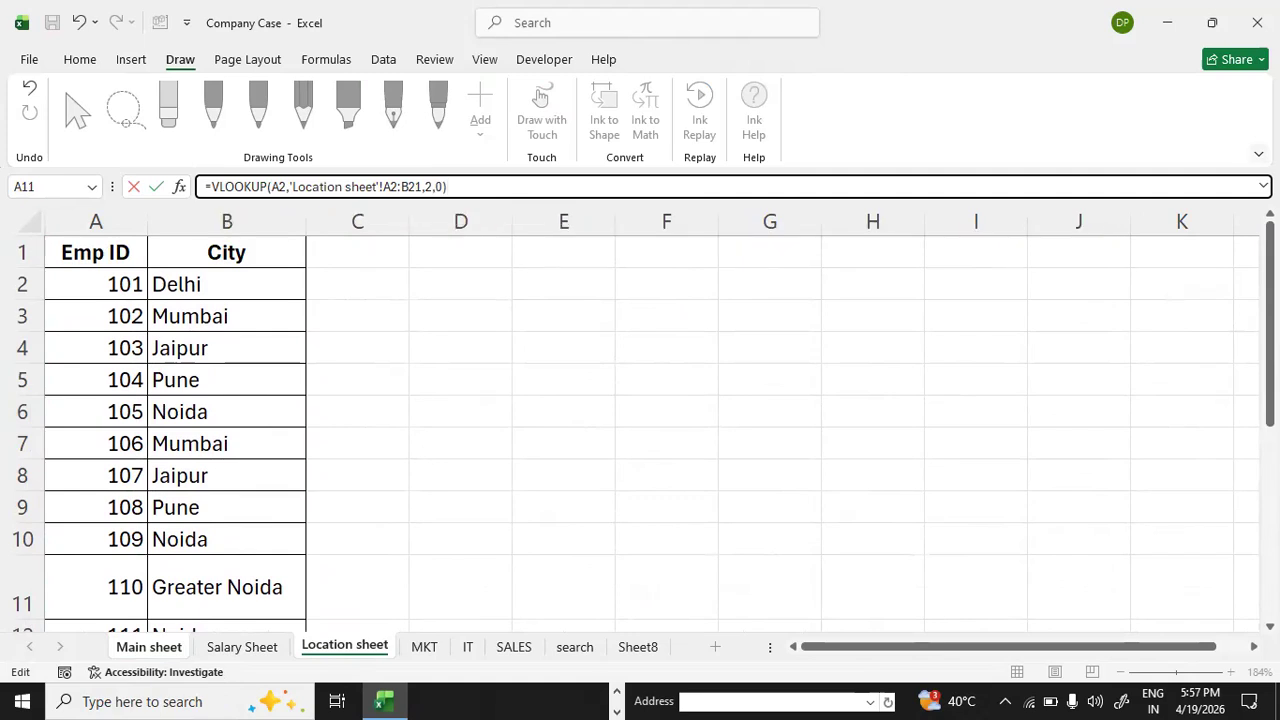
key(Return)
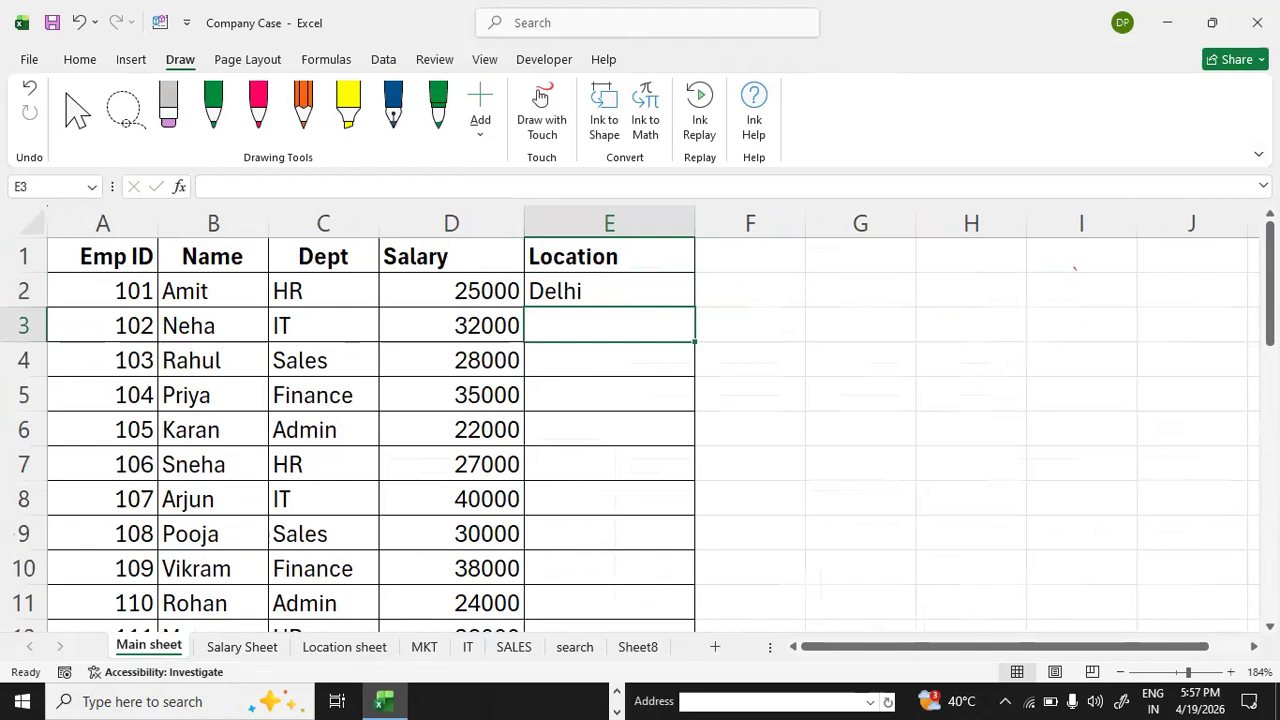
- Fill the location formula from E2 down through E21 of the Main sheet
click(655, 293)
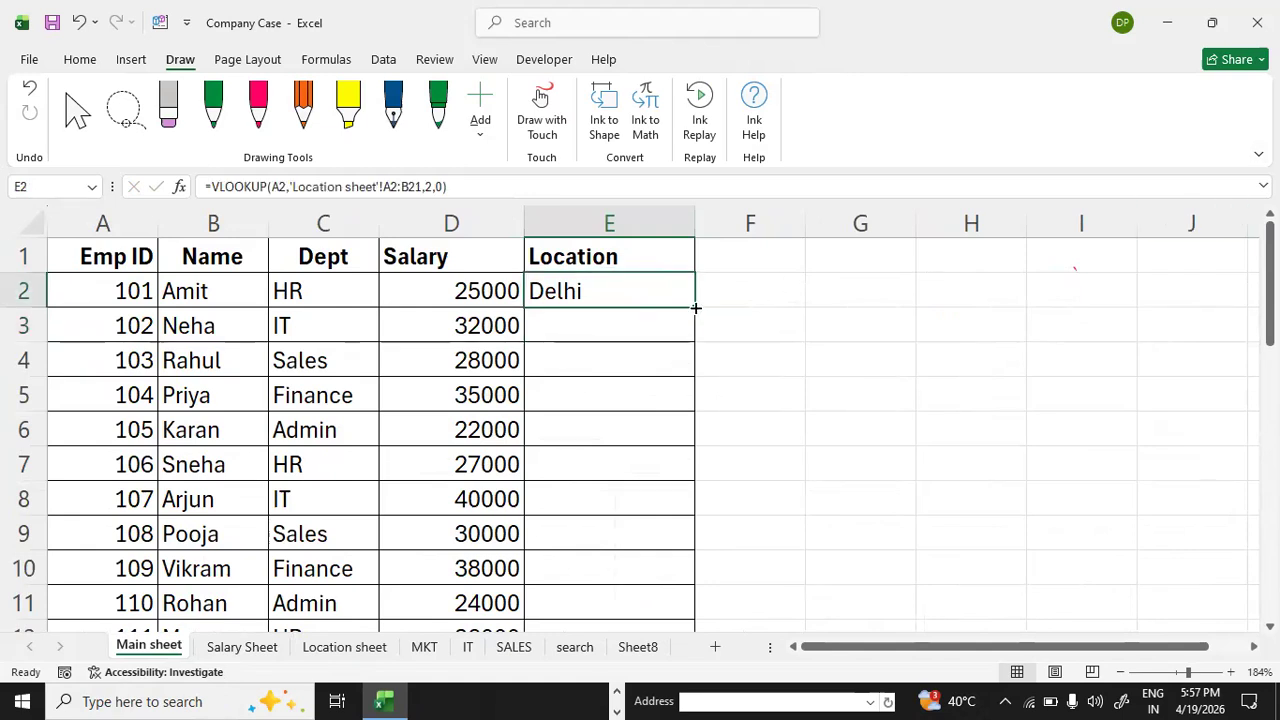
drag(688, 297, 663, 571)
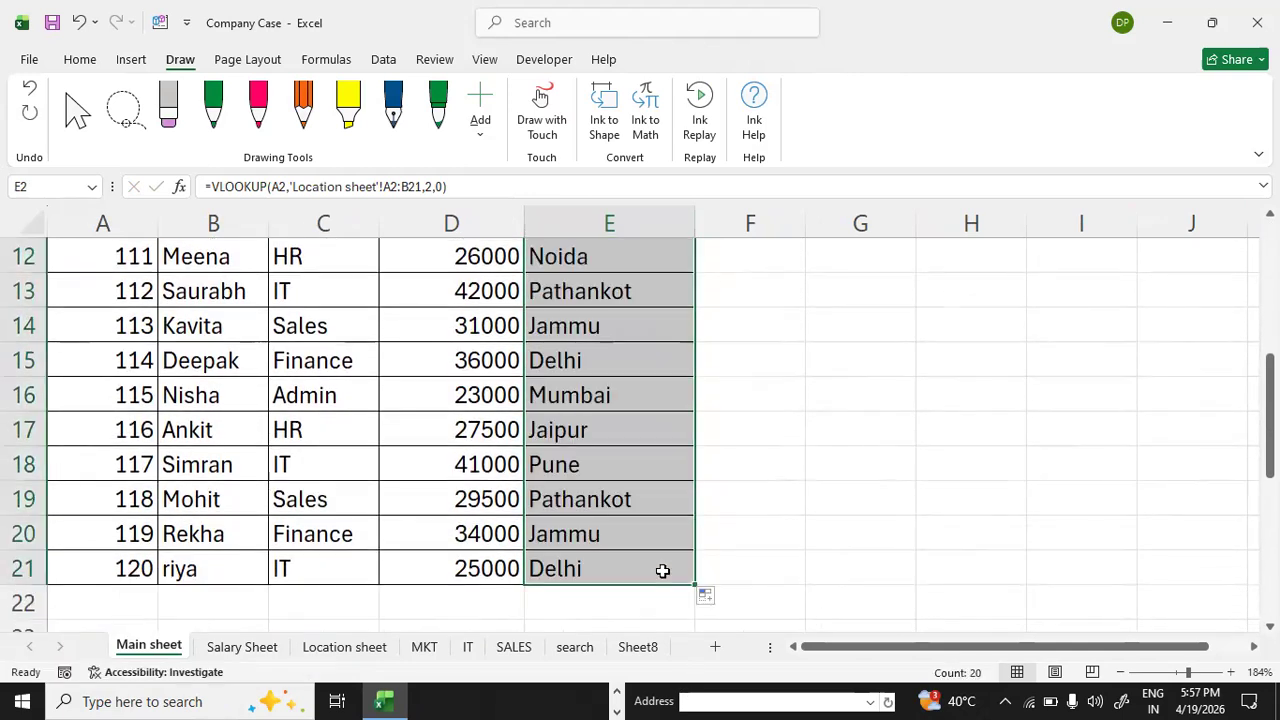
drag(1270, 470, 1270, 380)
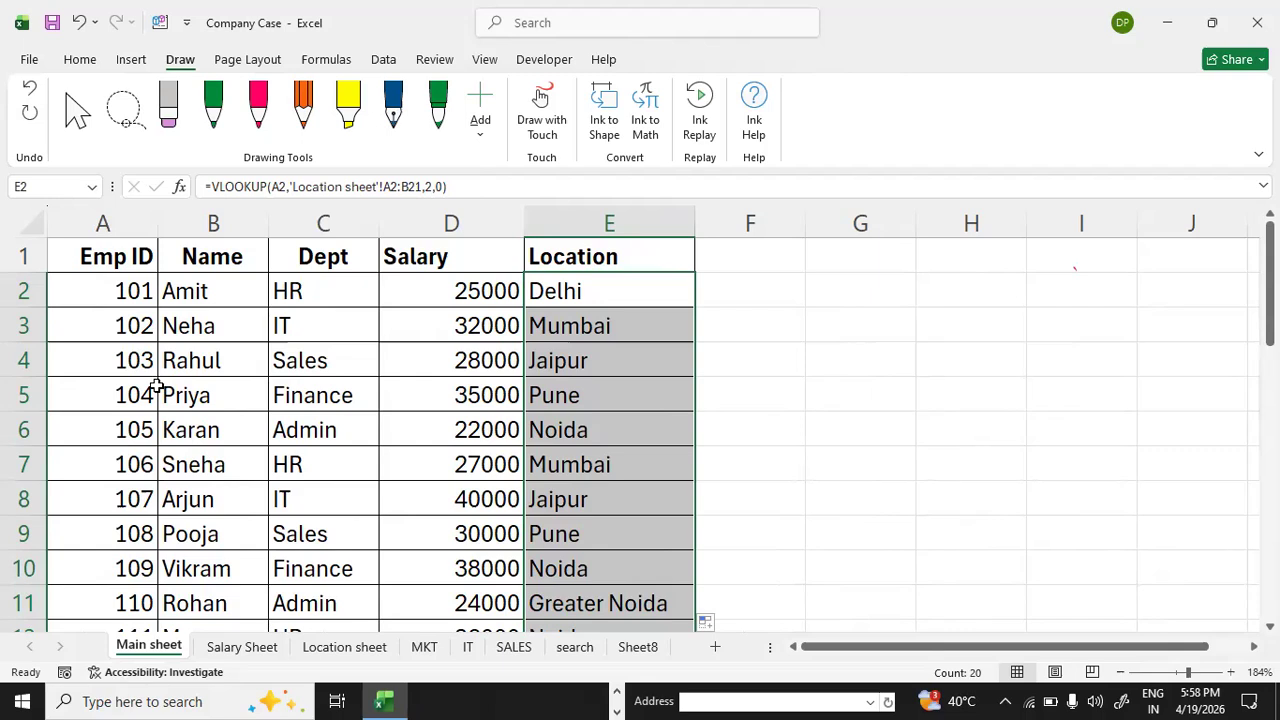
- Handwrite the letters S T C E in pink ink on the empty cells beside the employee table
click(541, 100)
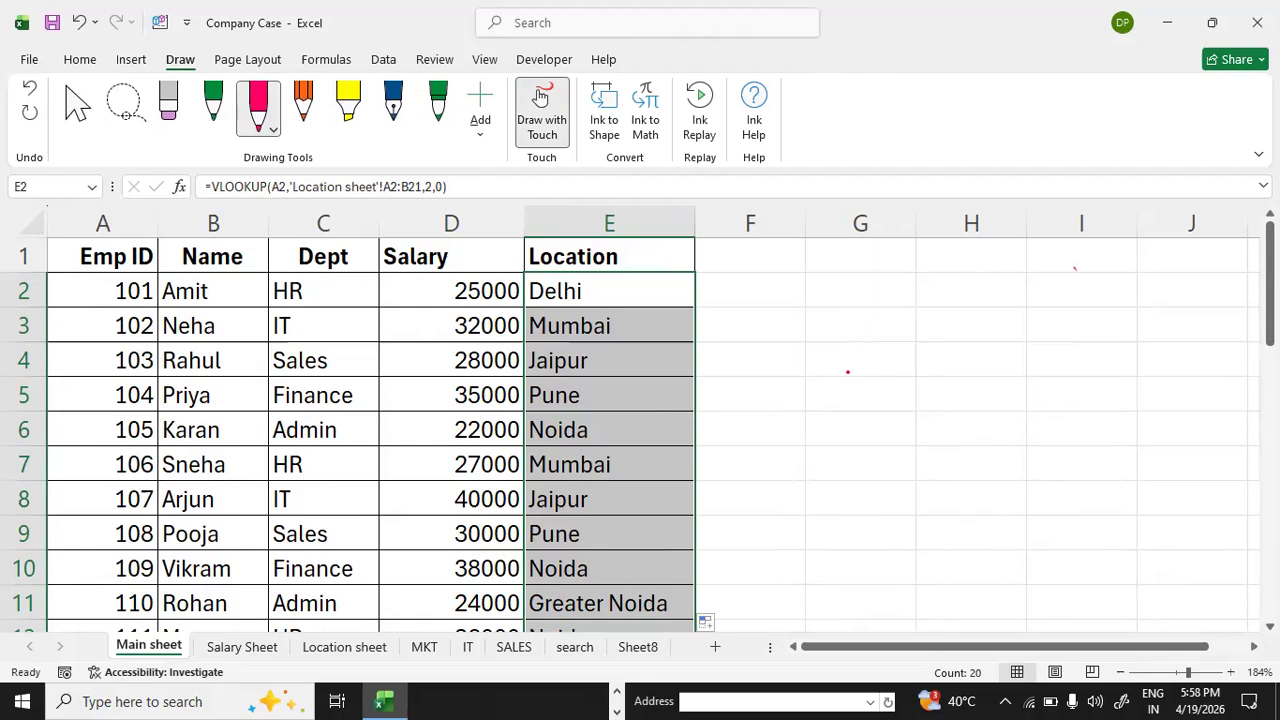
click(848, 372)
drag(382, 240, 356, 276)
mouse_move(804, 295)
mouse_down()
mouse_move(770, 332)
mouse_move(872, 309)
mouse_up()
drag(840, 310, 828, 340)
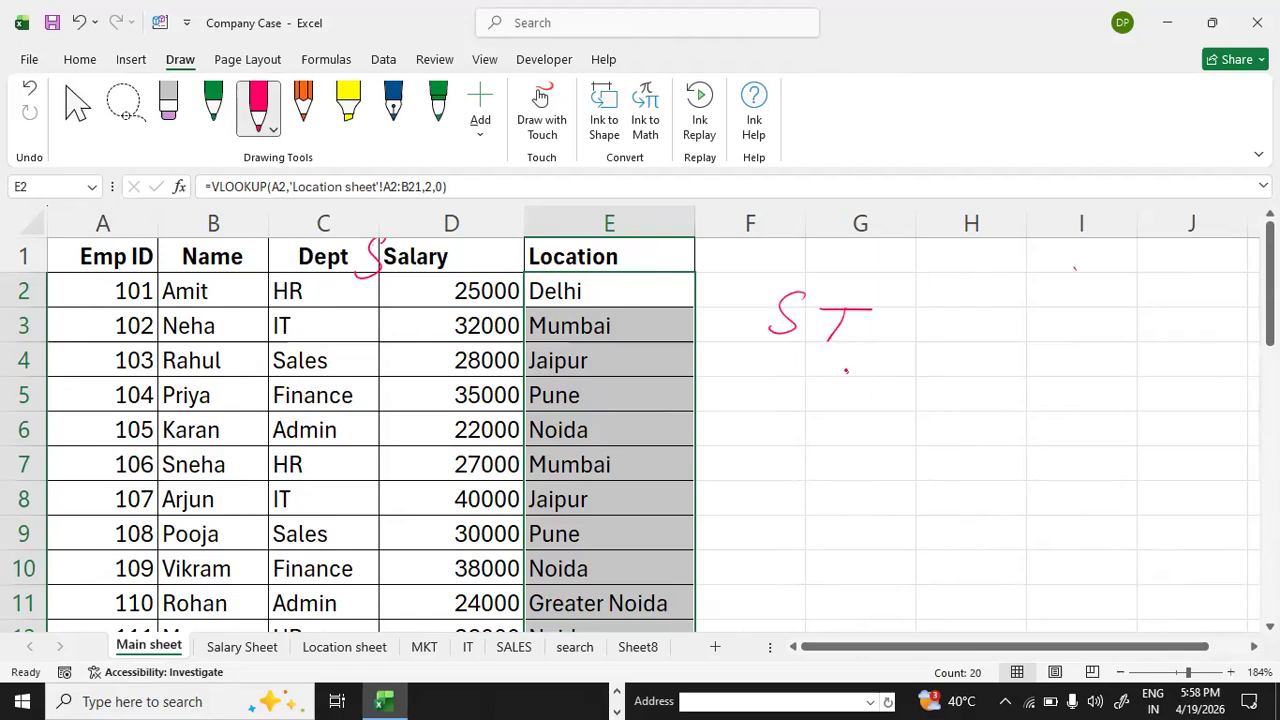
drag(906, 310, 905, 344)
mouse_move(966, 304)
mouse_down()
mouse_move(940, 310)
mouse_move(966, 350)
mouse_up()
- Handwrite "Search, Table, Column, Exact" in ink beneath the letters S T C E
mouse_move(764, 390)
mouse_down()
mouse_move(740, 416)
mouse_move(816, 420)
mouse_move(864, 390)
mouse_move(884, 434)
mouse_up()
mouse_move(930, 398)
mouse_down()
mouse_move(988, 416)
mouse_move(1036, 398)
mouse_move(1042, 442)
mouse_up()
mouse_move(1100, 398)
mouse_down()
mouse_move(1086, 418)
mouse_move(1196, 406)
mouse_move(1196, 430)
mouse_up()
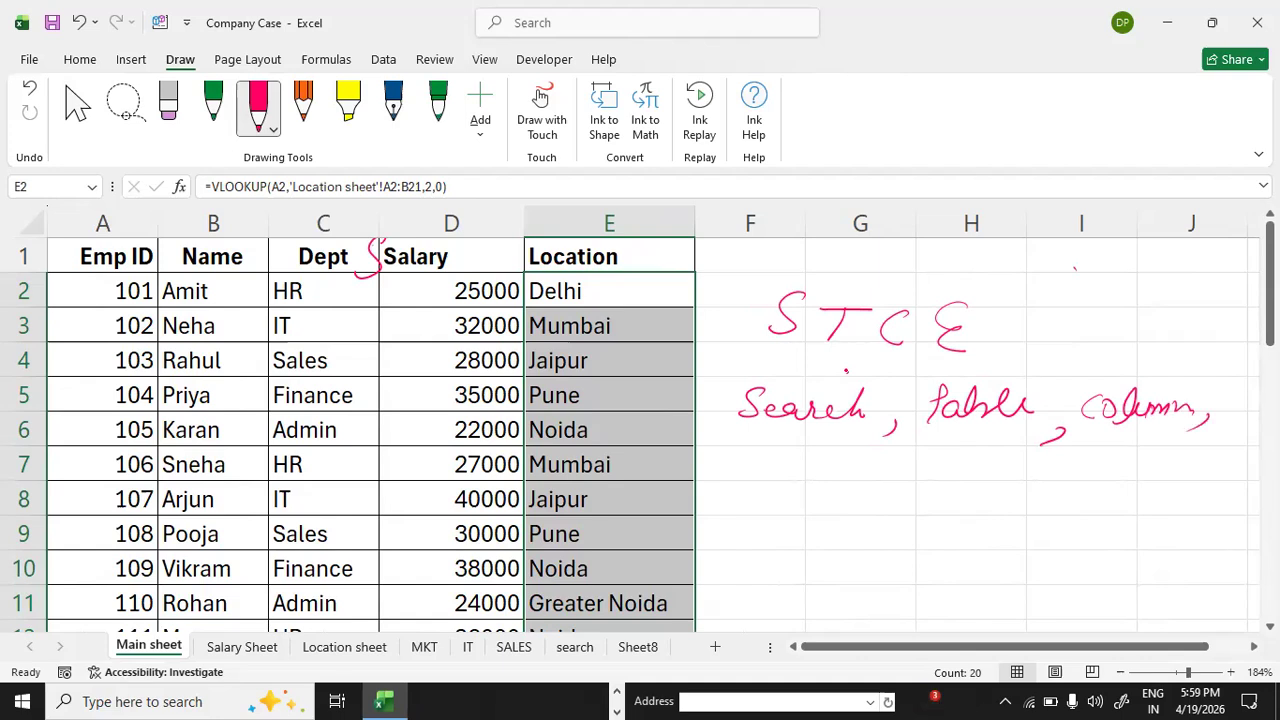
mouse_move(1106, 446)
mouse_down()
mouse_move(1128, 470)
mouse_move(1194, 452)
mouse_up()
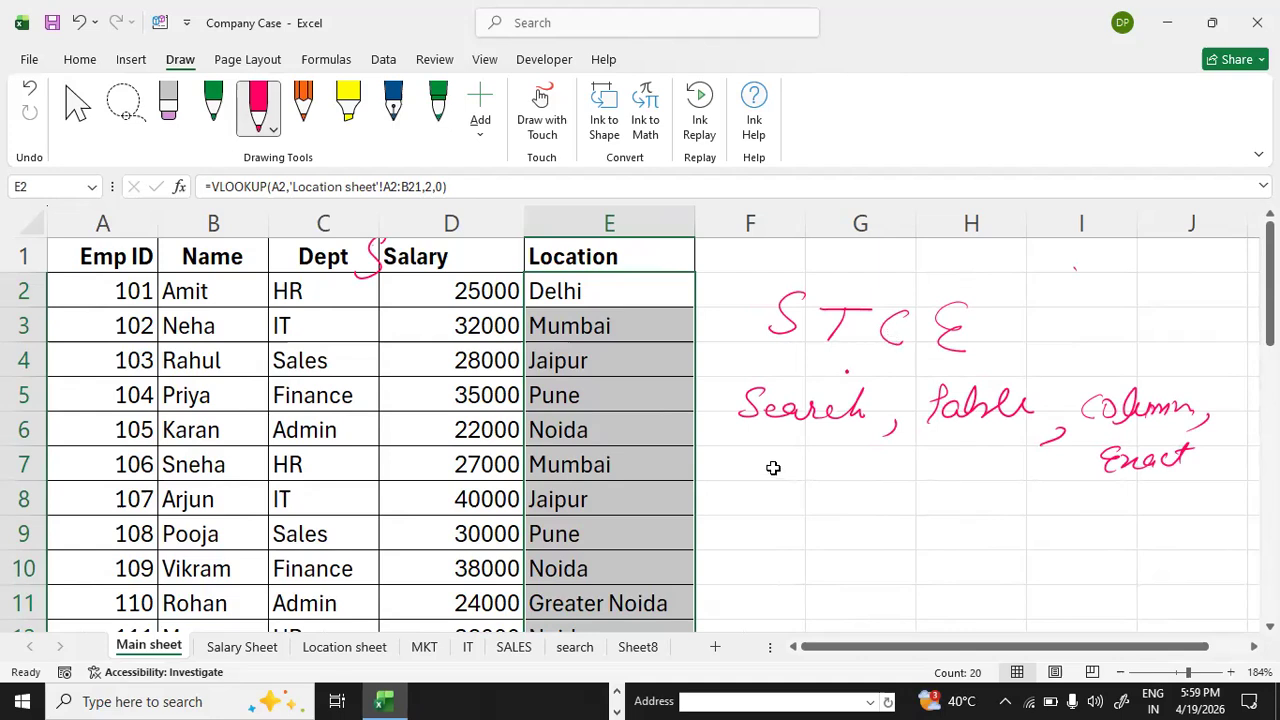
- Start a VLOOKUP formula in F8 of the Main sheet to show its argument list
click(765, 492)
text(=)
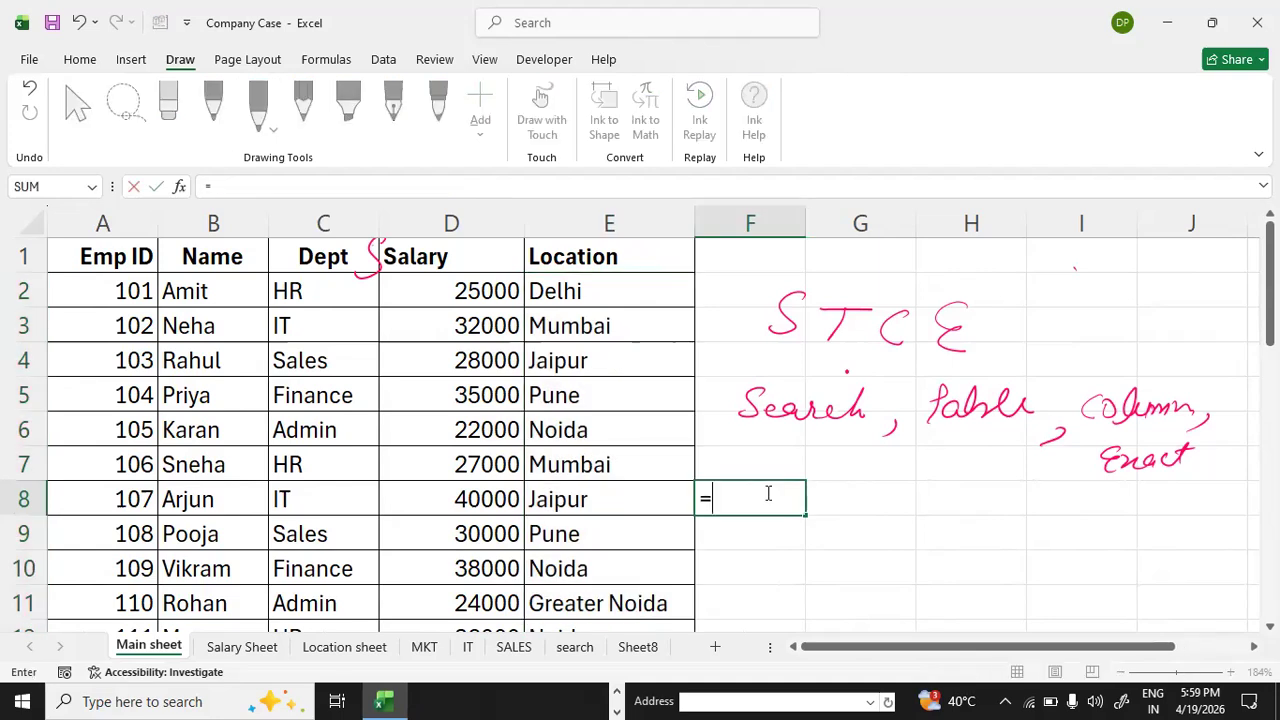
text(vlo)
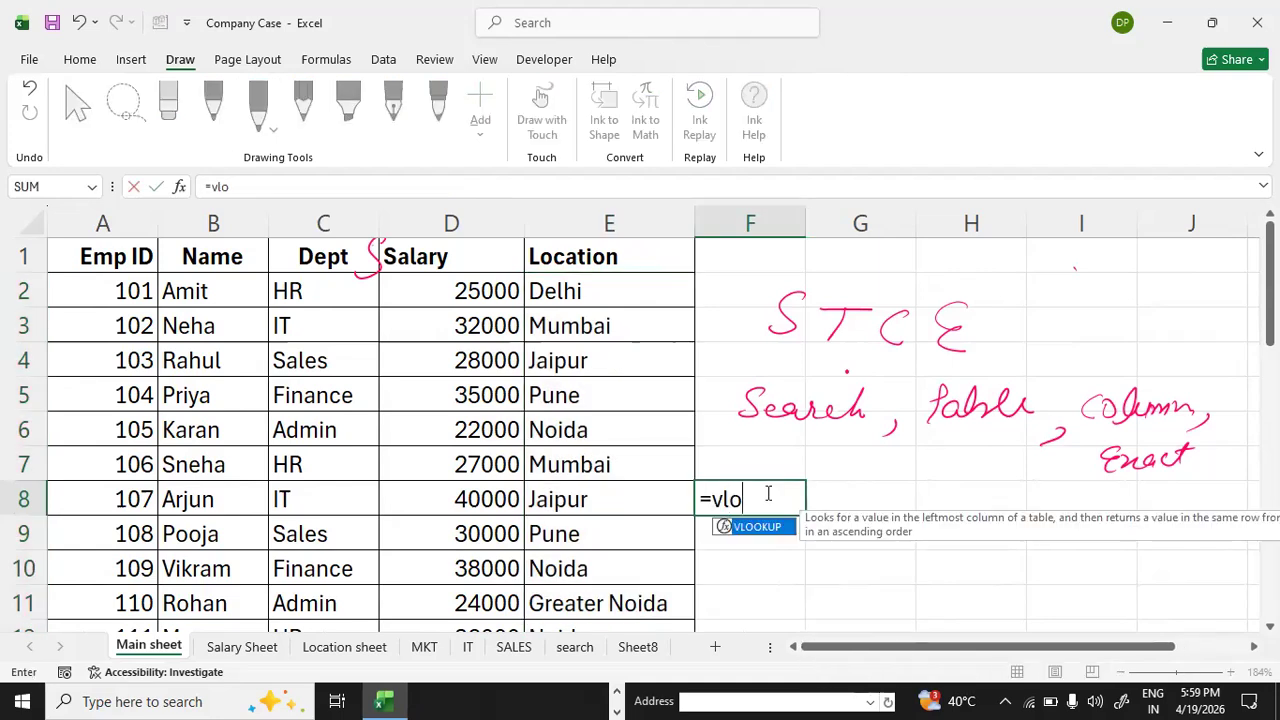
text(okup)
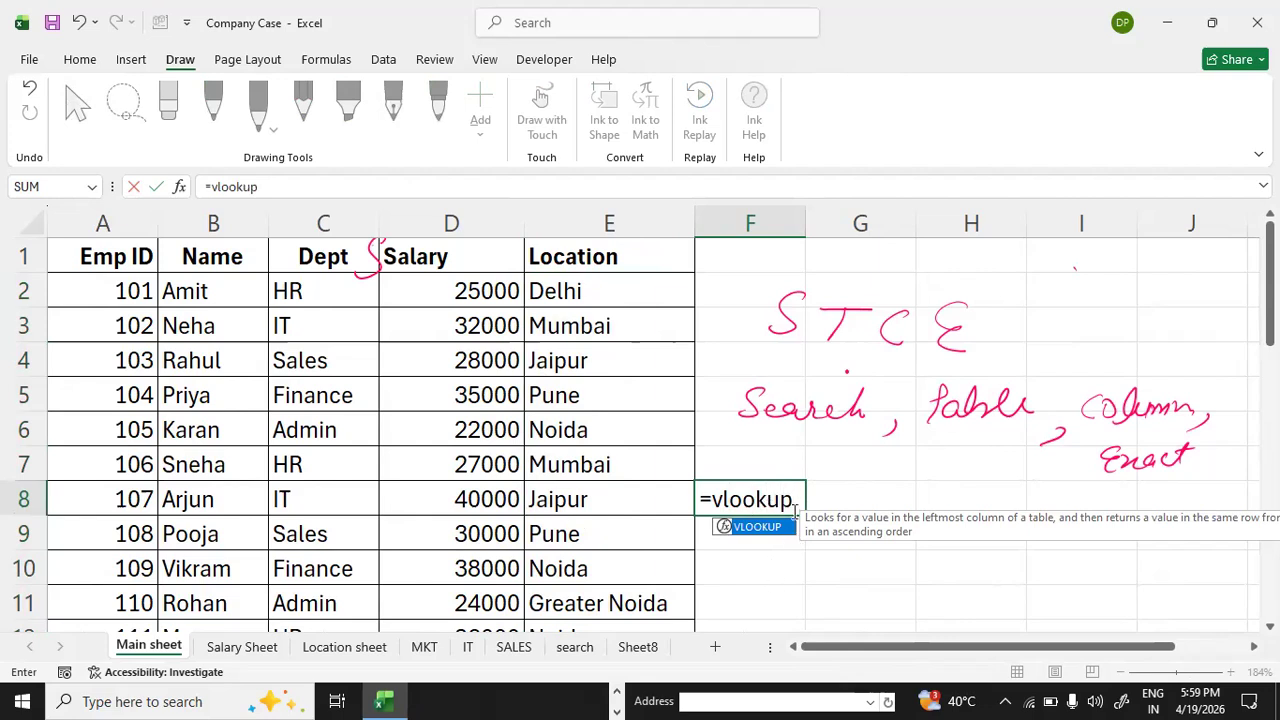
text(()
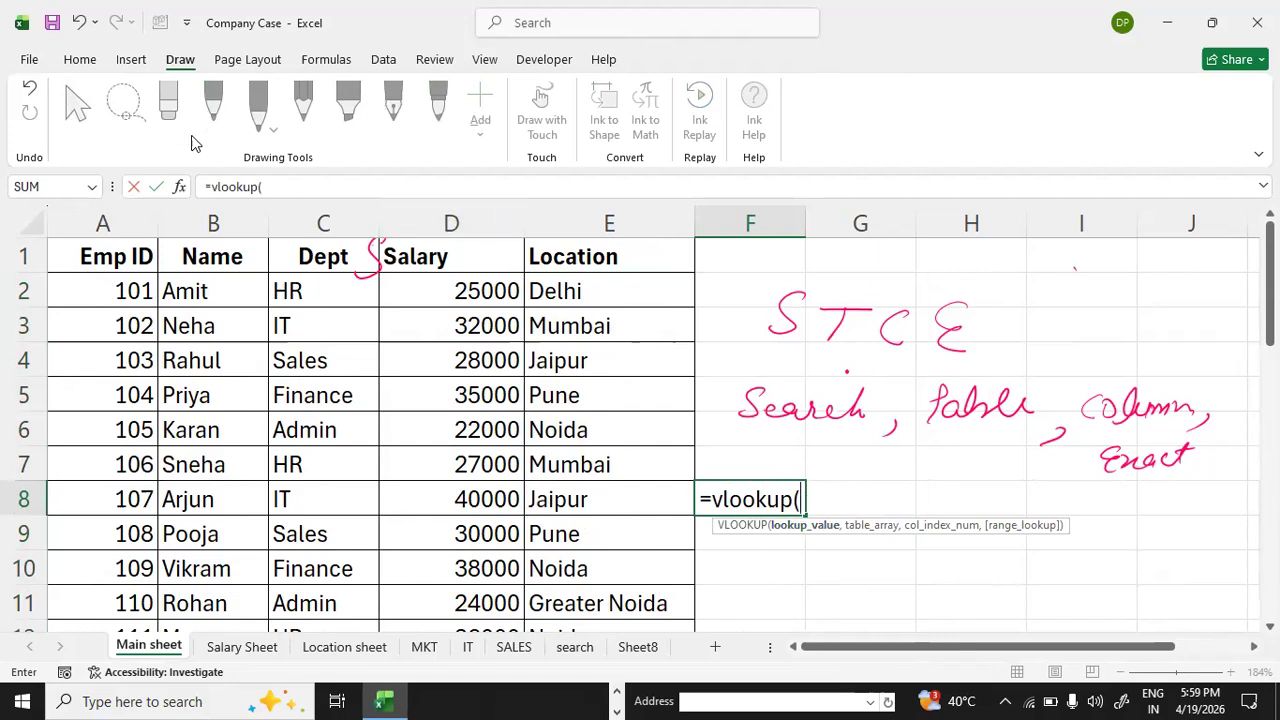
- Circle employee IDs 101 and 102 in ink and mark the spot beside the formula in F8
mouse_move(152, 272)
mouse_down()
mouse_move(120, 274)
mouse_move(130, 310)
mouse_move(162, 290)
mouse_move(146, 268)
mouse_up()
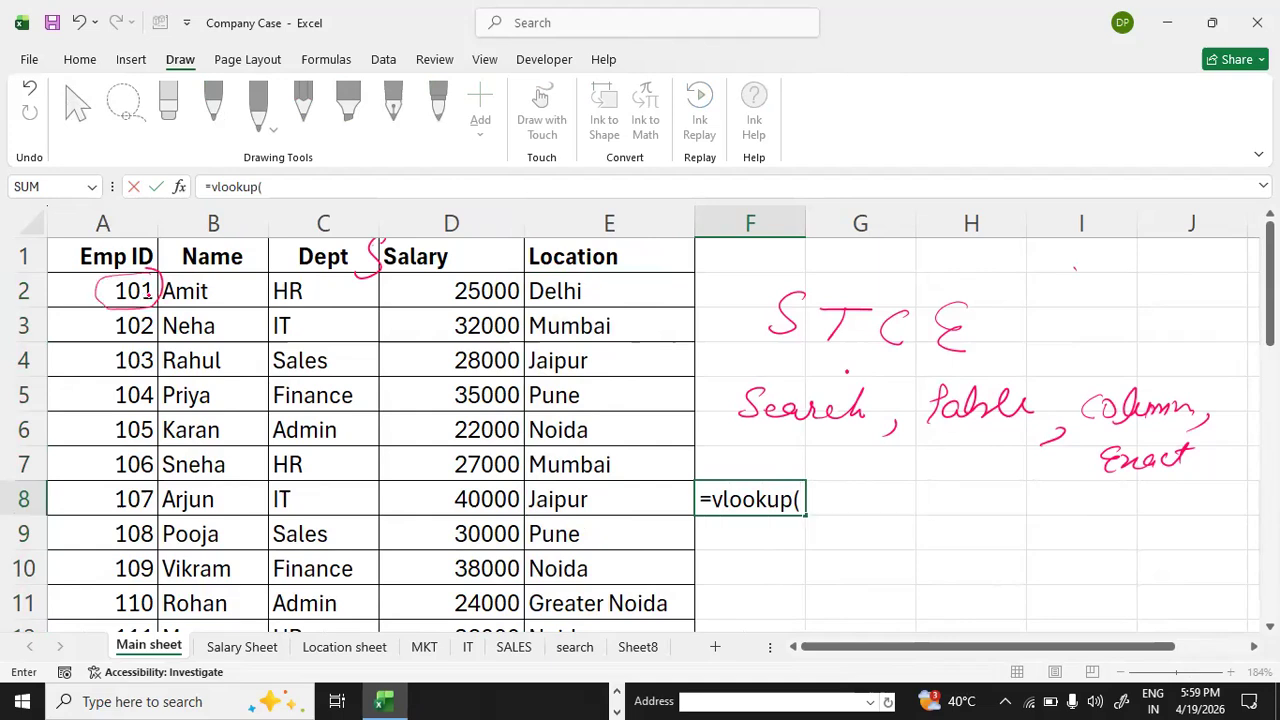
mouse_move(112, 308)
mouse_down()
mouse_move(96, 320)
mouse_move(140, 346)
mouse_move(150, 306)
mouse_up()
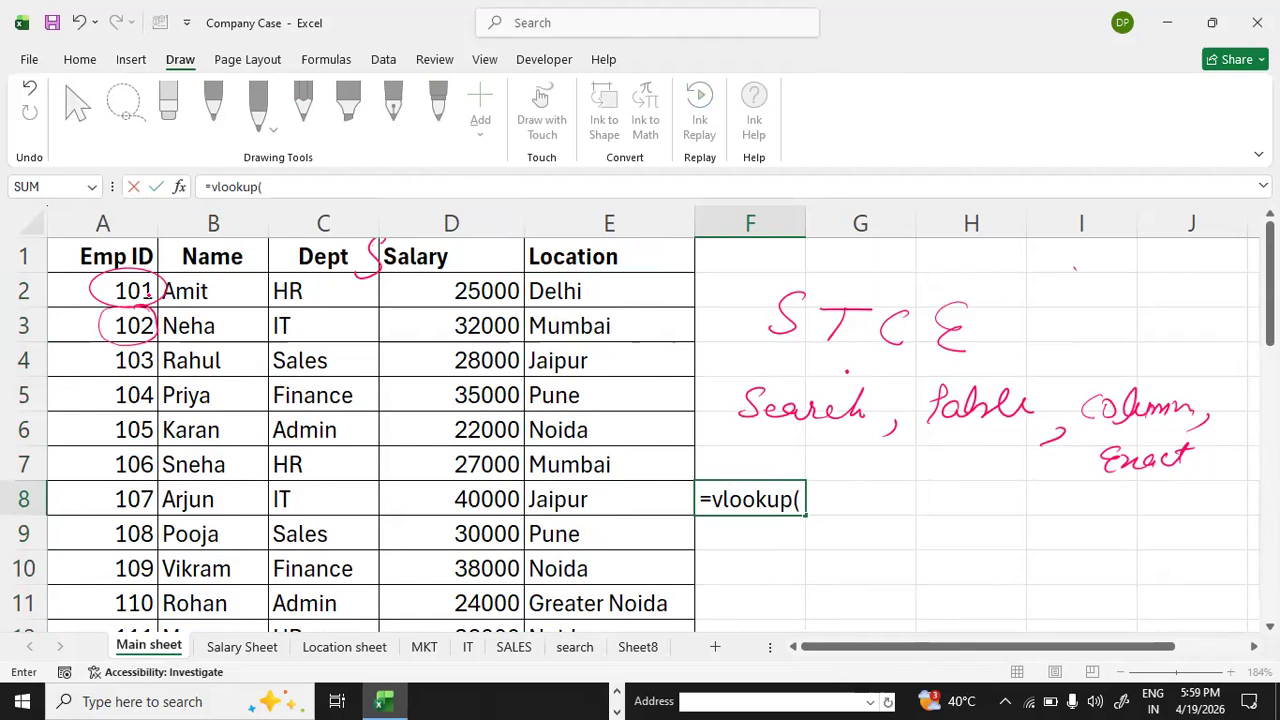
mouse_move(804, 508)
mouse_down()
mouse_move(843, 512)
mouse_move(830, 530)
mouse_up()
click(801, 501)
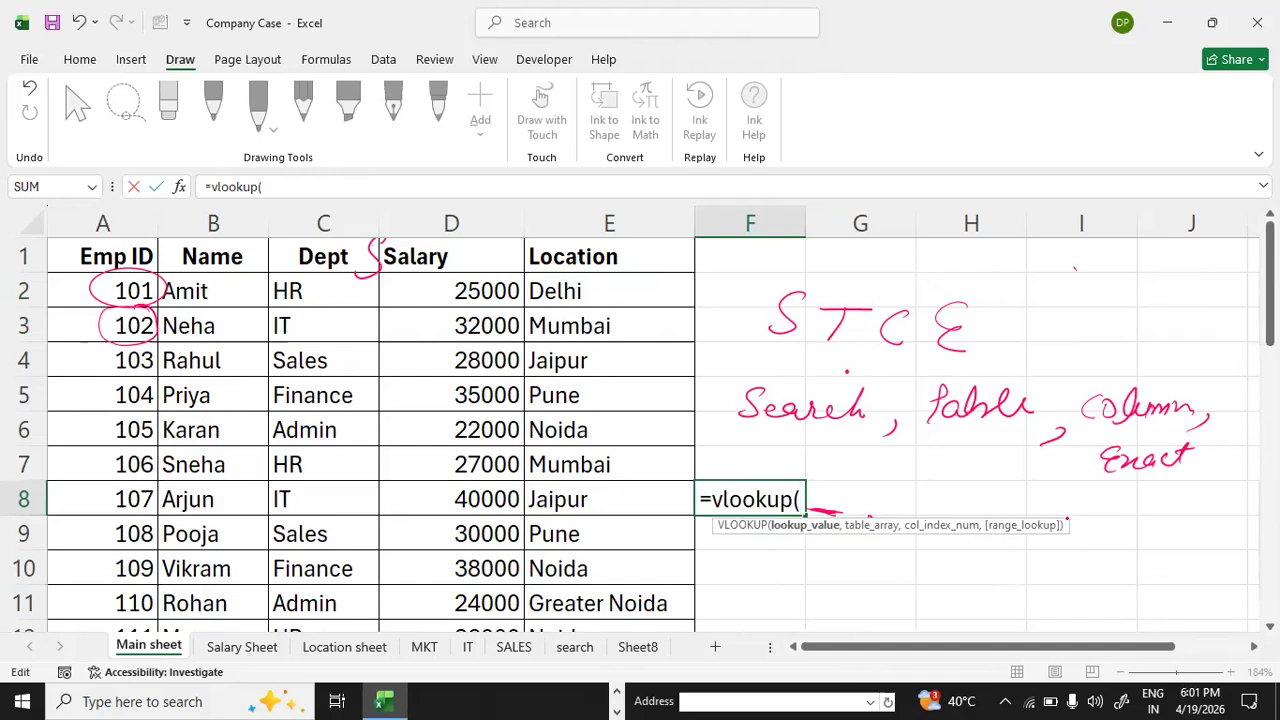
- Handwrite ink notes matching False and 0 with exact match, and True and 1 with approximate match, below the earlier notes
mouse_move(1138, 529)
mouse_down()
mouse_move(1136, 556)
mouse_move(1224, 526)
mouse_up()
mouse_move(1106, 588)
mouse_down()
mouse_move(1140, 574)
mouse_move(1160, 590)
mouse_move(1226, 584)
mouse_up()
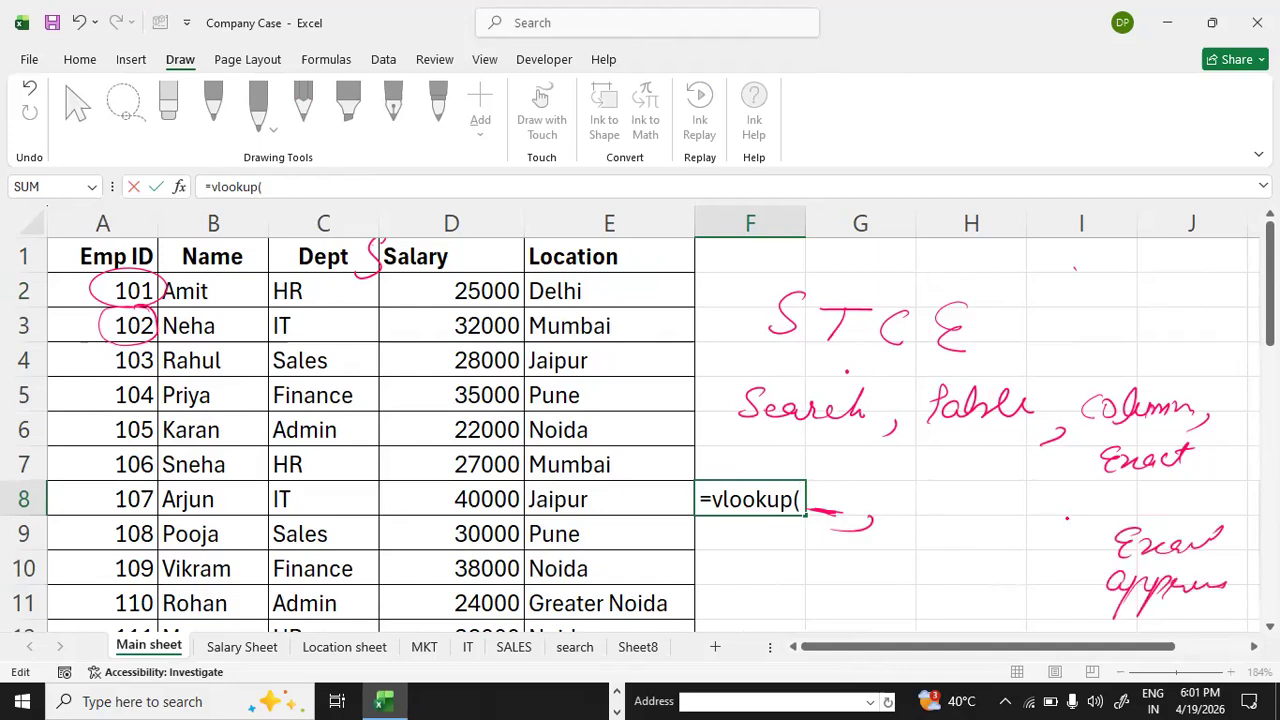
mouse_move(1062, 554)
mouse_down()
mouse_move(1098, 548)
mouse_move(1052, 538)
mouse_up()
mouse_move(934, 526)
mouse_down()
mouse_move(918, 572)
mouse_move(950, 545)
mouse_move(1020, 545)
mouse_move(1040, 606)
mouse_up()
mouse_move(886, 590)
mouse_down()
mouse_move(912, 578)
mouse_move(906, 616)
mouse_up()
drag(906, 604, 990, 596)
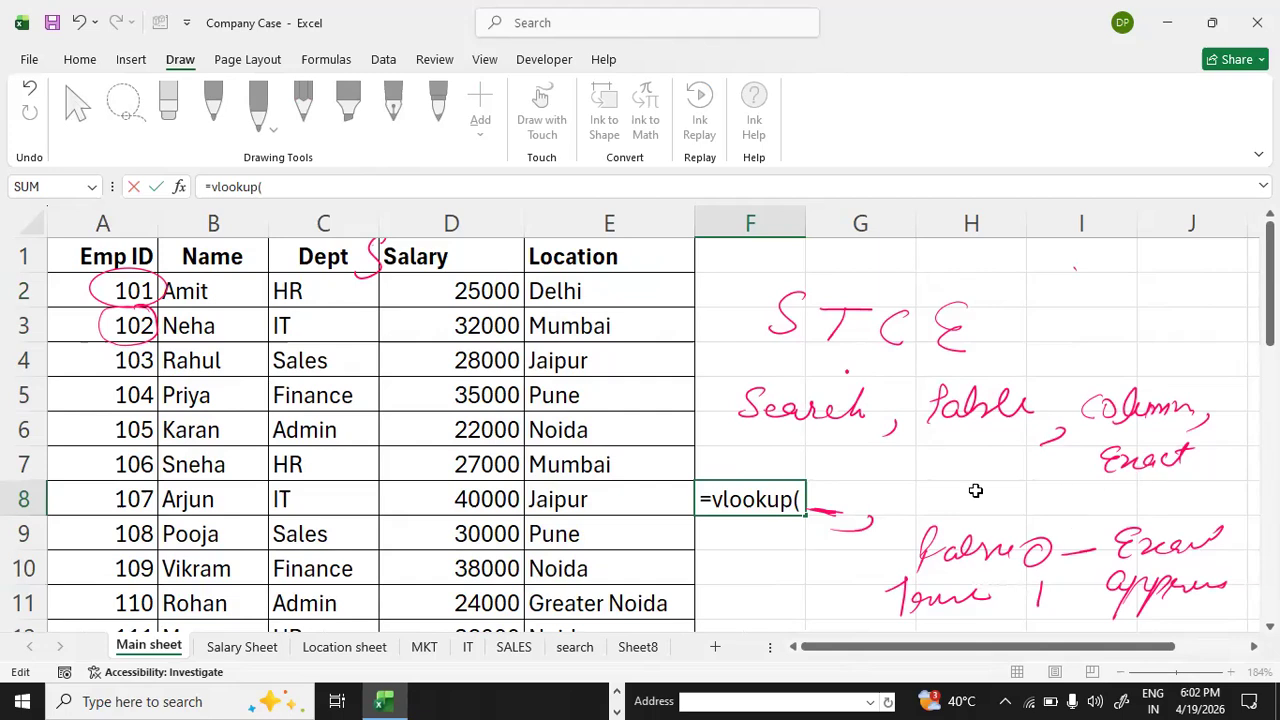
- Delete the unfinished VLOOKUP formula from F8
click(835, 502)
key(BackSpace)
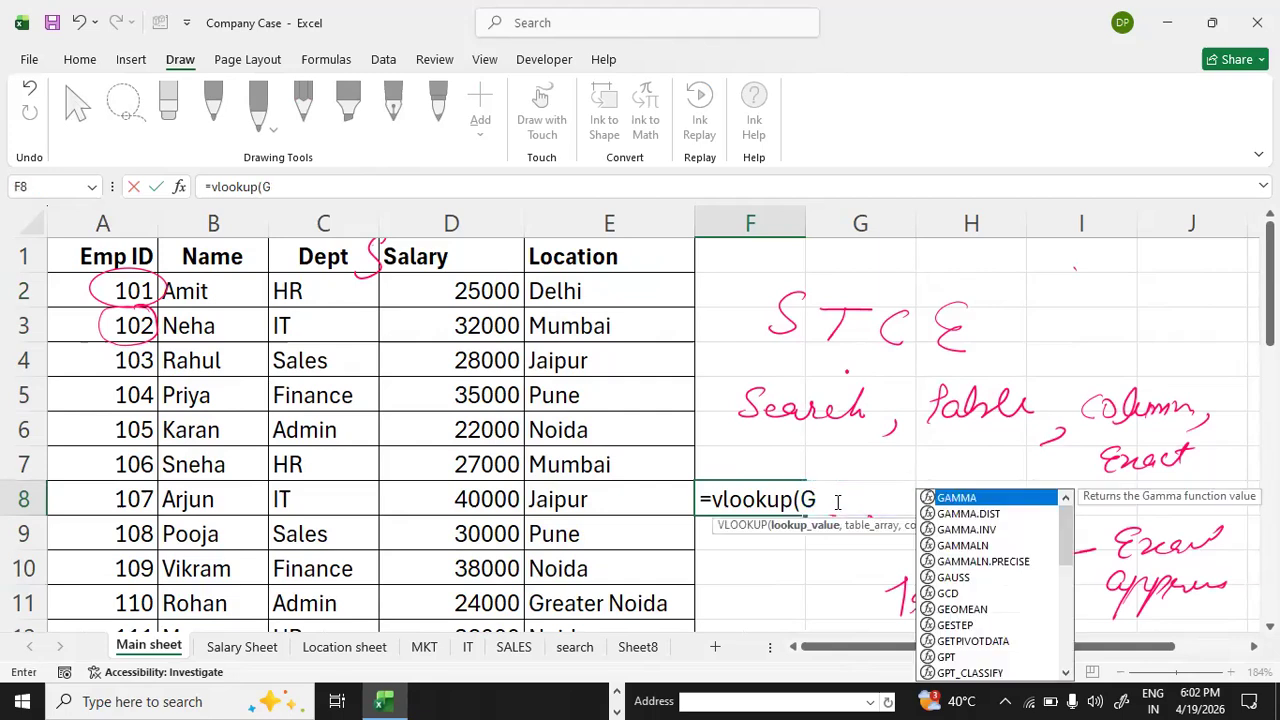
key(BackSpace)
key(BackSpace)
key(BackSpace)
key(BackSpace)
key(BackSpace)
key(BackSpace)
key(BackSpace)
key(BackSpace)
key(BackSpace)
key(BackSpace)
key(BackSpace)
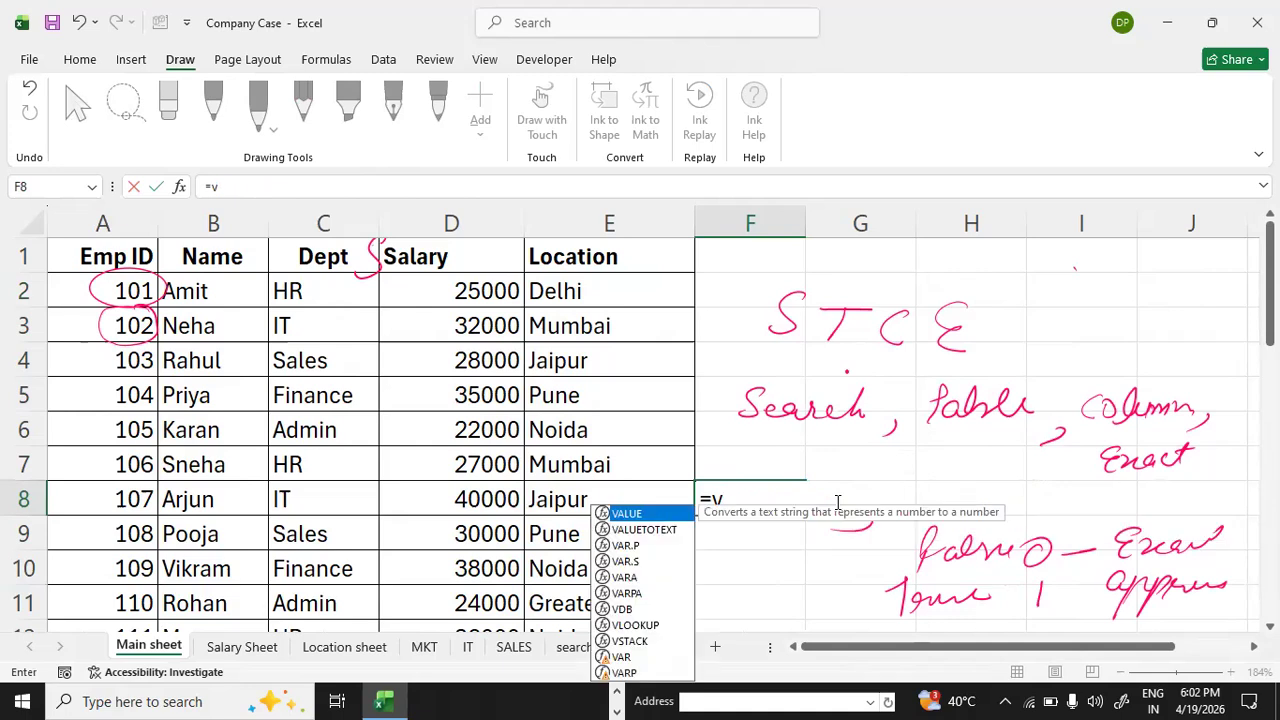
click(811, 585)
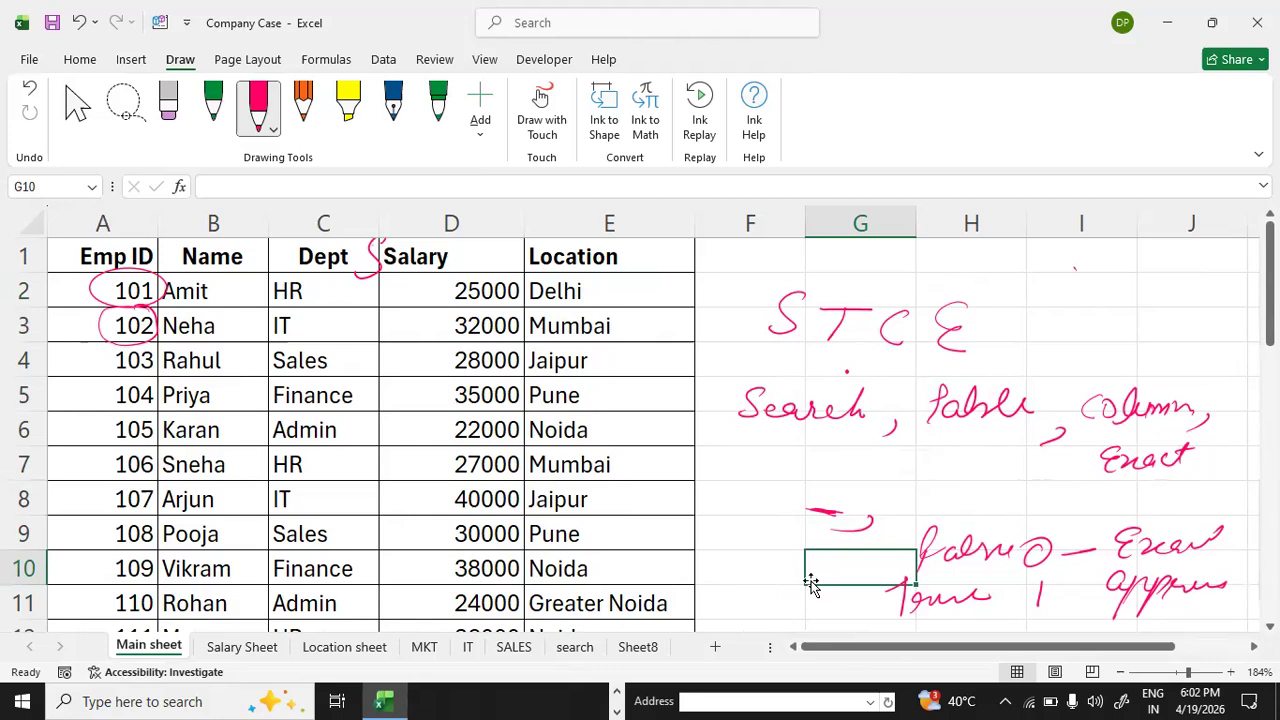
- Examine the ID, name and salary tables on the MKT, IT and SALES sheets at an enlarged view
click(425, 647)
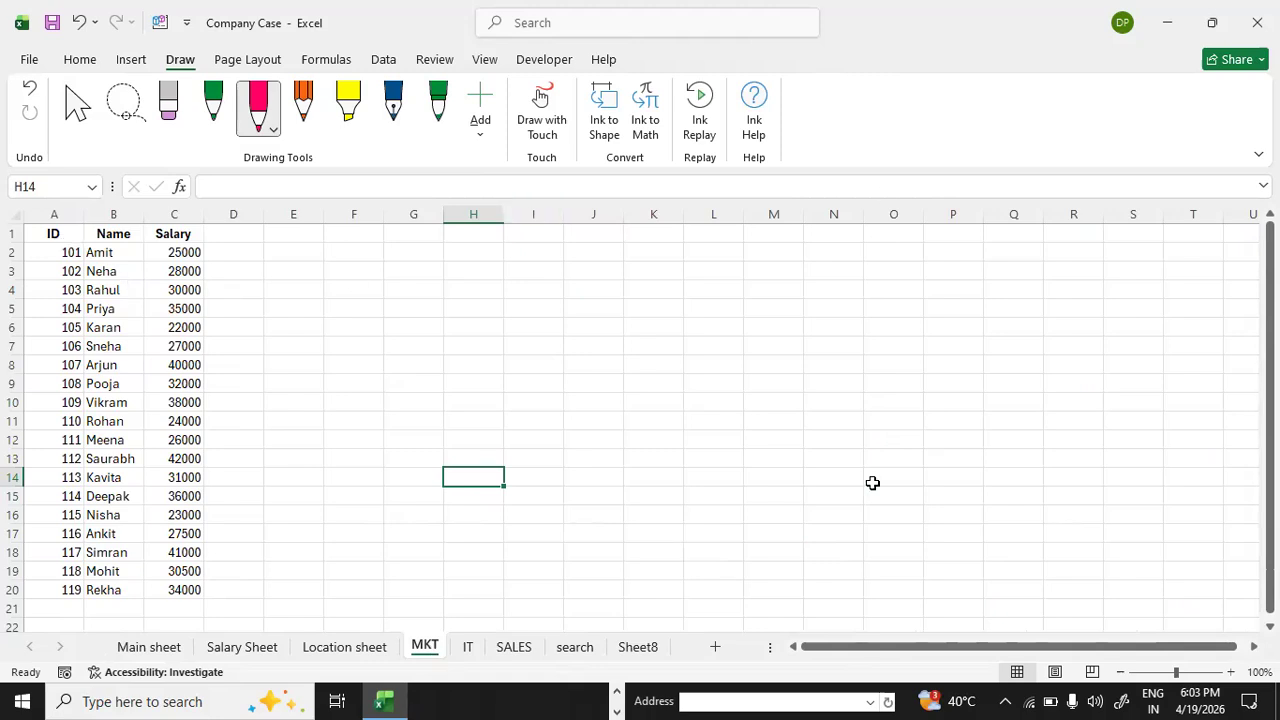
click(1193, 672)
drag(1270, 430, 1270, 310)
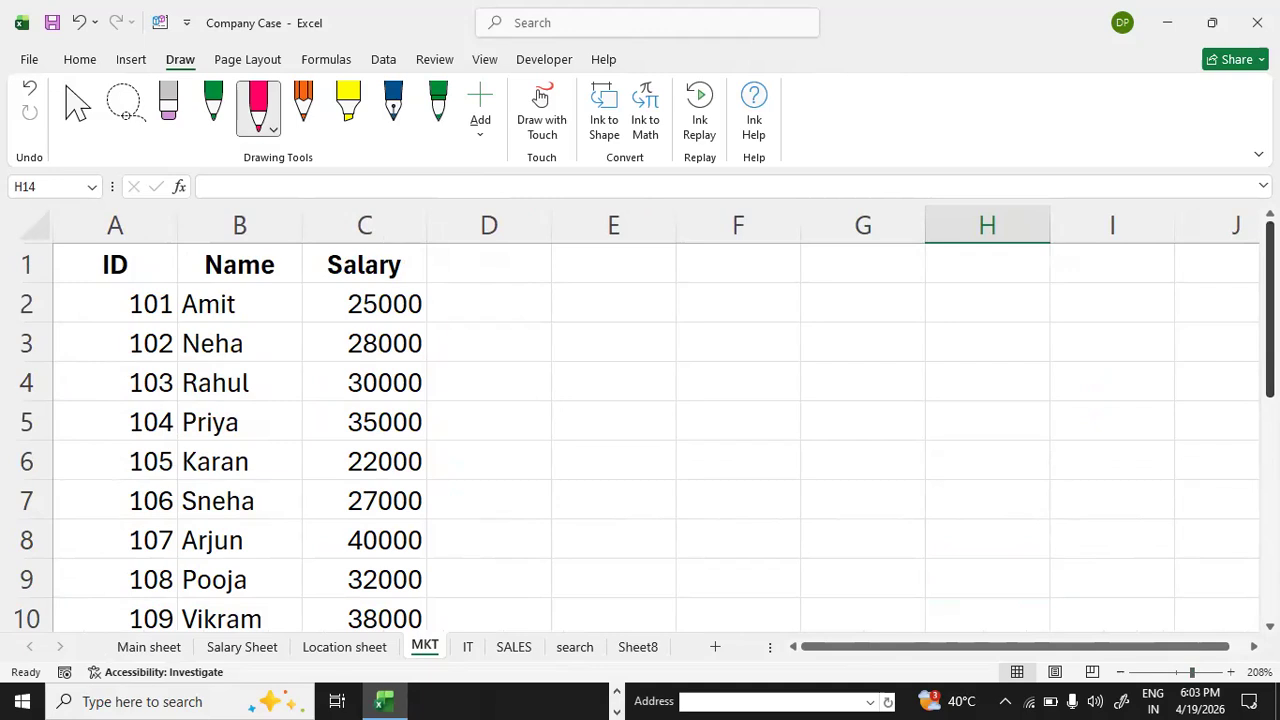
click(467, 647)
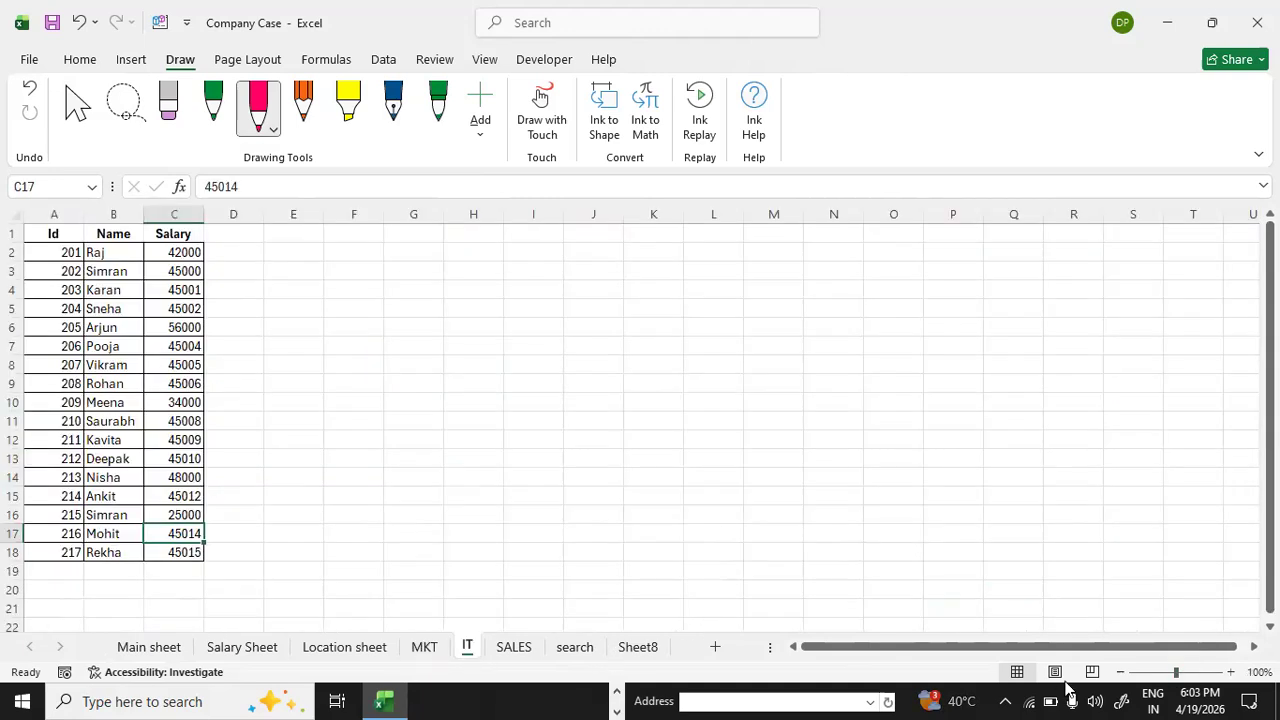
drag(1185, 674, 1187, 676)
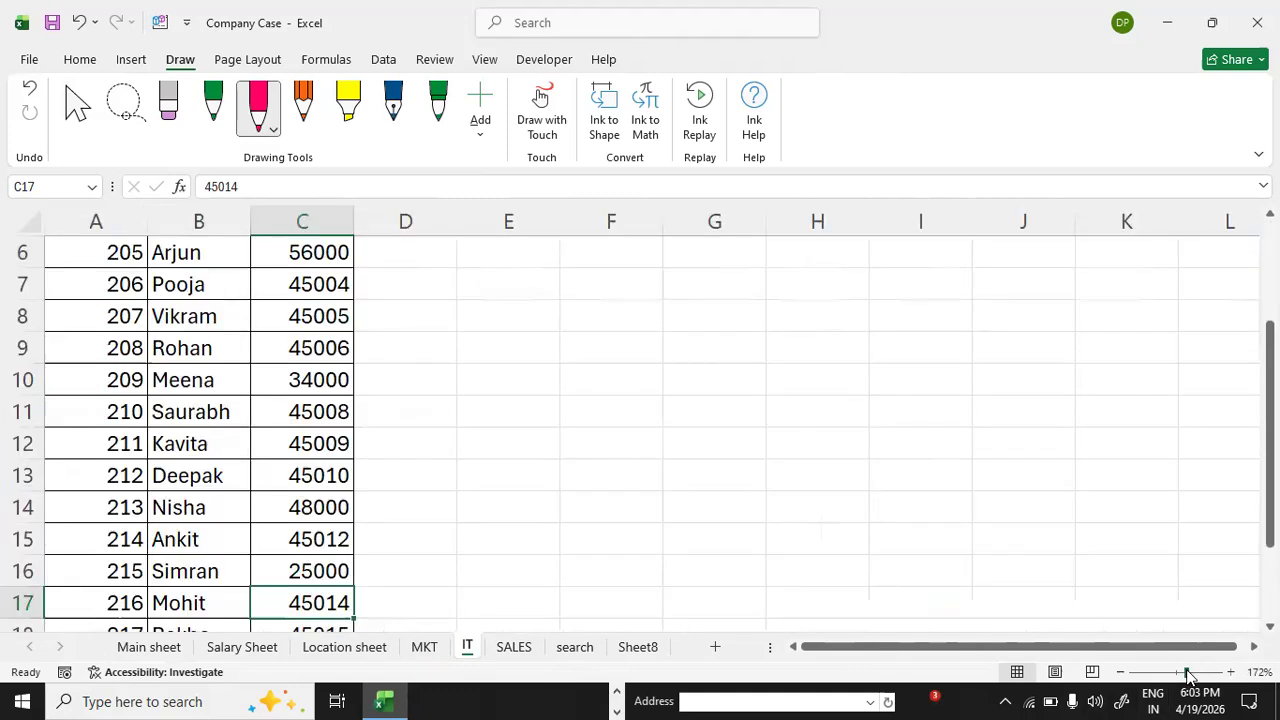
drag(1270, 517, 1270, 412)
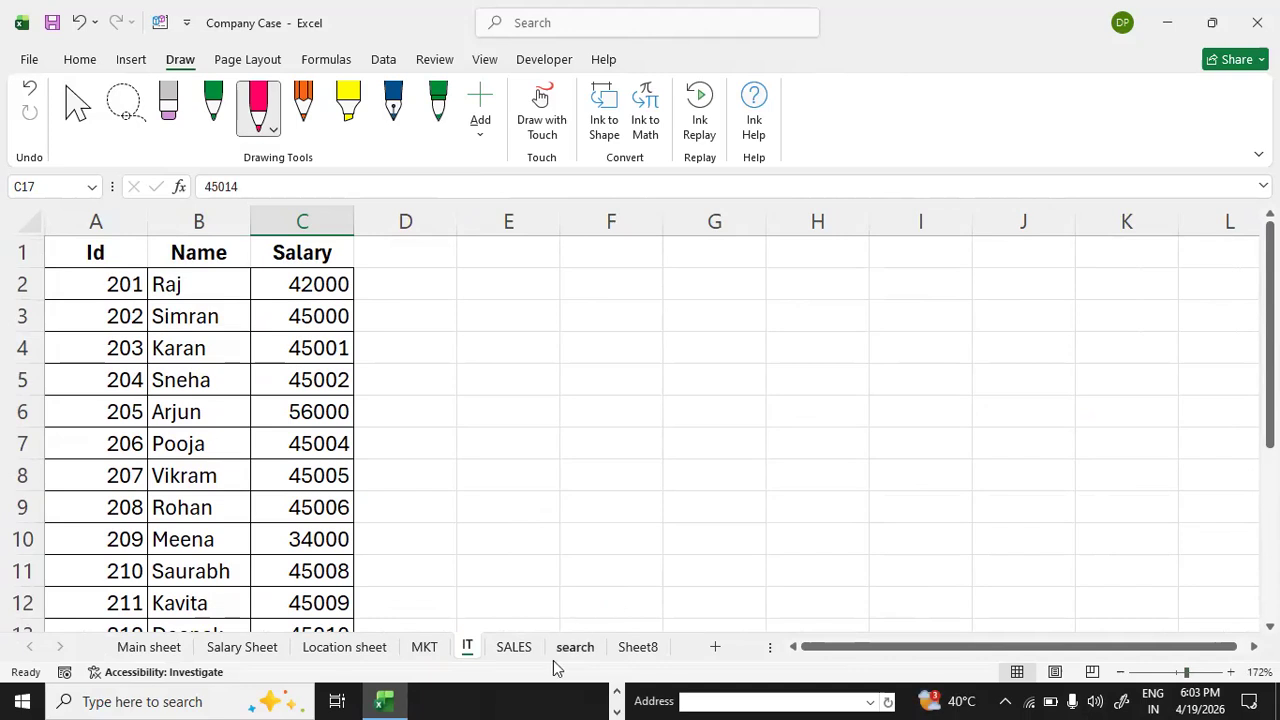
click(514, 647)
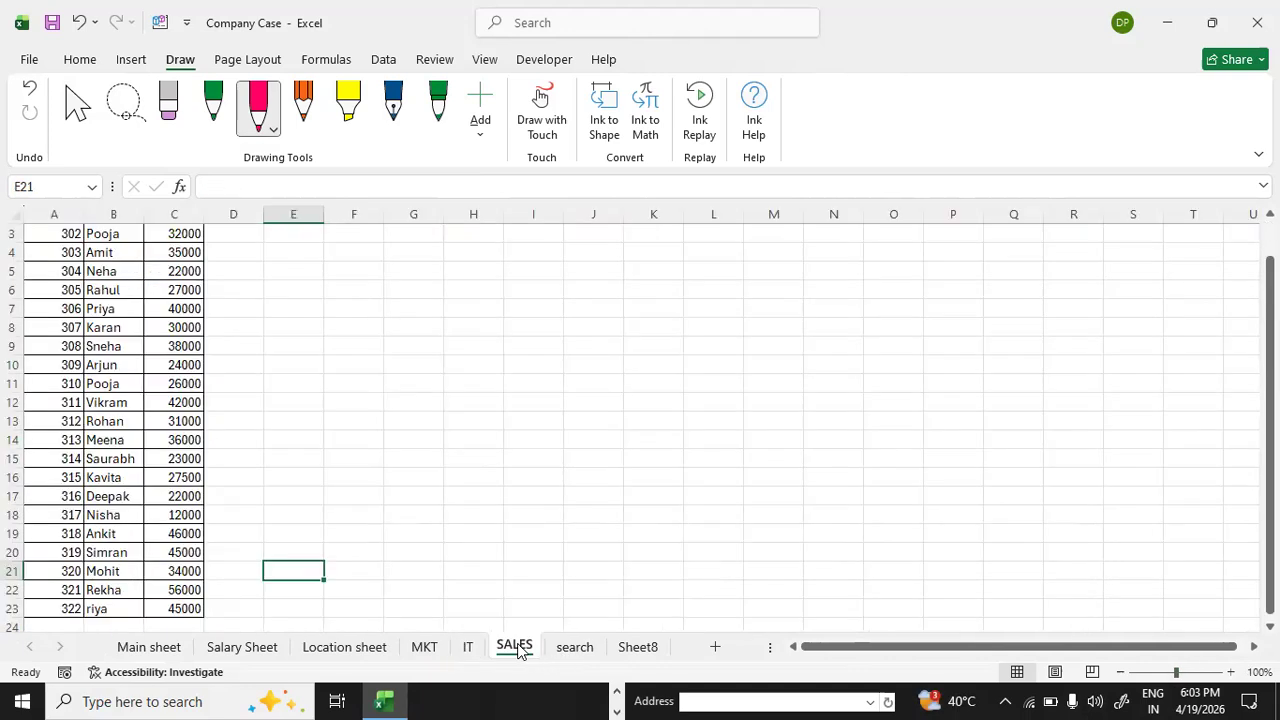
click(1188, 673)
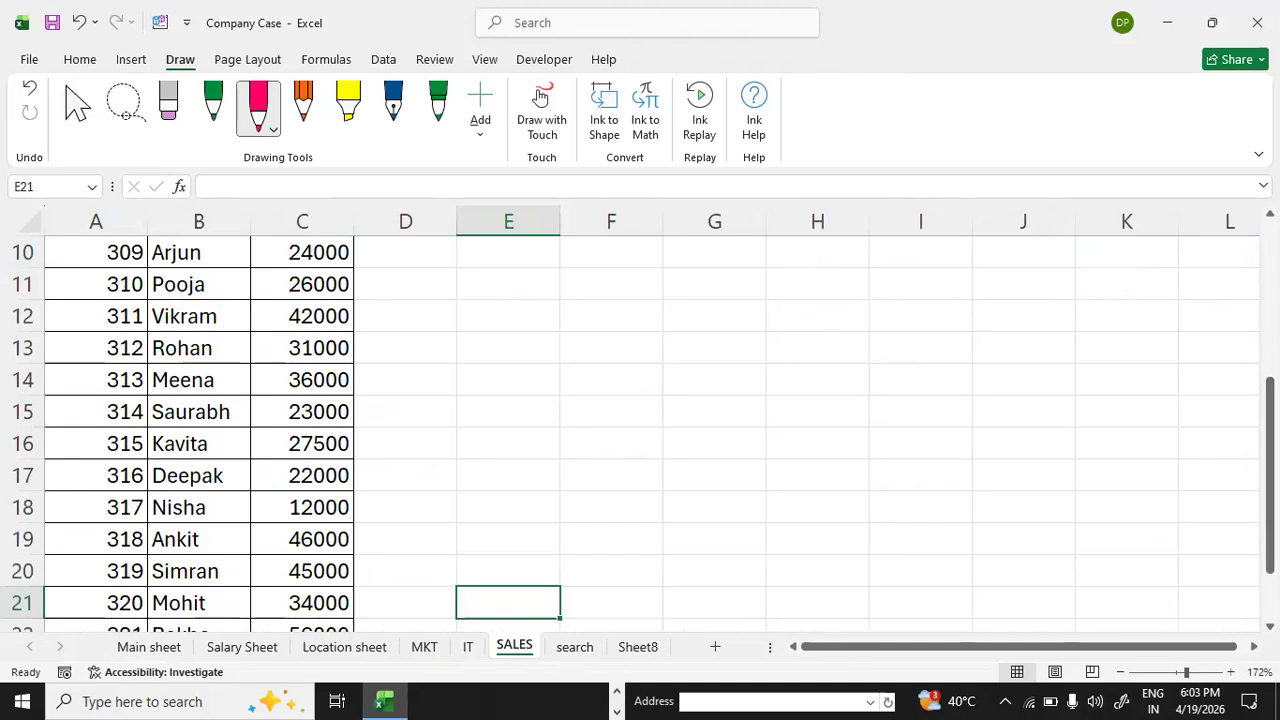
drag(1270, 562, 1270, 405)
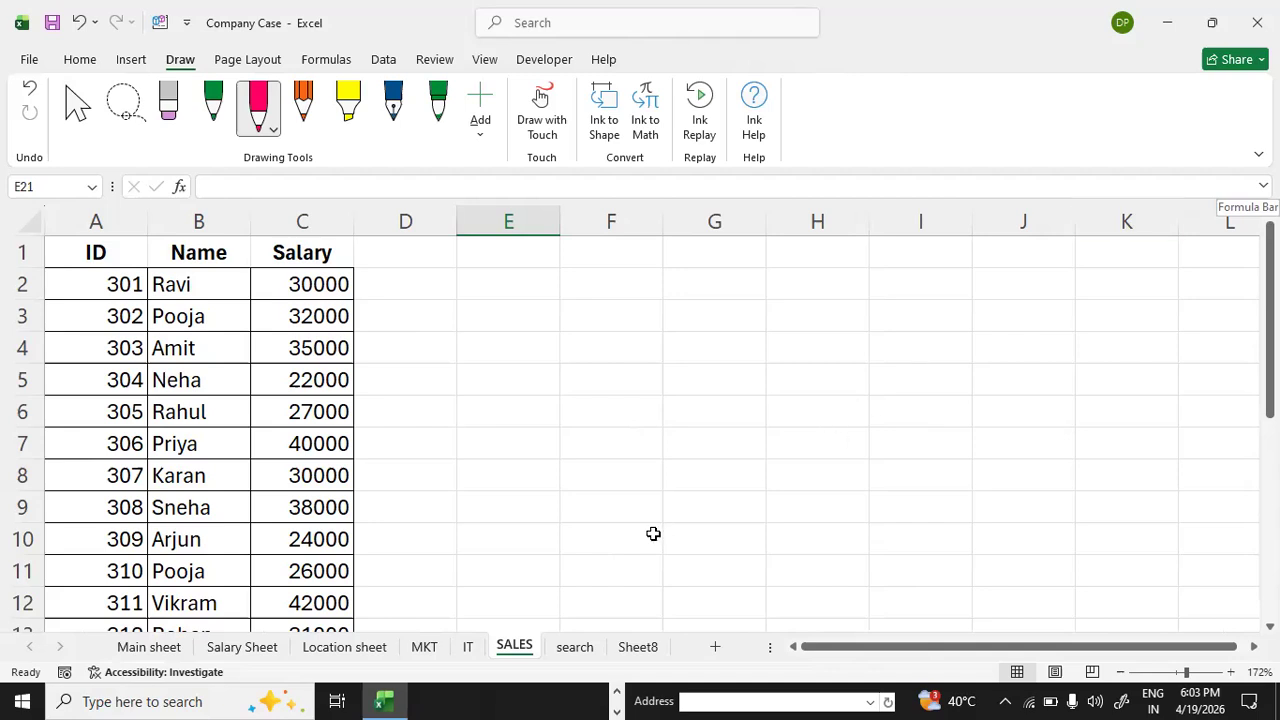
- Open the search sheet and select its ID and salary cells A2:B2
click(568, 651)
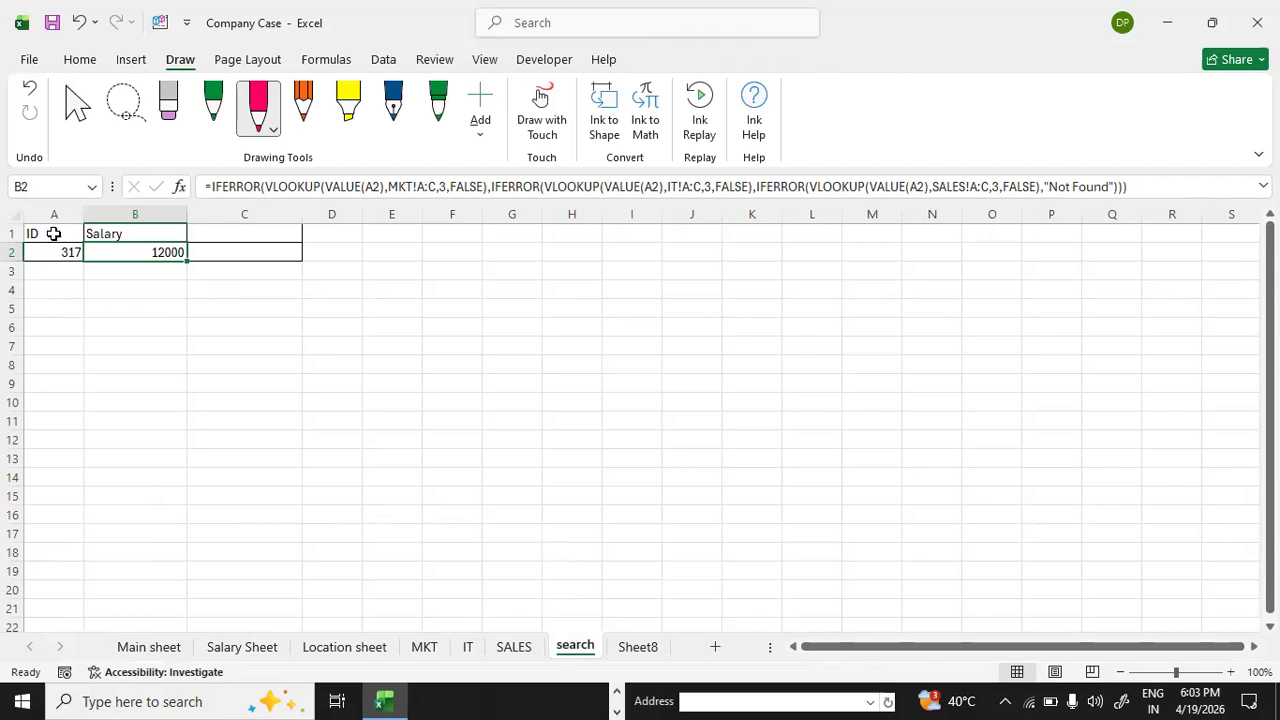
click(114, 309)
drag(65, 251, 145, 251)
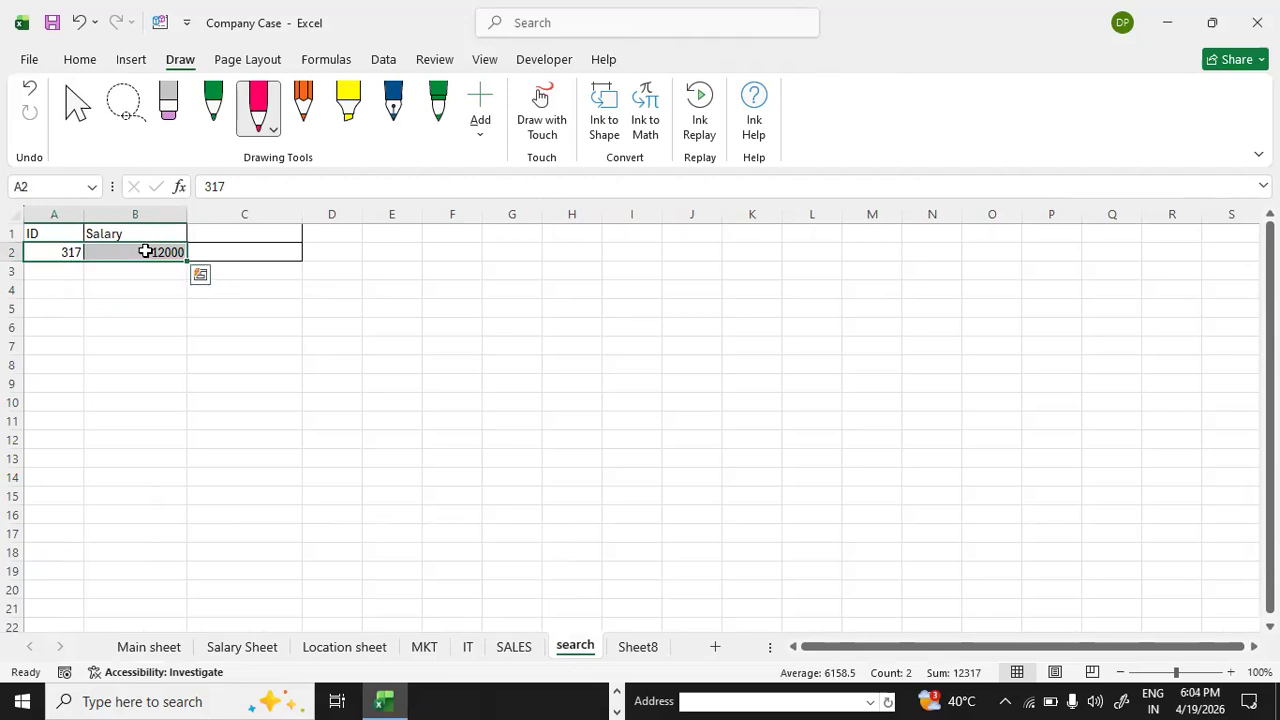
- Clear the ID and salary values in A2:B2 of the search sheet
key(Delete)
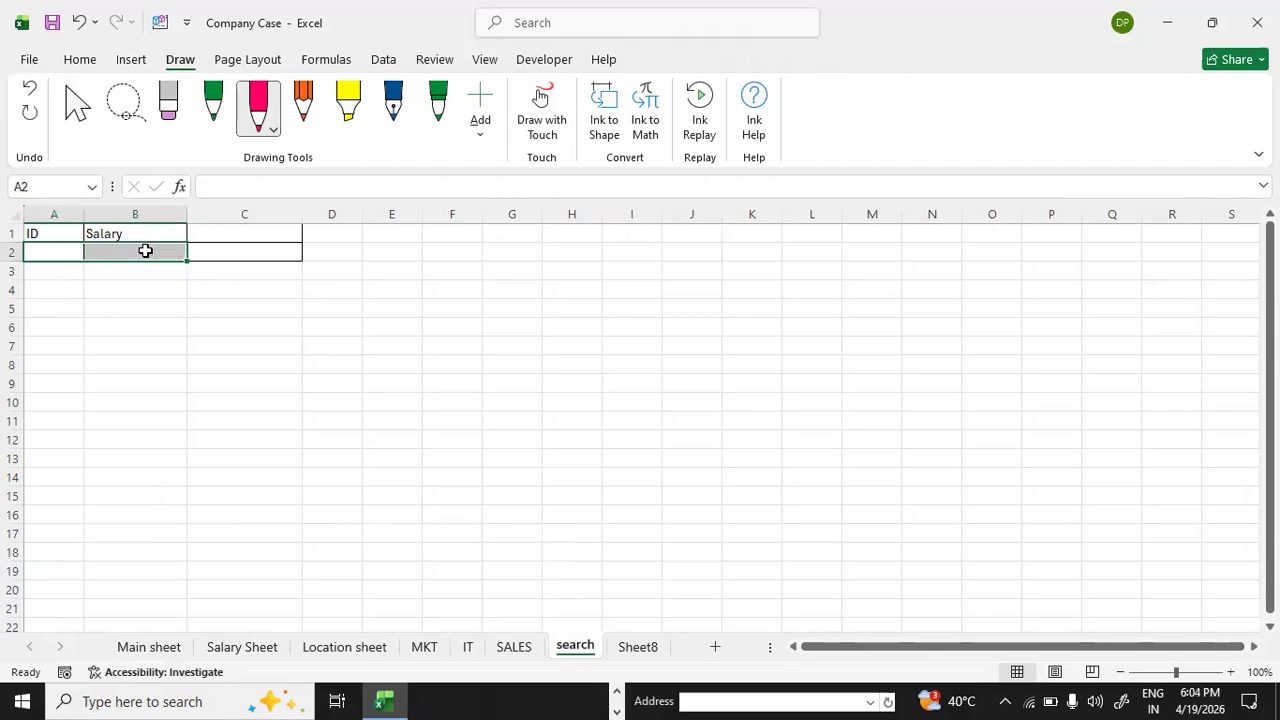
click(56, 231)
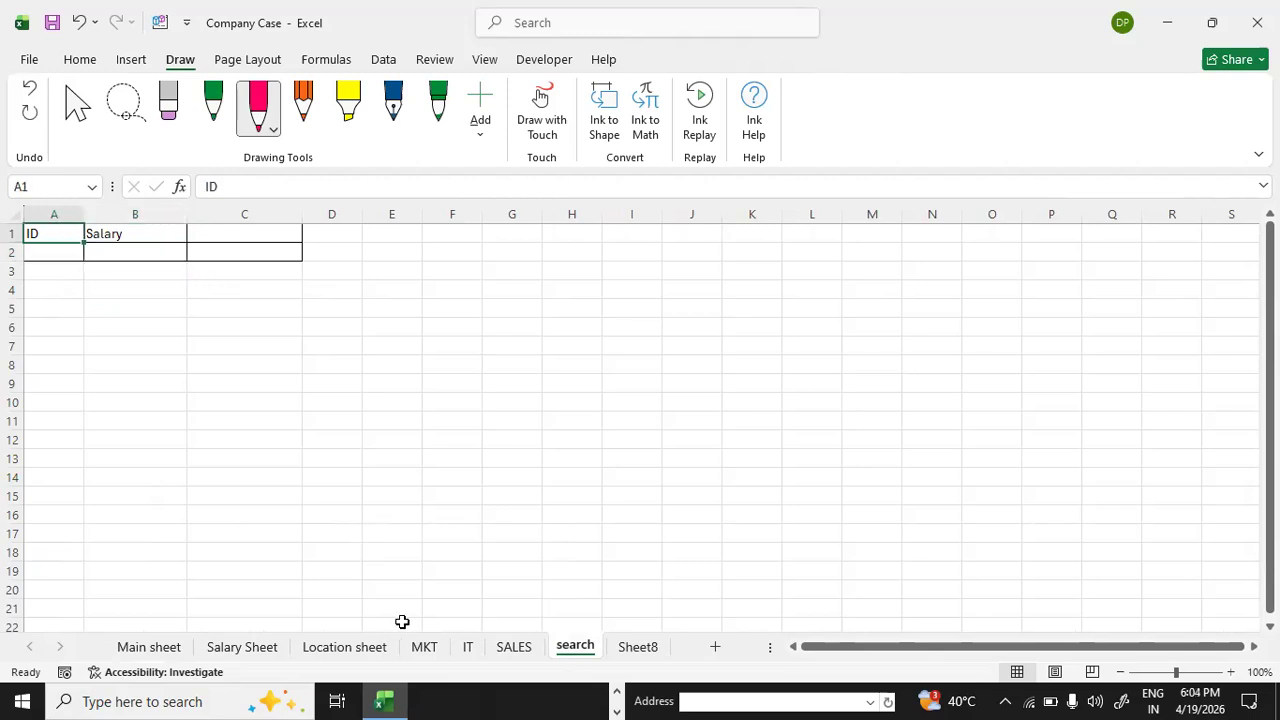
- Review the MKT, IT and SALES sheets, and return to the salary cell B2 on the search sheet
click(422, 648)
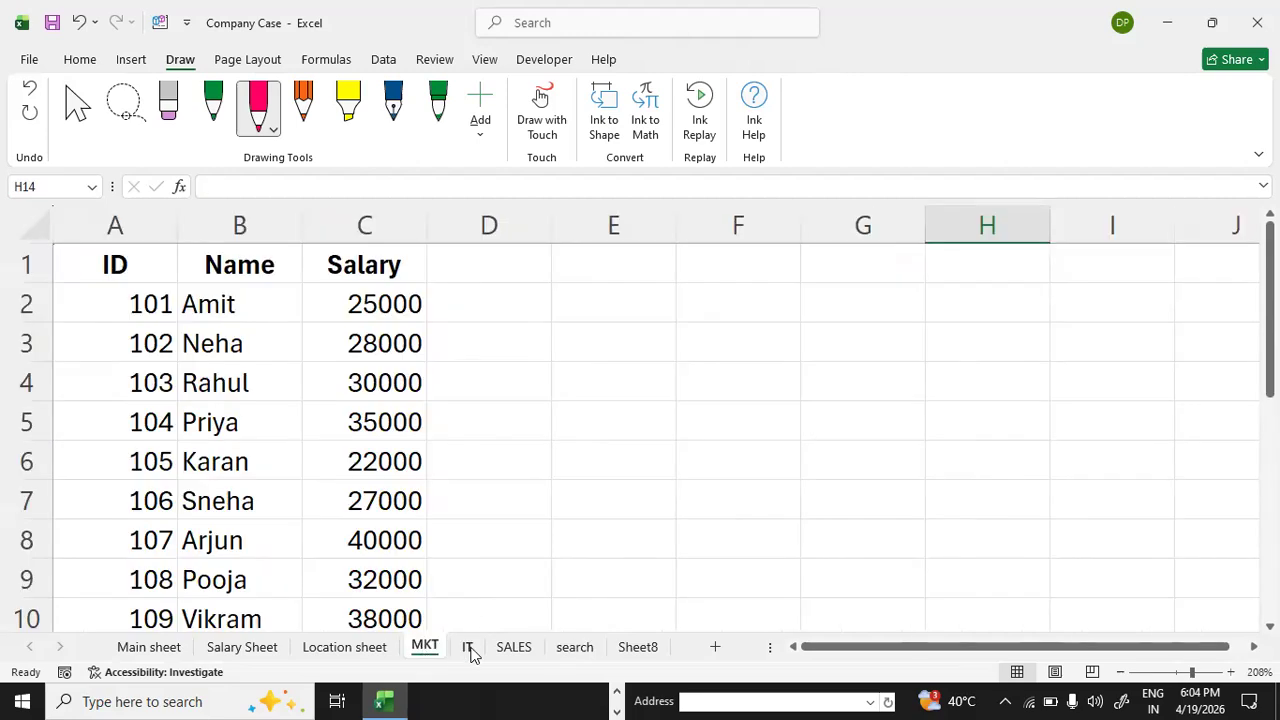
click(470, 649)
click(507, 652)
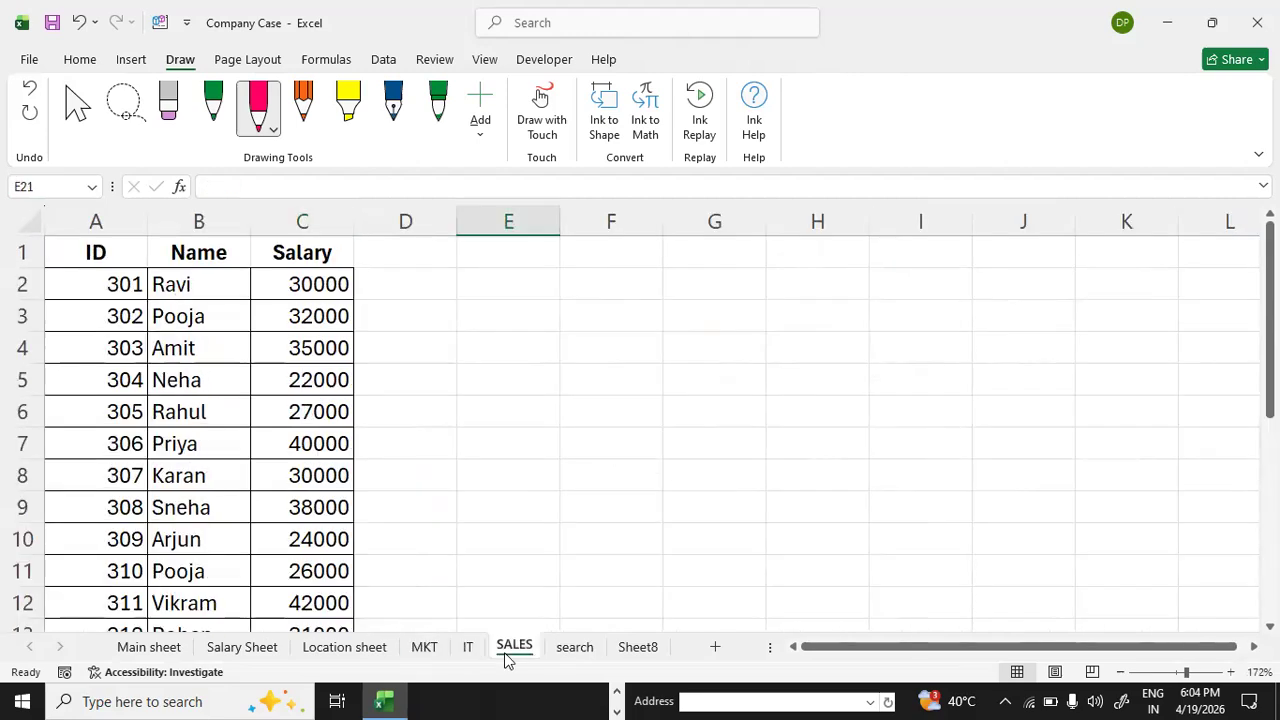
click(573, 649)
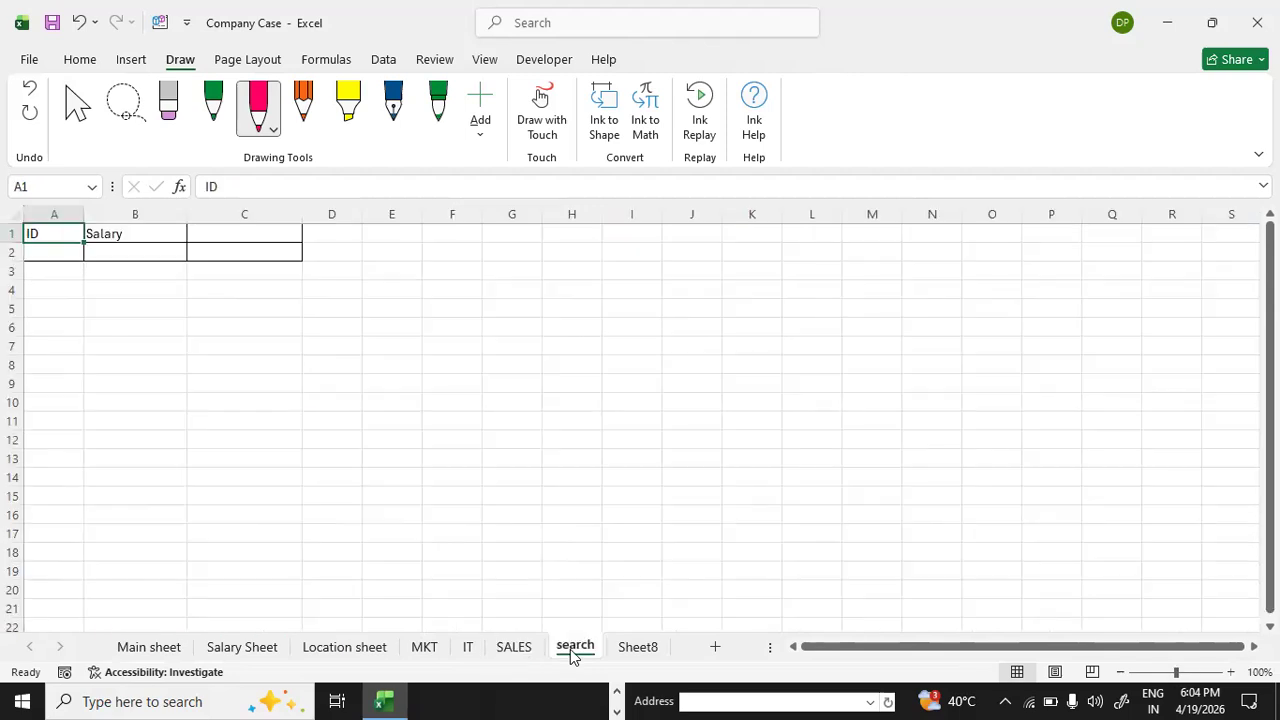
click(113, 247)
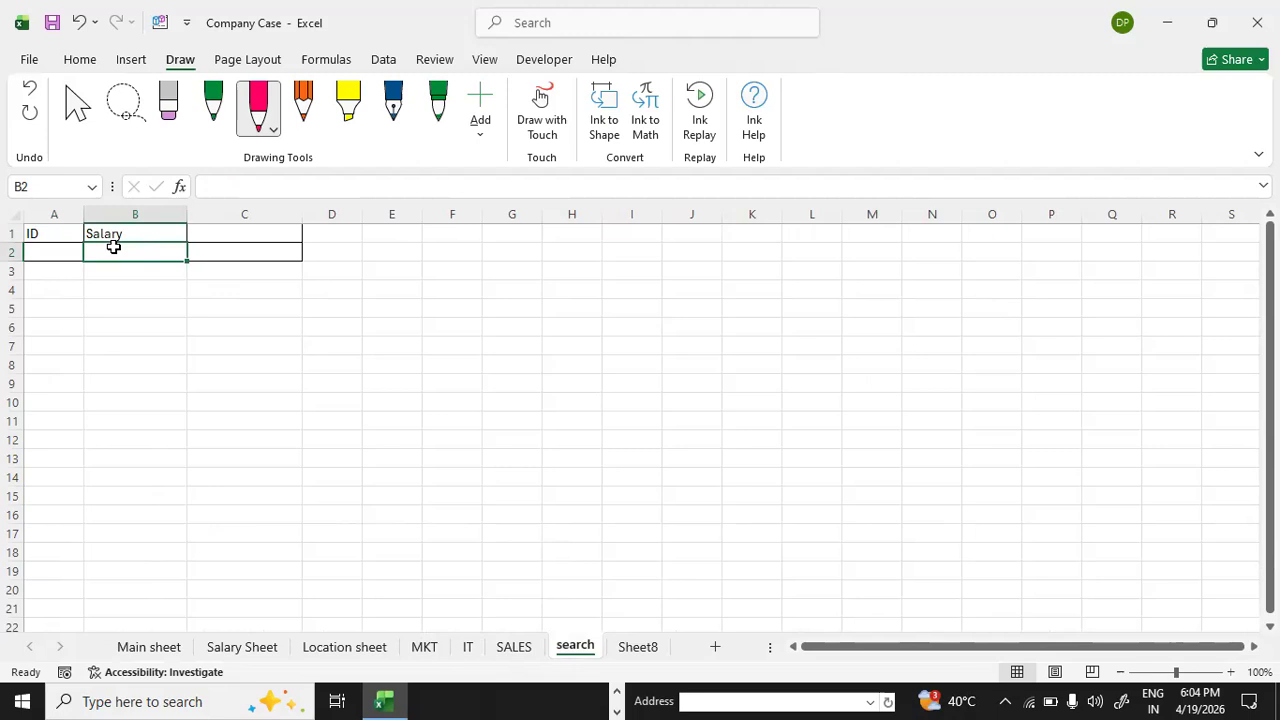
- Handwrite 30,000 in ink beside the first salary on the MKT sheet and underline that salary in C2
click(425, 647)
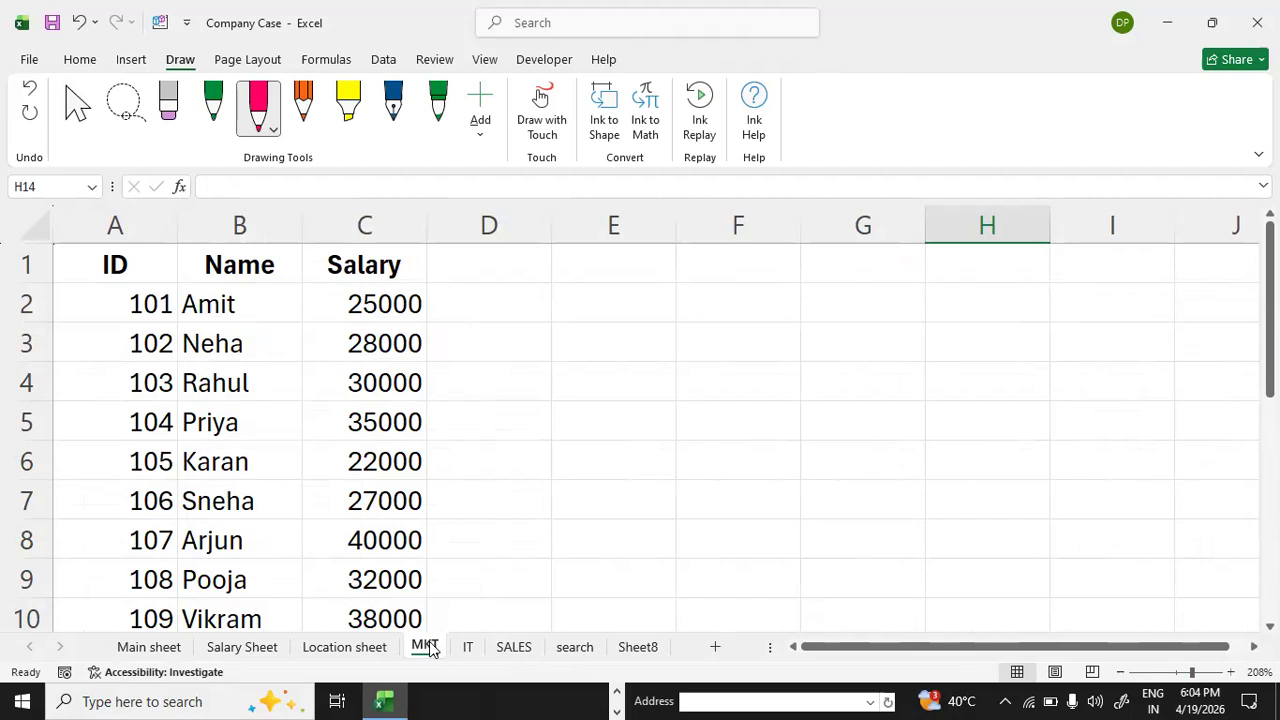
drag(486, 297, 486, 319)
mouse_move(516, 300)
mouse_down()
mouse_move(521, 316)
mouse_move(516, 300)
mouse_up()
mouse_move(552, 312)
mouse_down()
mouse_move(546, 328)
mouse_move(566, 302)
mouse_up()
drag(594, 298, 618, 298)
drag(348, 328, 441, 323)
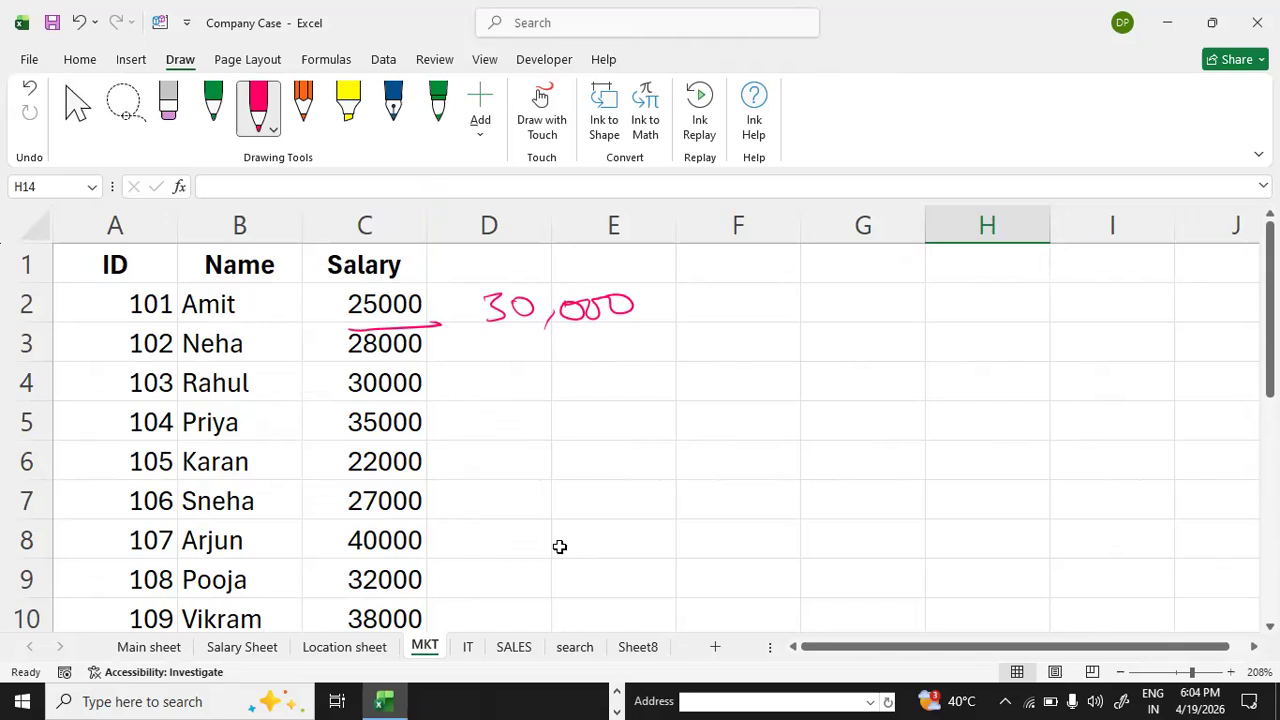
- Examine the salary column of the MKT sheet down through row 19, and return to the top of the table
scroll(640, 430, down, 3)
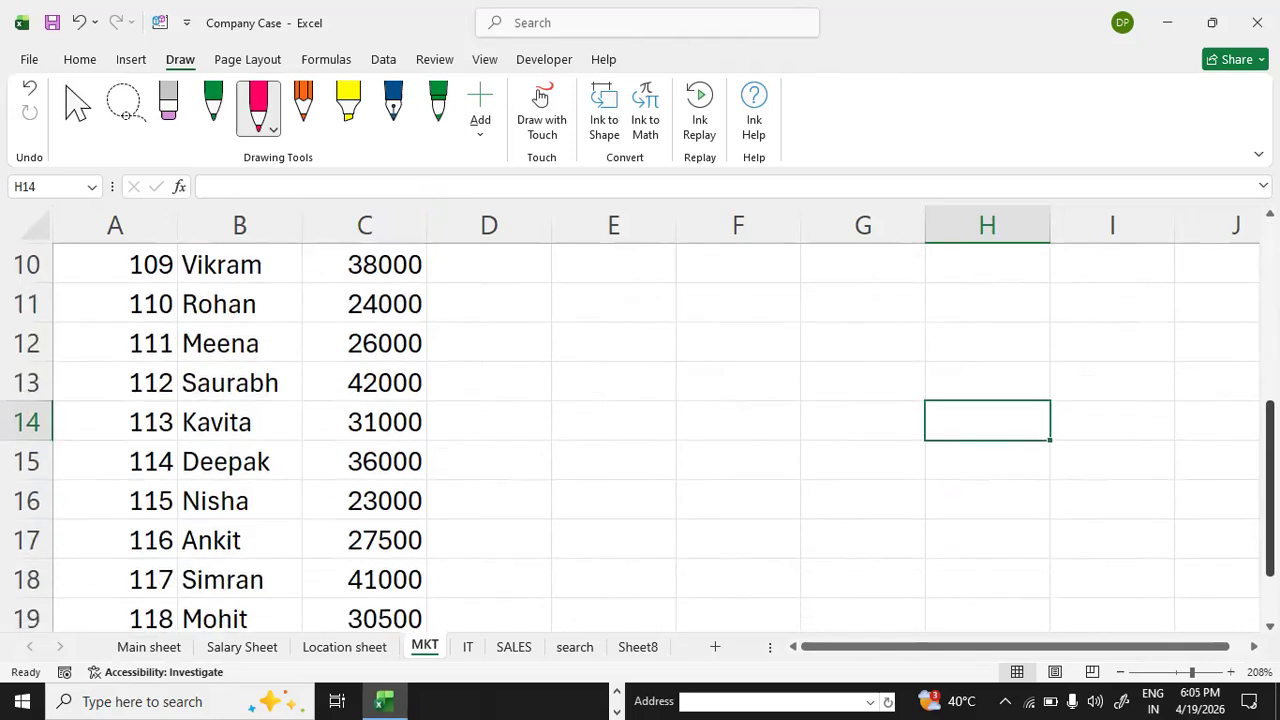
click(451, 466)
click(369, 365)
key(Down)
key(Down)
key(Down)
key(Down)
key(Down)
key(Down)
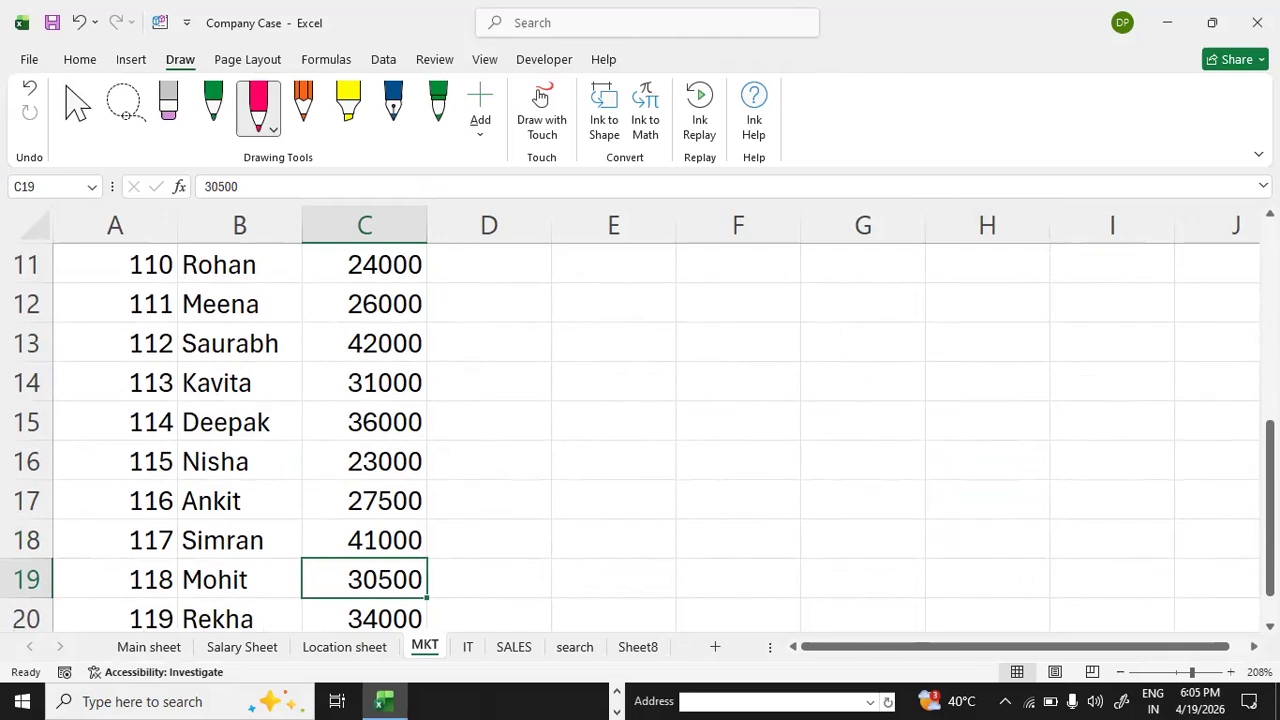
scroll(640, 430, up, 4)
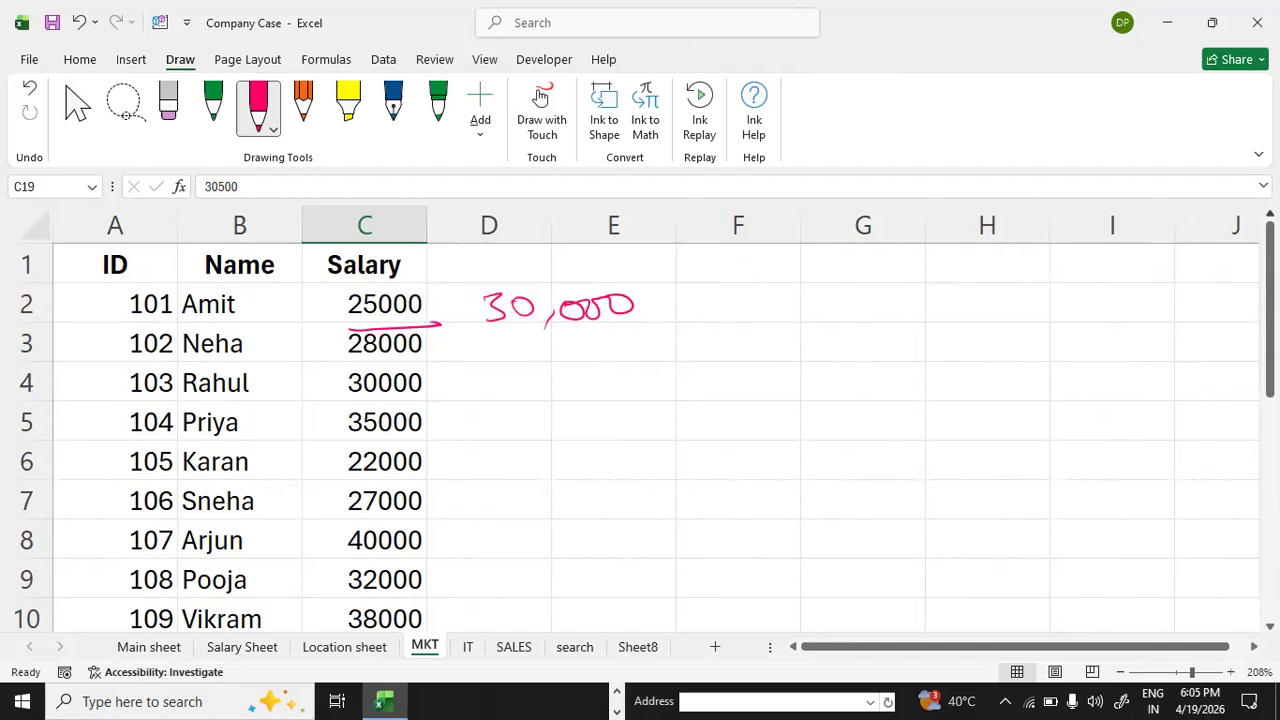
- Rename the search sheet as HR deptt
click(576, 648)
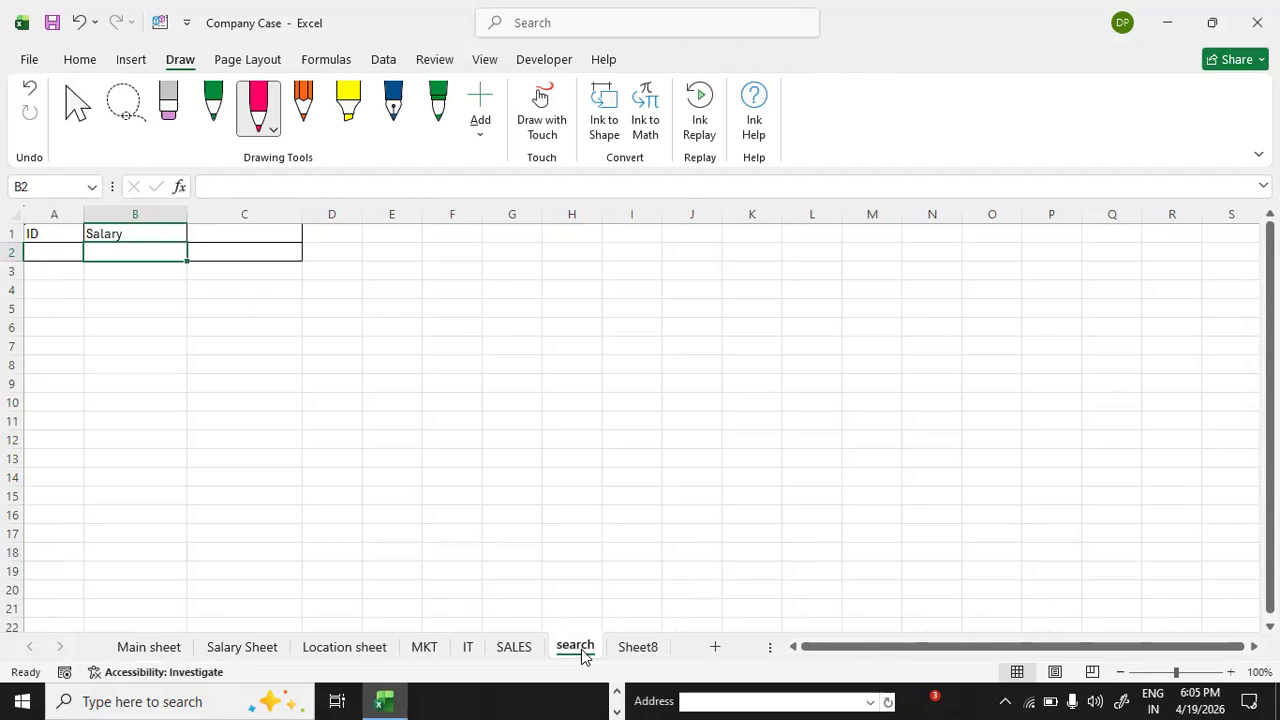
click(46, 252)
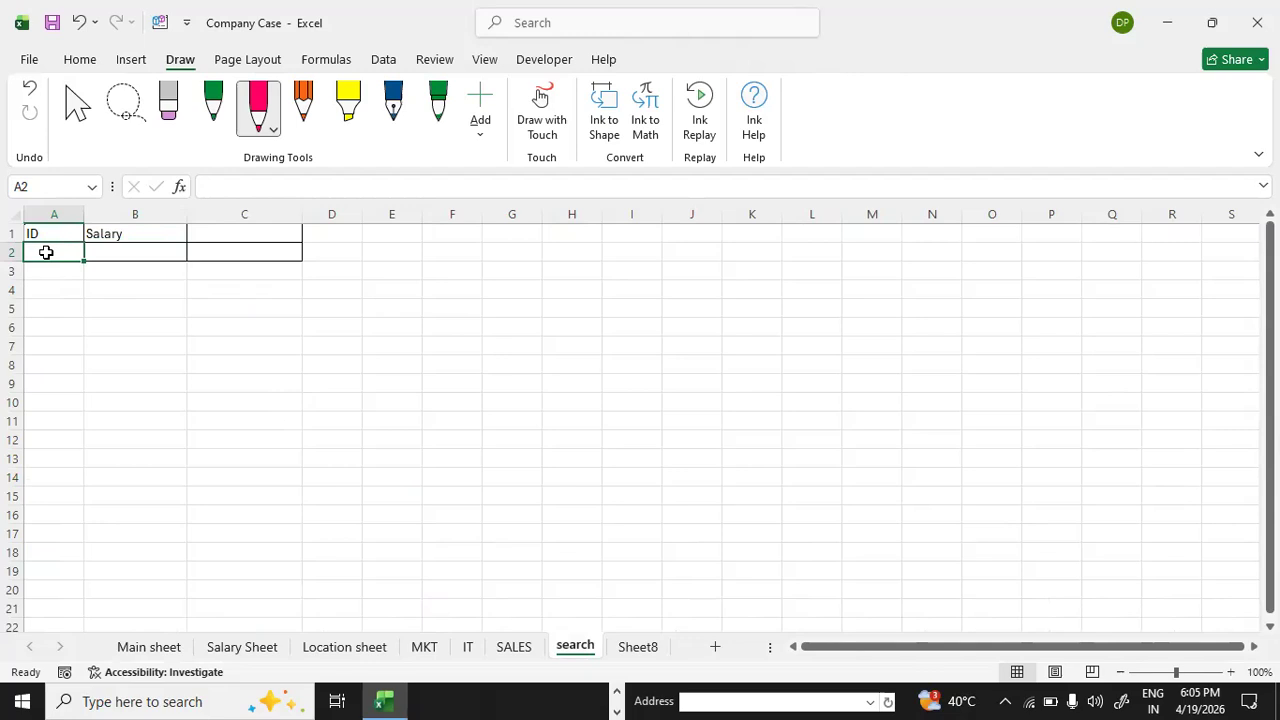
right_click(561, 648)
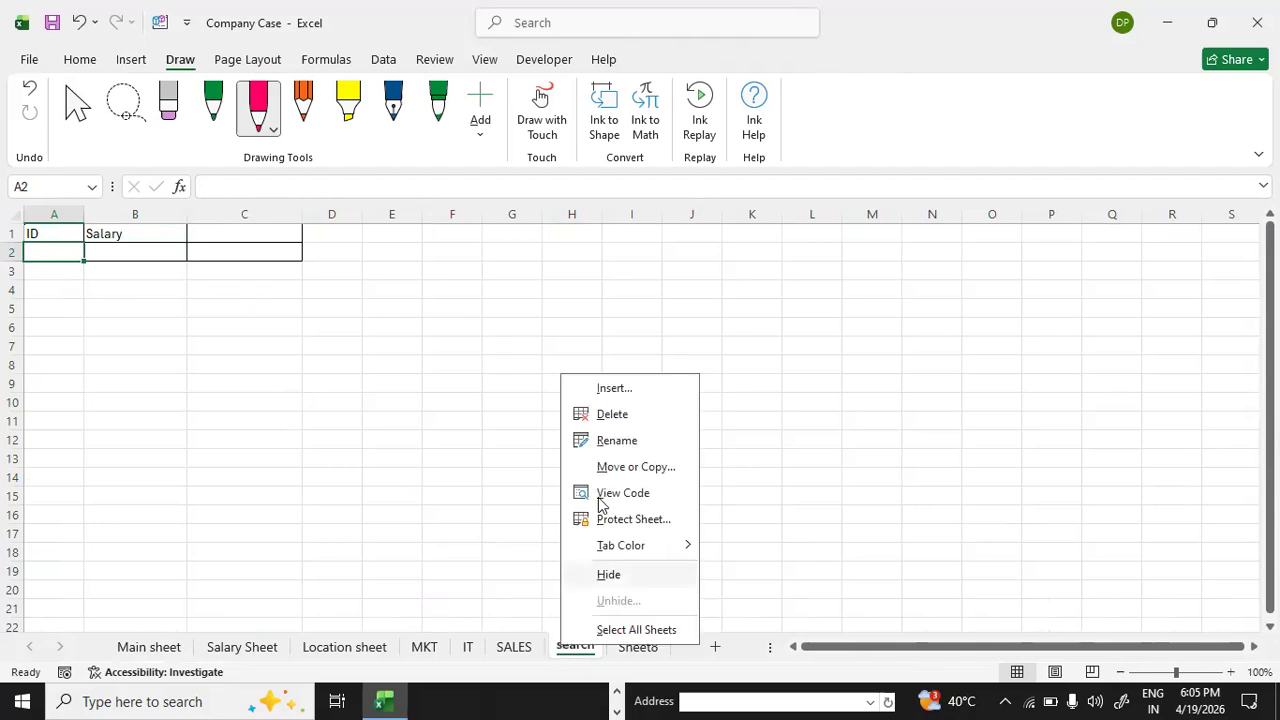
click(600, 437)
text(HR)
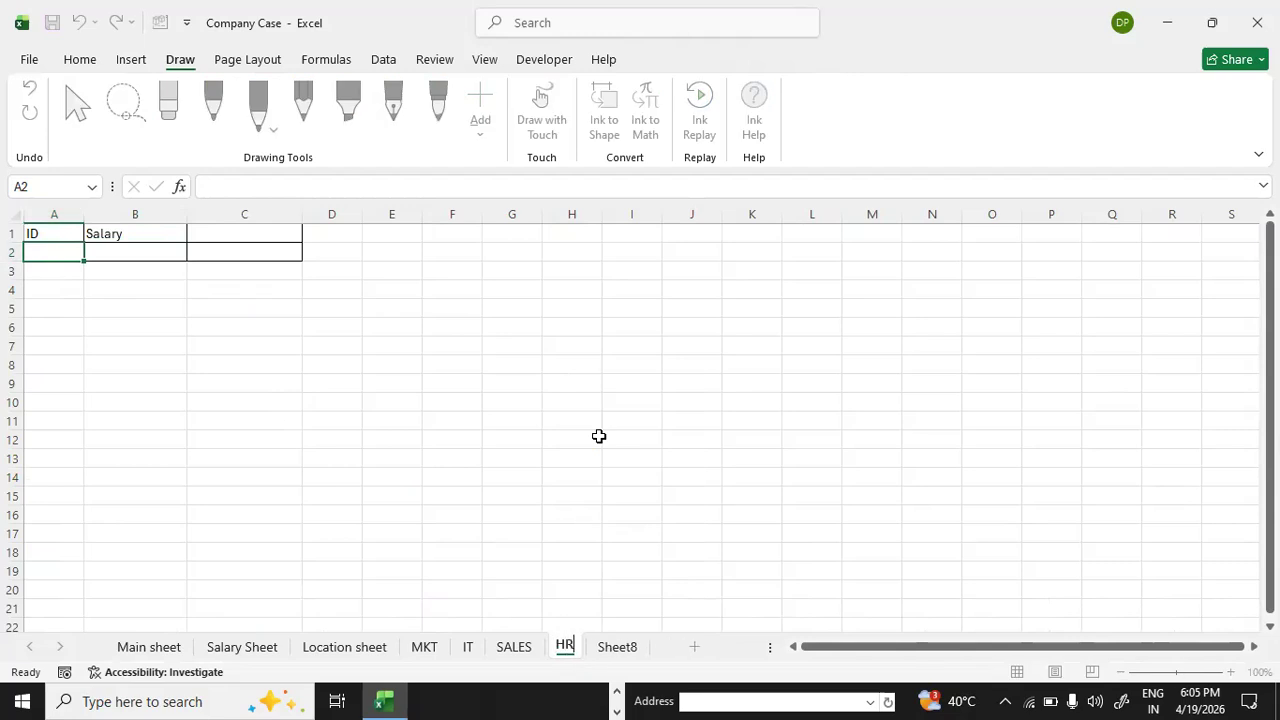
text( deptt)
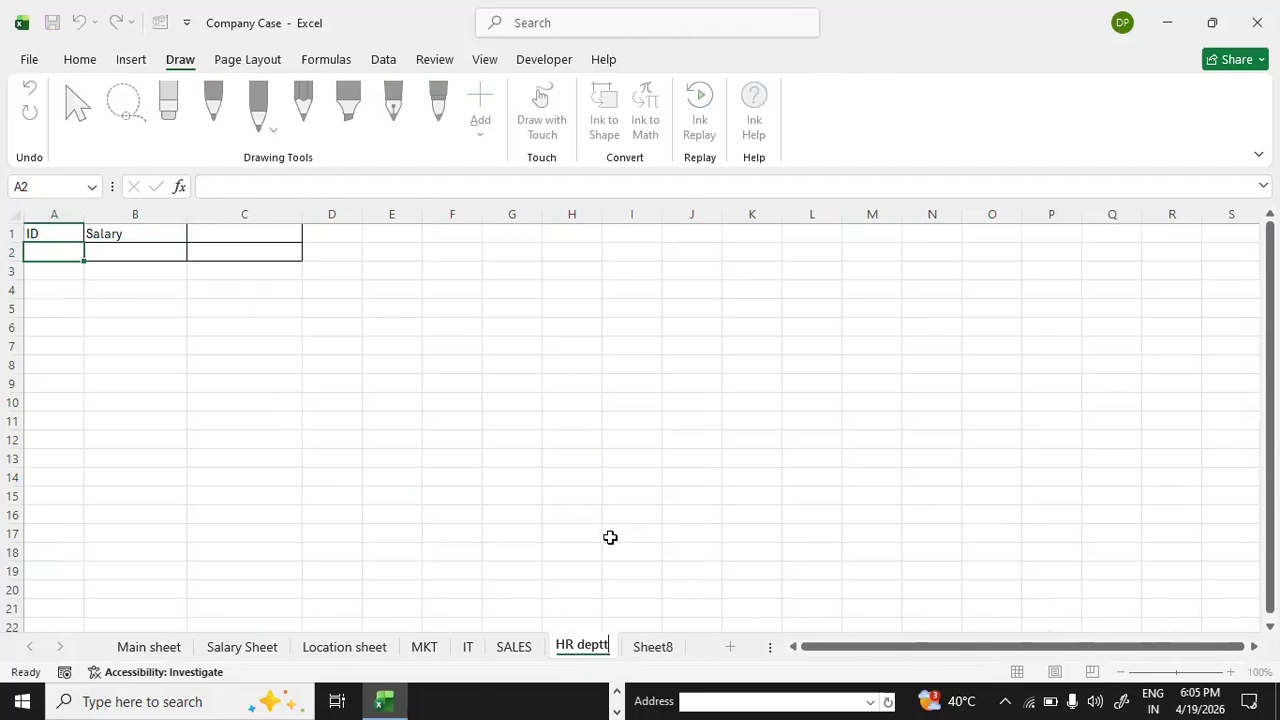
click(610, 537)
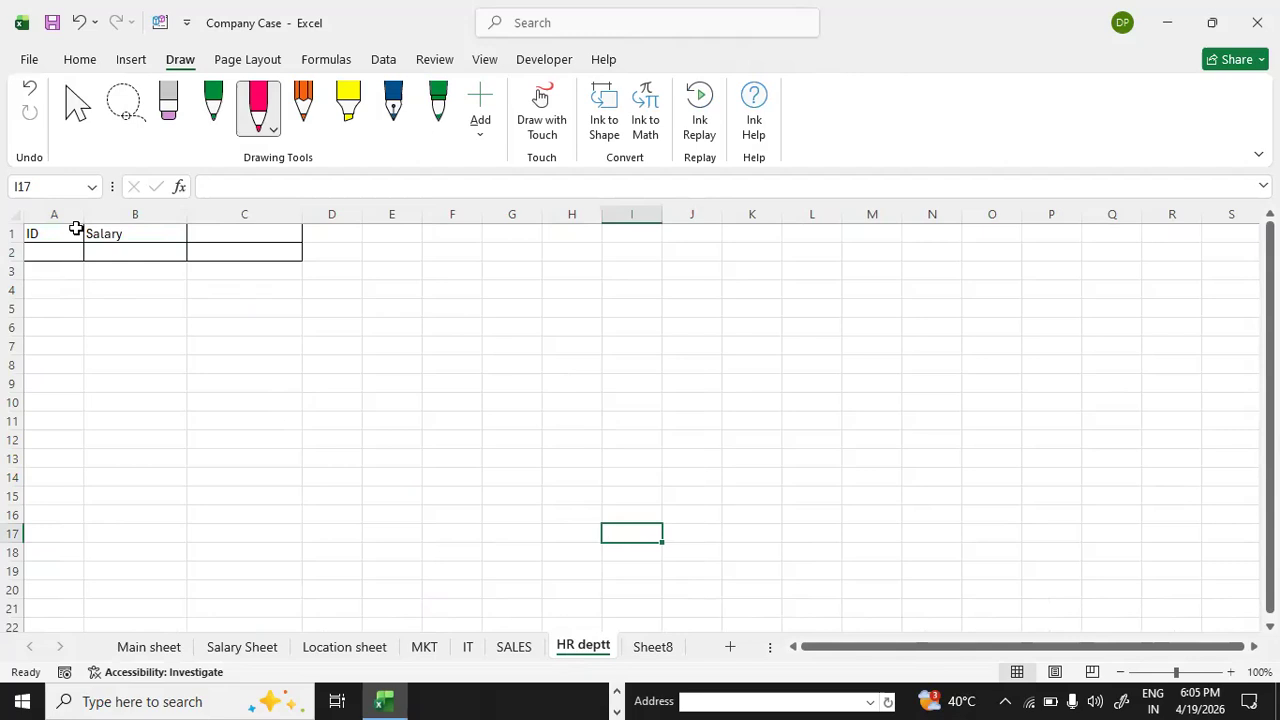
- Begin a formula in the salary cell B2 of the HR deptt sheet
click(53, 251)
click(120, 251)
text(=)
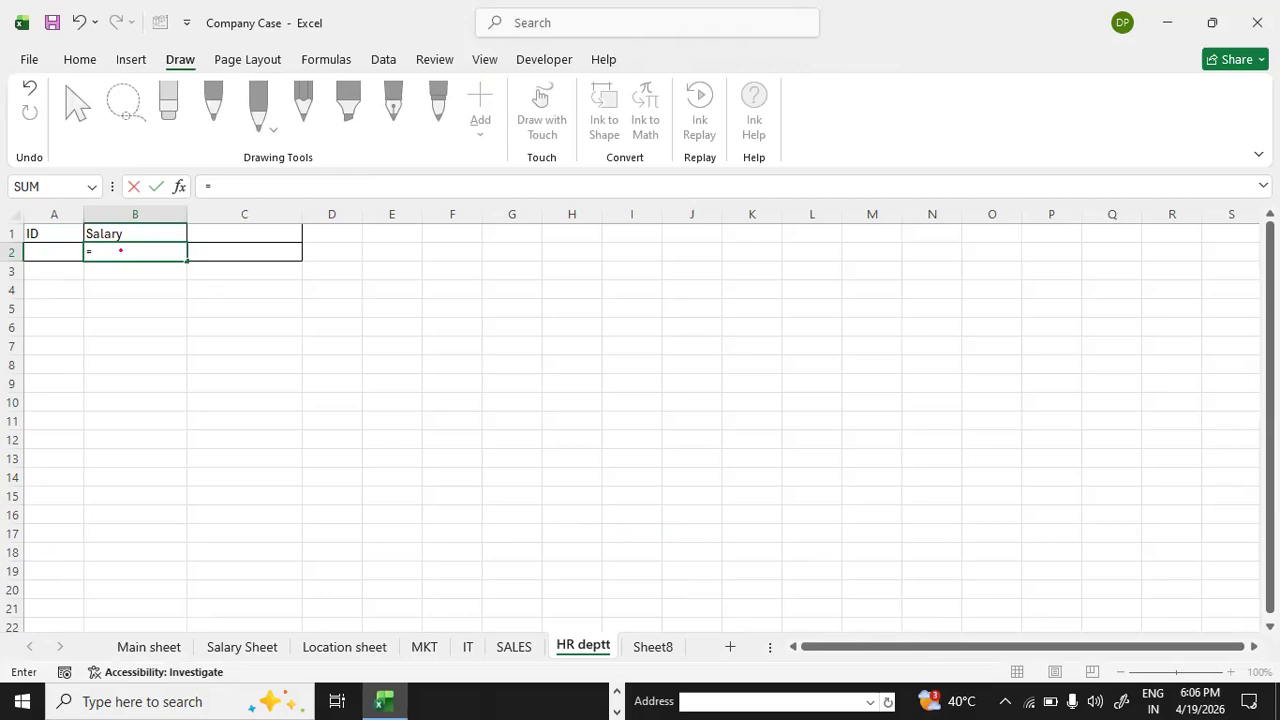
- Handwrite the ink note "value not found" with #N/A beneath it in the empty area beside the table
mouse_move(679, 305)
mouse_down()
mouse_move(687, 330)
mouse_move(836, 290)
mouse_up()
mouse_move(850, 276)
mouse_down()
mouse_move(852, 296)
mouse_move(858, 284)
mouse_up()
mouse_move(910, 256)
mouse_down()
mouse_move(886, 310)
mouse_move(984, 270)
mouse_up()
drag(996, 262, 1004, 236)
mouse_move(760, 370)
mouse_down()
mouse_move(822, 358)
mouse_move(806, 372)
mouse_up()
mouse_move(786, 348)
mouse_down()
mouse_move(776, 398)
mouse_move(876, 338)
mouse_up()
mouse_move(894, 326)
mouse_down()
mouse_move(880, 380)
mouse_move(934, 364)
mouse_move(928, 350)
mouse_up()
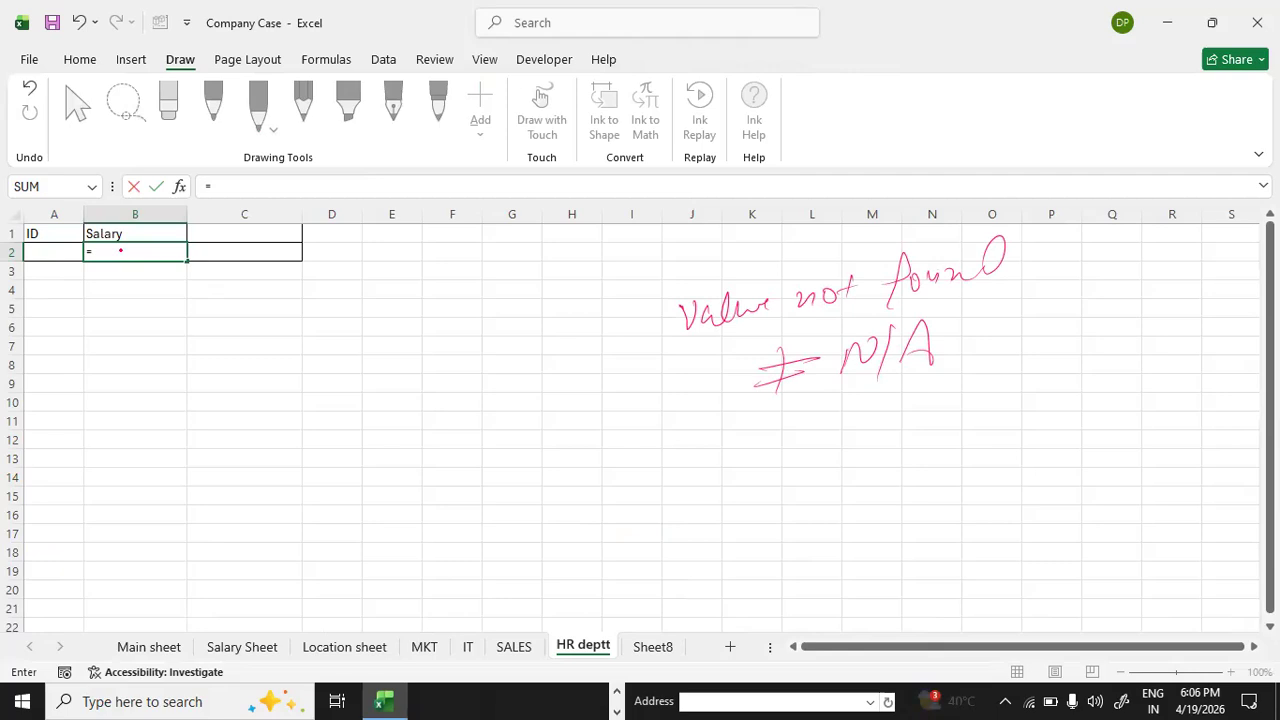
- Handwrite IFError ("NOT Found") in ink below the #N/A note and underline NOT Found
drag(610, 448, 610, 486)
mouse_move(618, 452)
mouse_down()
mouse_move(640, 444)
mouse_move(644, 464)
mouse_up()
mouse_move(646, 446)
mouse_down()
mouse_move(660, 442)
mouse_move(648, 472)
mouse_up()
drag(650, 476, 712, 452)
mouse_move(722, 450)
mouse_down()
mouse_move(734, 458)
mouse_move(754, 436)
mouse_move(768, 462)
mouse_up()
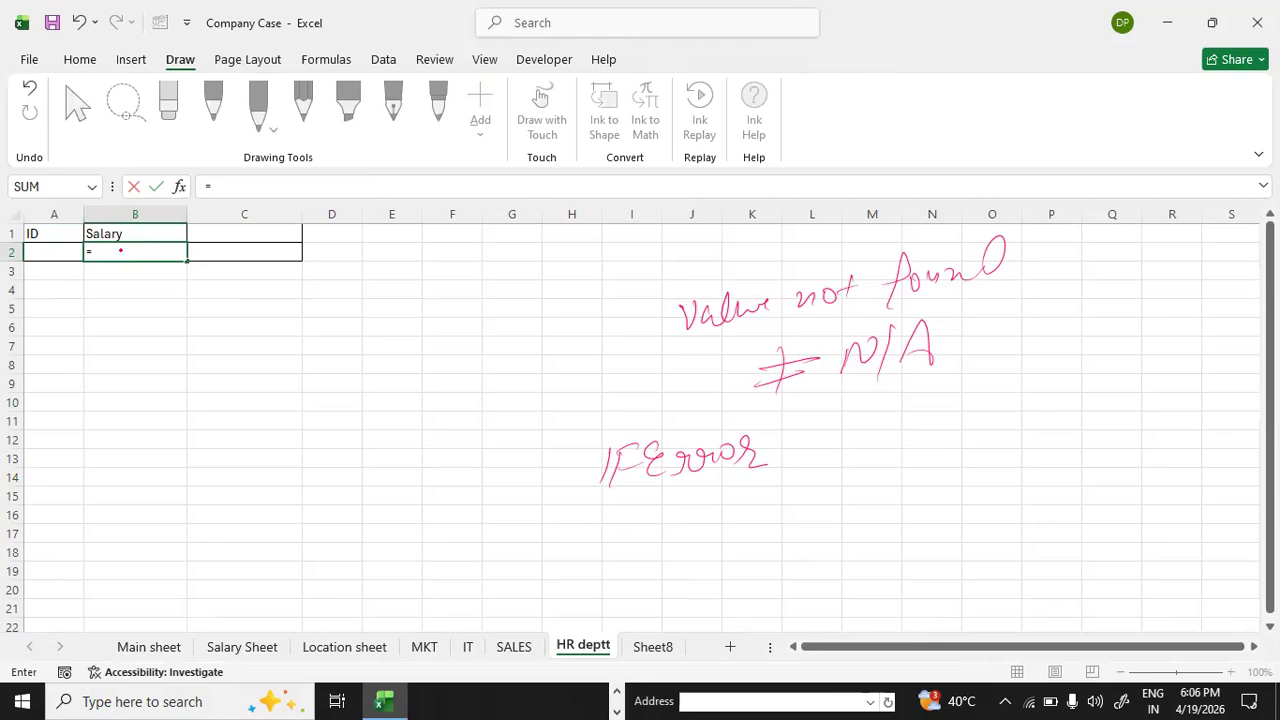
mouse_move(829, 433)
mouse_down()
mouse_move(816, 485)
mouse_move(840, 445)
mouse_up()
mouse_move(870, 458)
mouse_down()
mouse_move(918, 432)
mouse_move(945, 452)
mouse_up()
mouse_move(903, 421)
mouse_down()
mouse_move(952, 409)
mouse_move(988, 444)
mouse_move(1032, 398)
mouse_up()
drag(1003, 425, 1020, 420)
mouse_move(1031, 417)
mouse_down()
mouse_move(1026, 432)
mouse_move(1040, 418)
mouse_up()
mouse_move(1042, 418)
mouse_down()
mouse_move(1069, 427)
mouse_move(1102, 397)
mouse_move(1121, 410)
mouse_up()
mouse_move(1128, 396)
mouse_down()
mouse_move(1121, 456)
mouse_move(920, 484)
mouse_up()
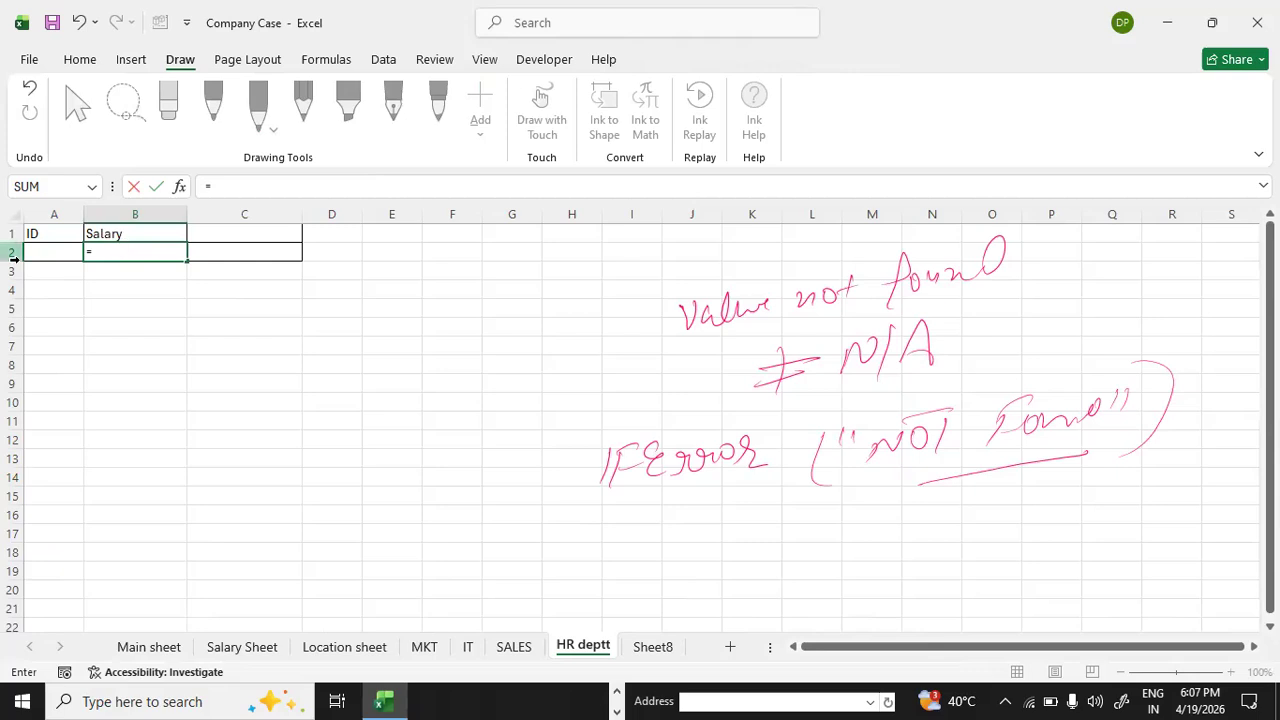
- Nest a VLOOKUP inside IFERROR in the B2 formula, with A2 as the lookup value
text(i)
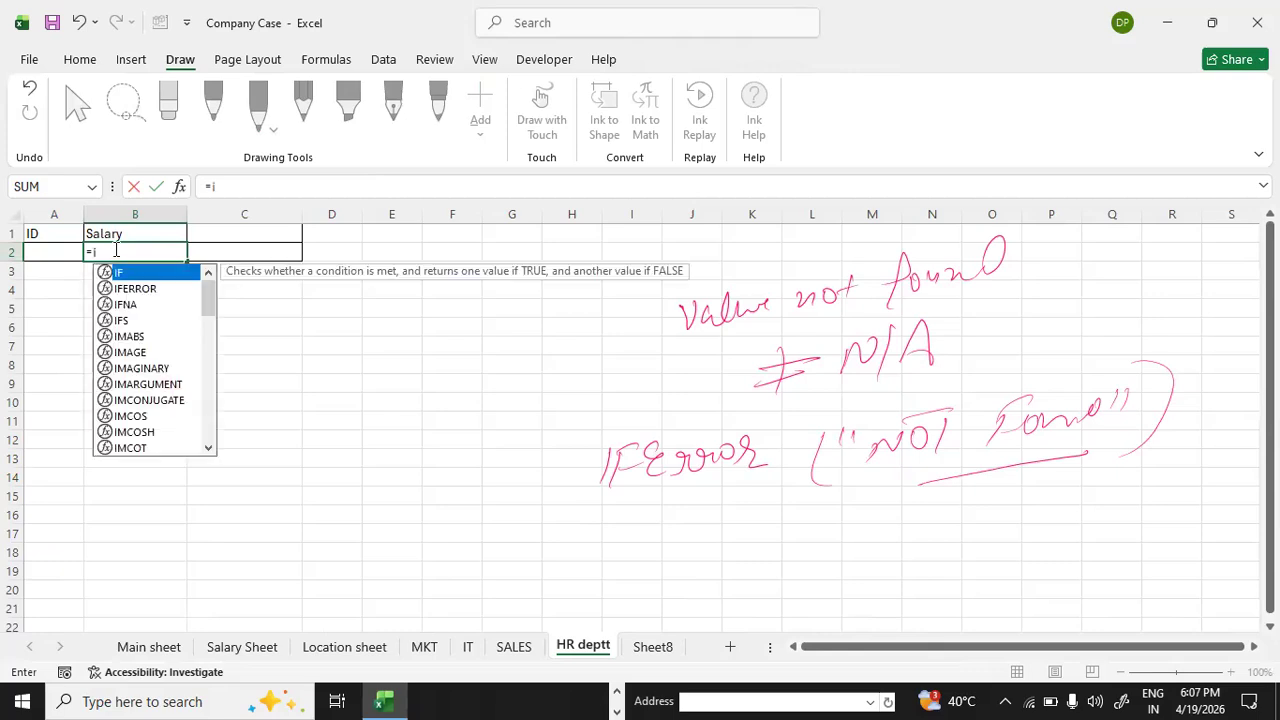
text(ferr)
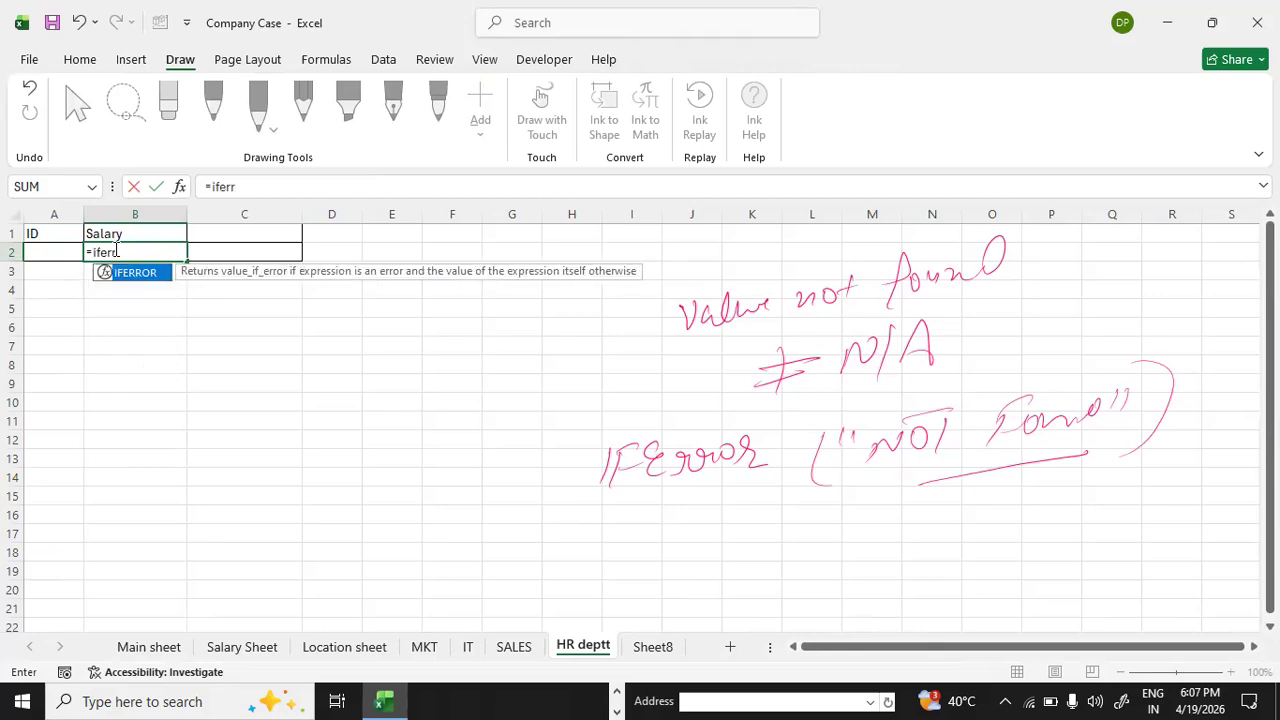
text(o)
double_click(133, 271)
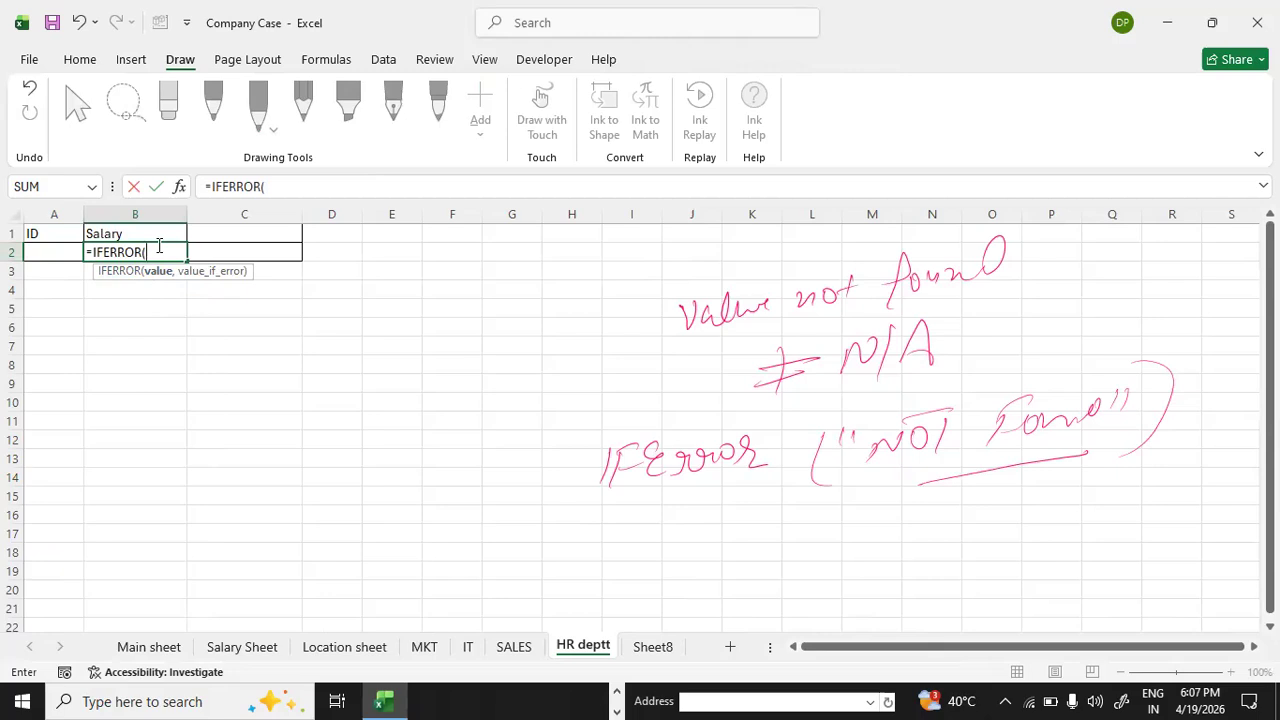
text(vlookup)
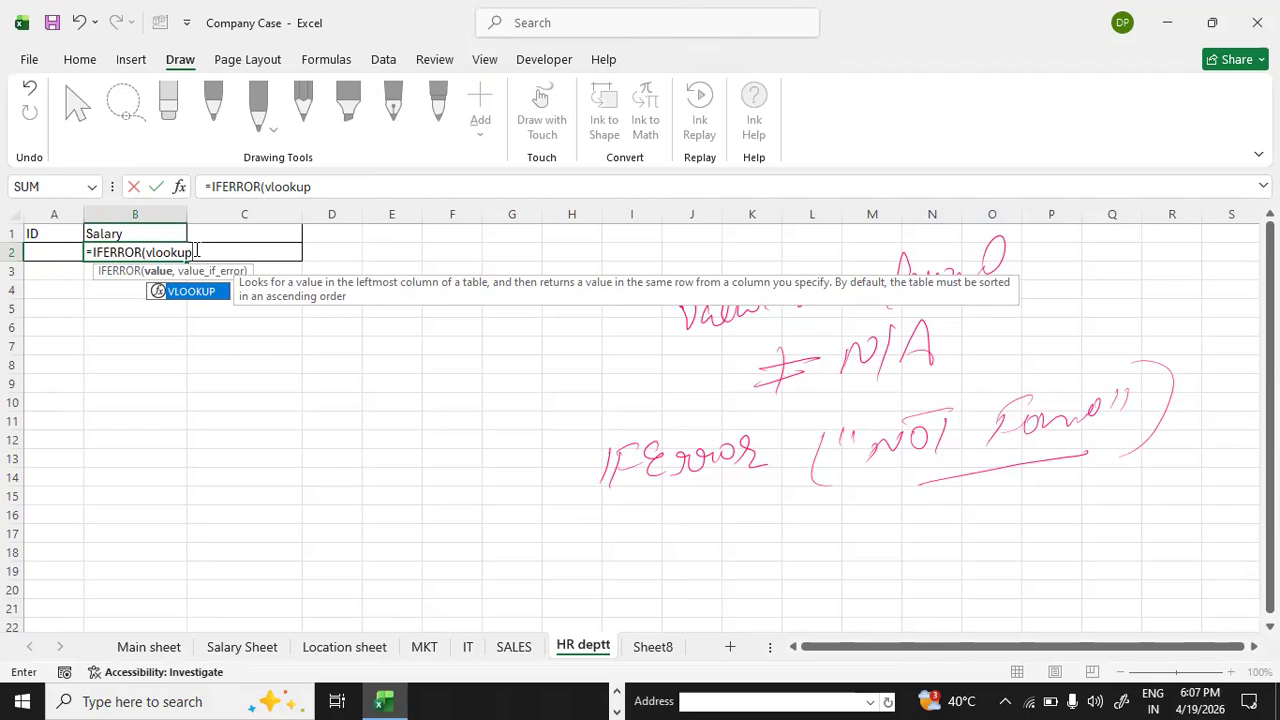
text(()
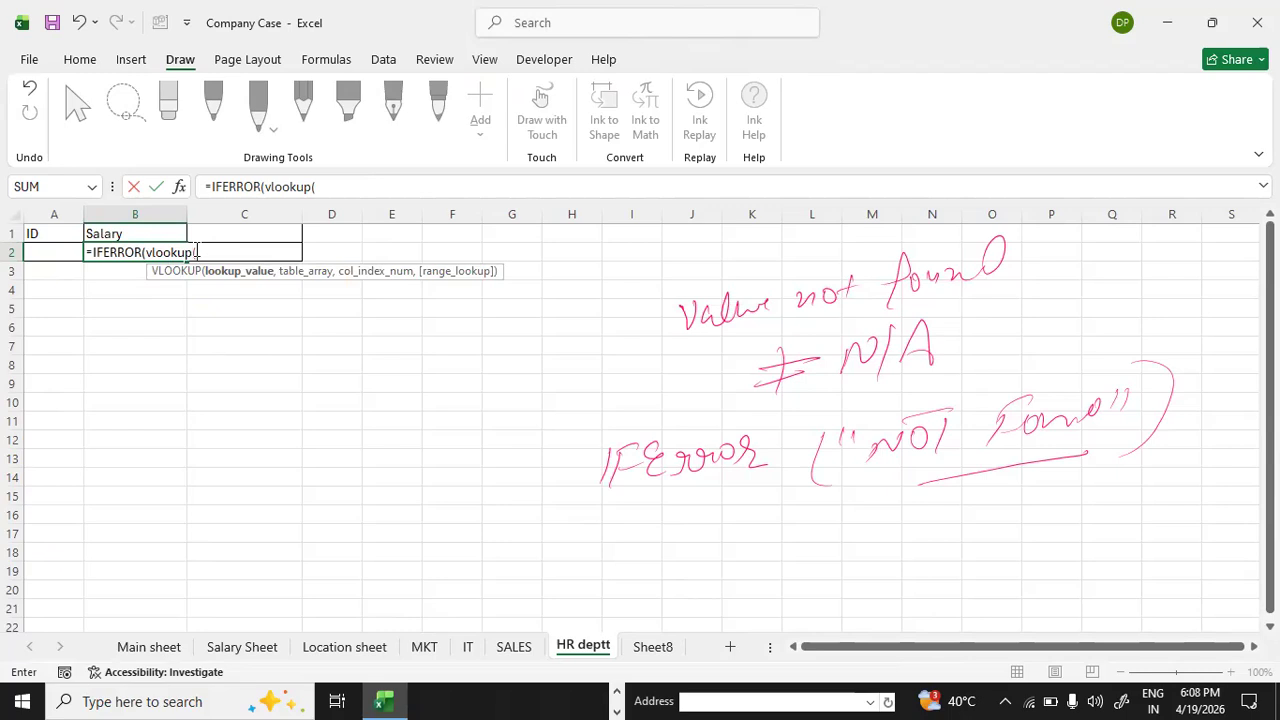
click(54, 250)
text(,)
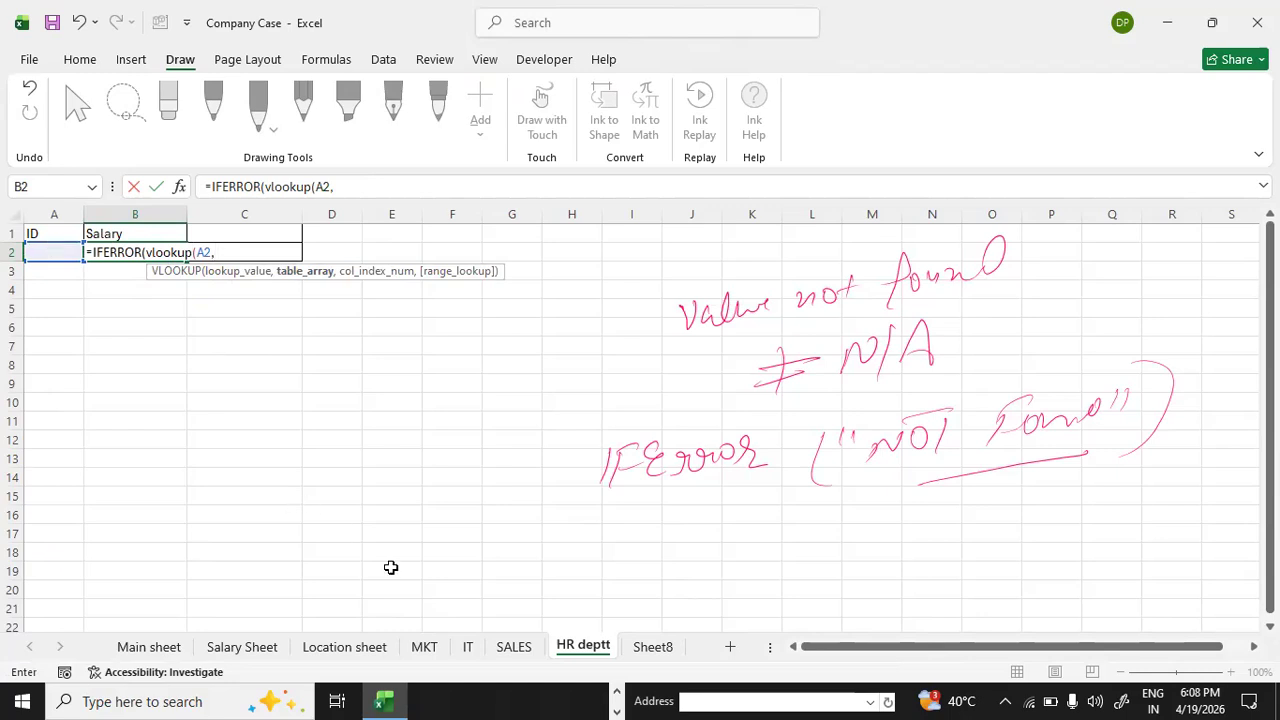
- Complete the VLOOKUP with table array MKT!A2:C20, column index 3 and range lookup 0
click(425, 648)
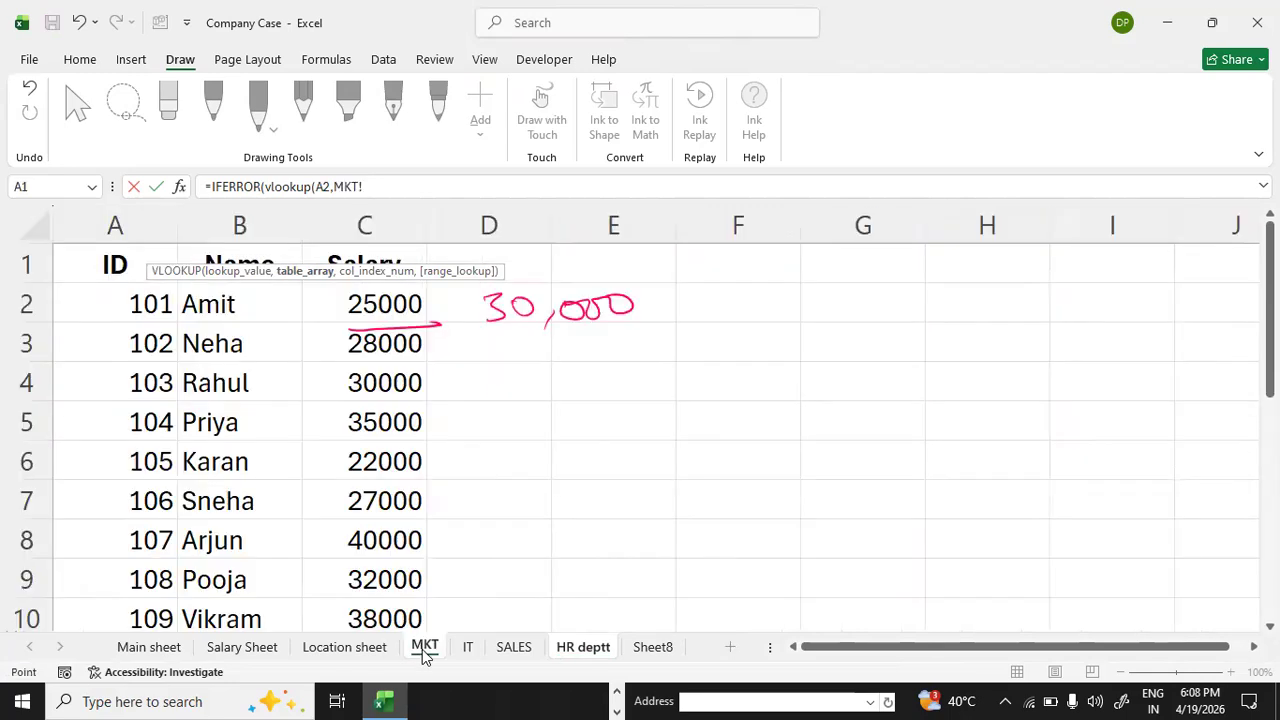
click(102, 302)
drag(102, 302, 390, 535)
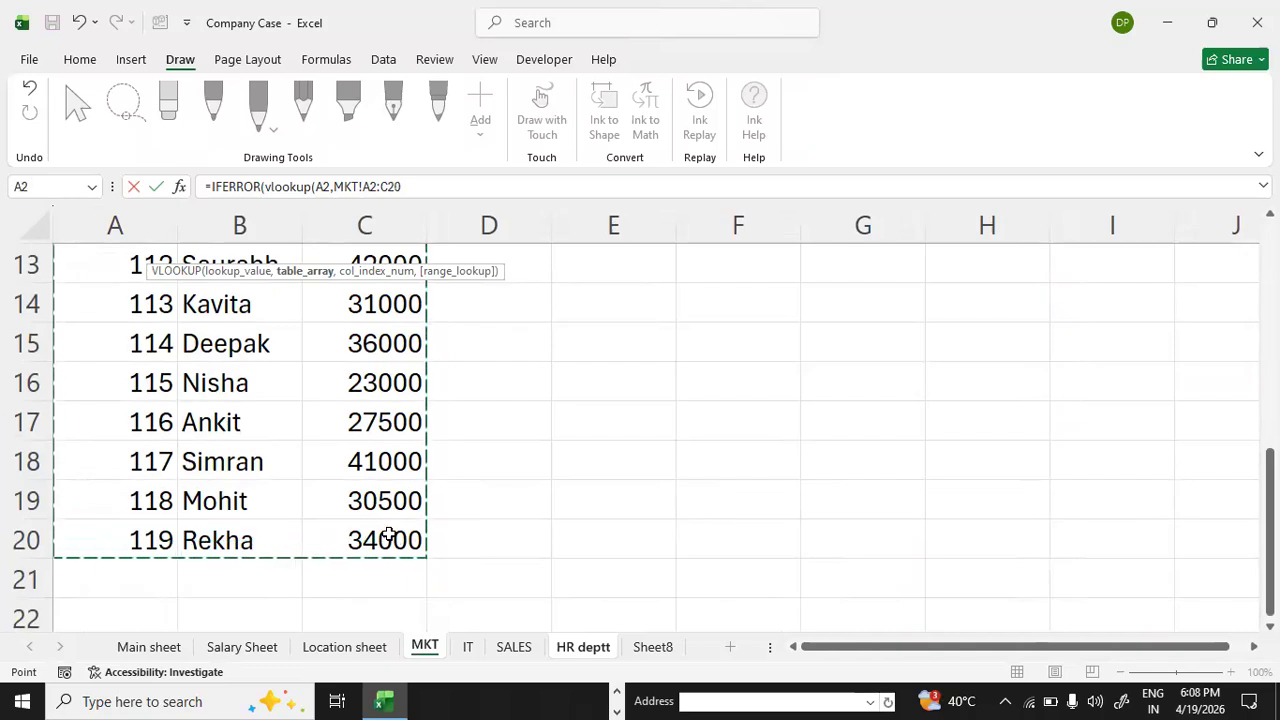
click(415, 188)
text(,)
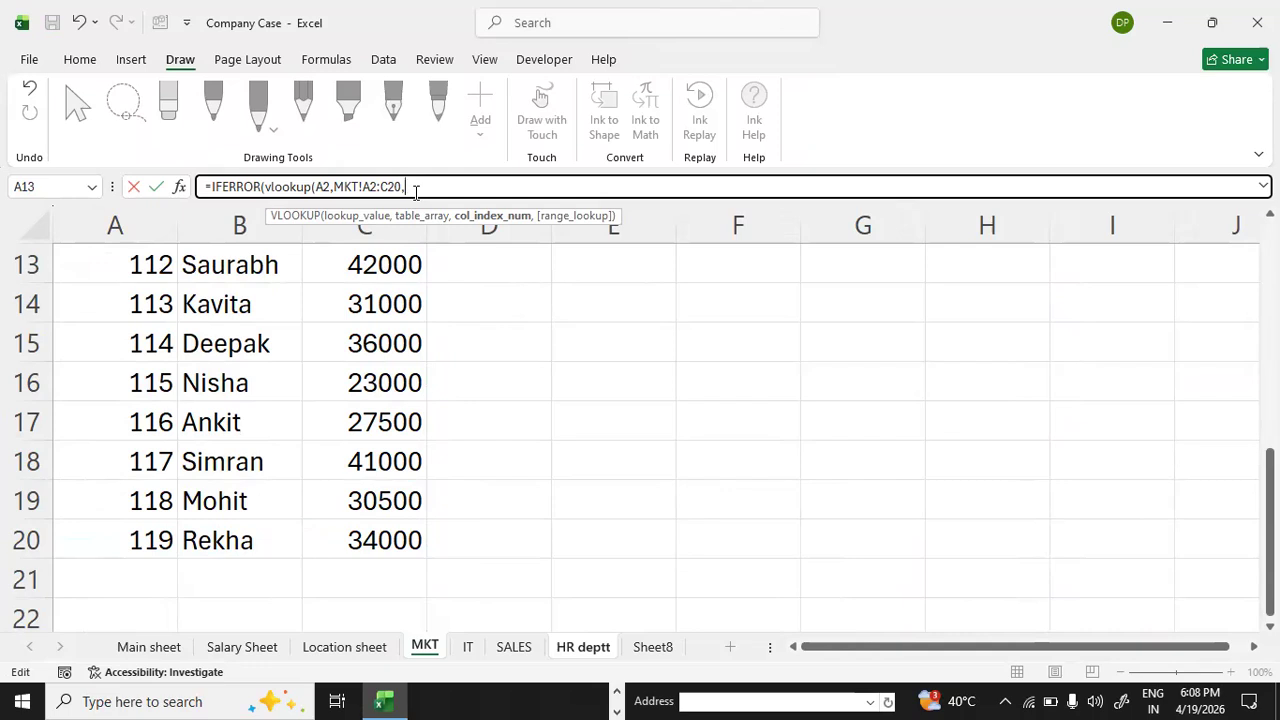
text(3,0)
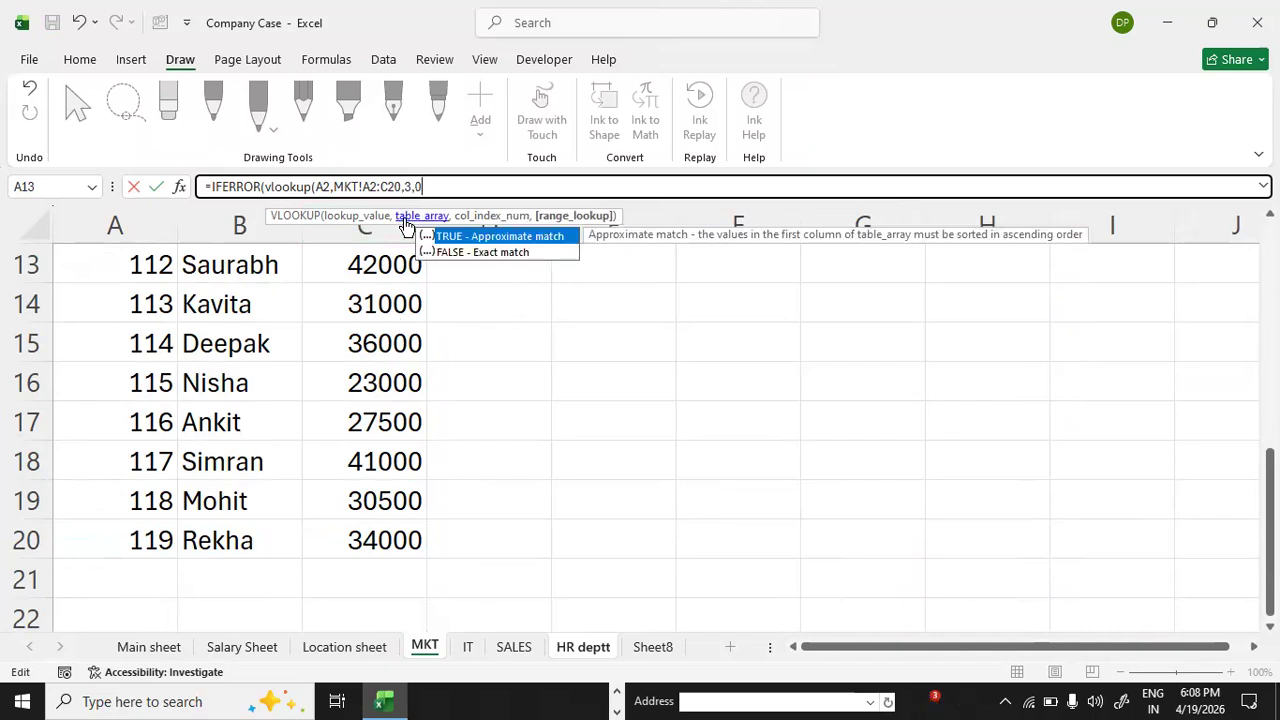
text()))
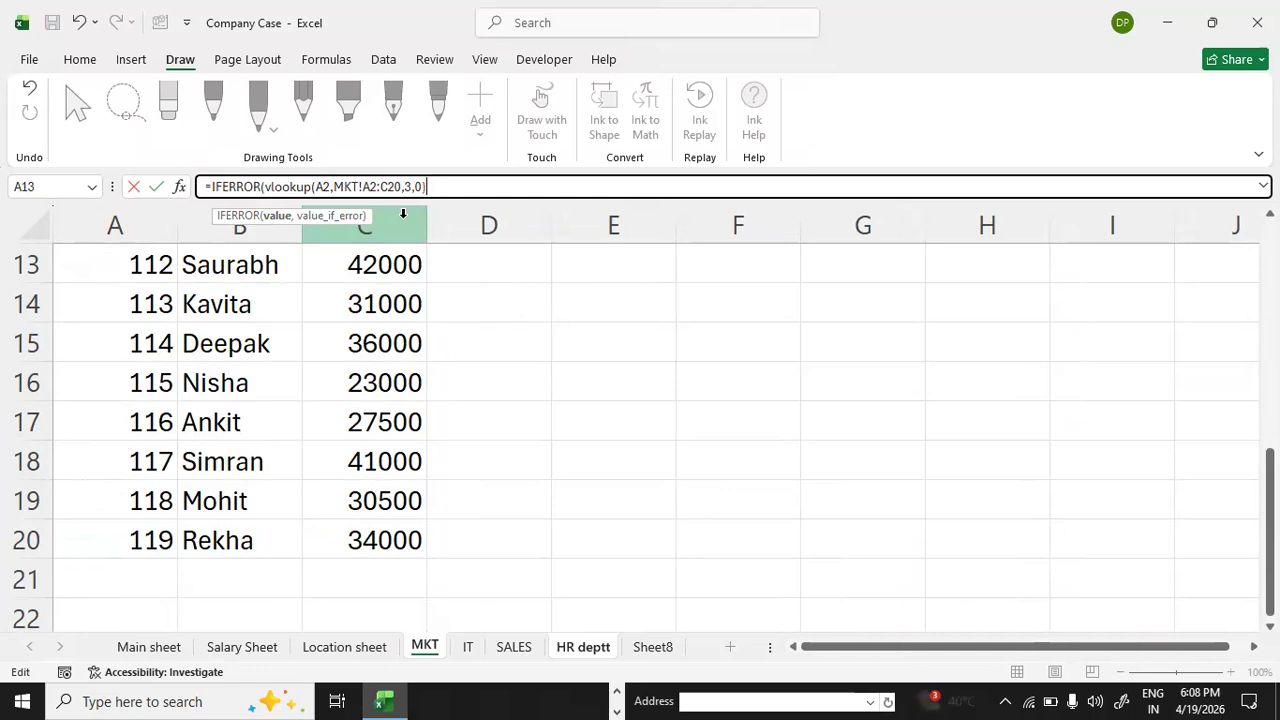
- Add a second IFERROR as the fallback value, containing a VLOOKUP with A2 as the lookup value
text(,)
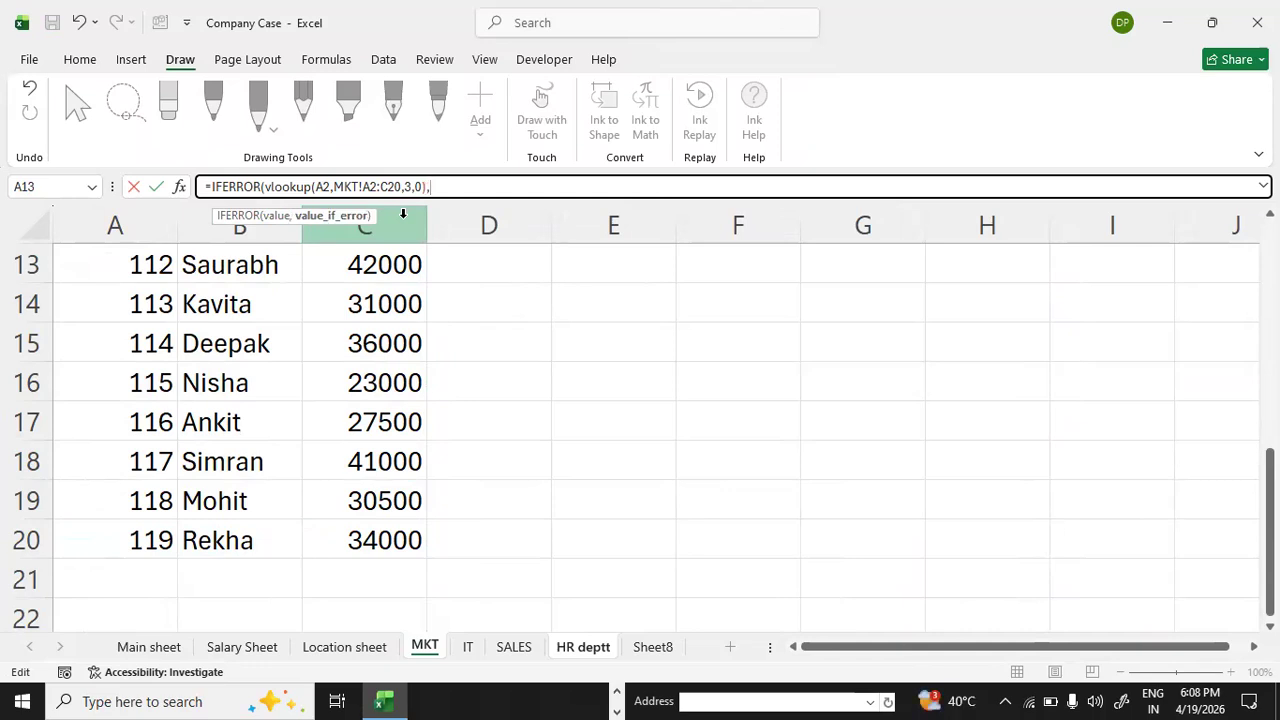
text(i)
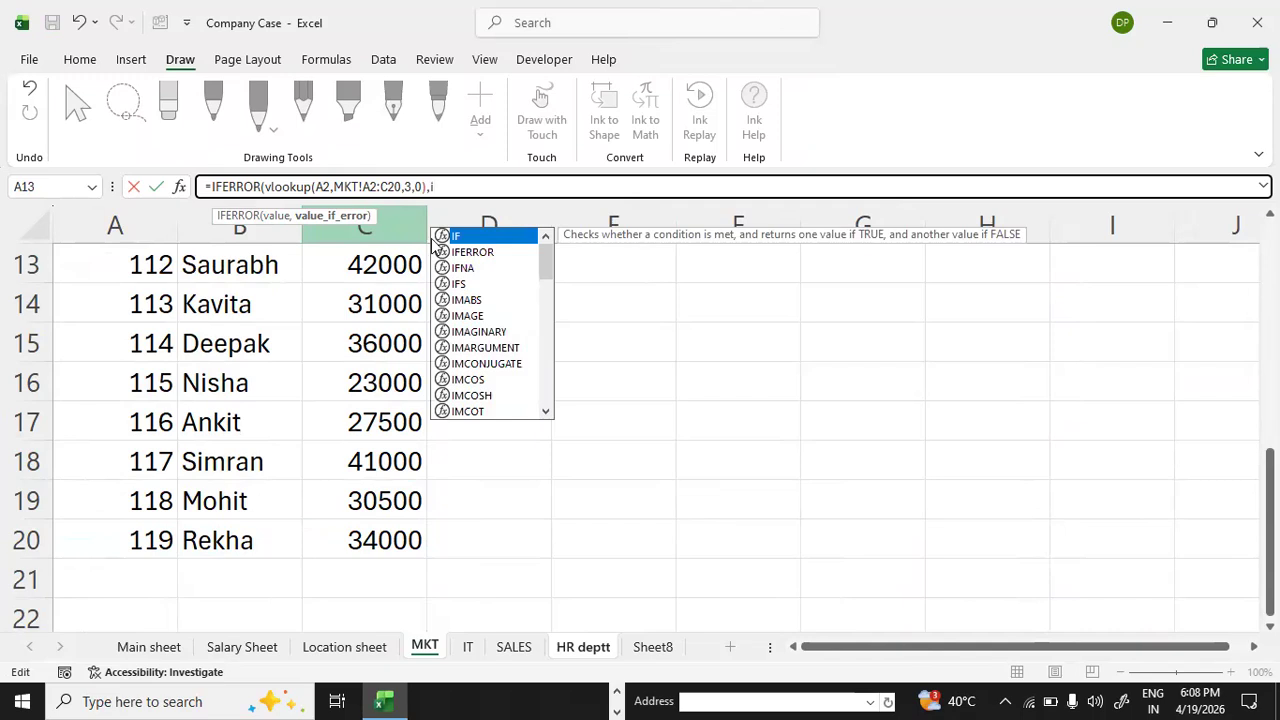
click(480, 252)
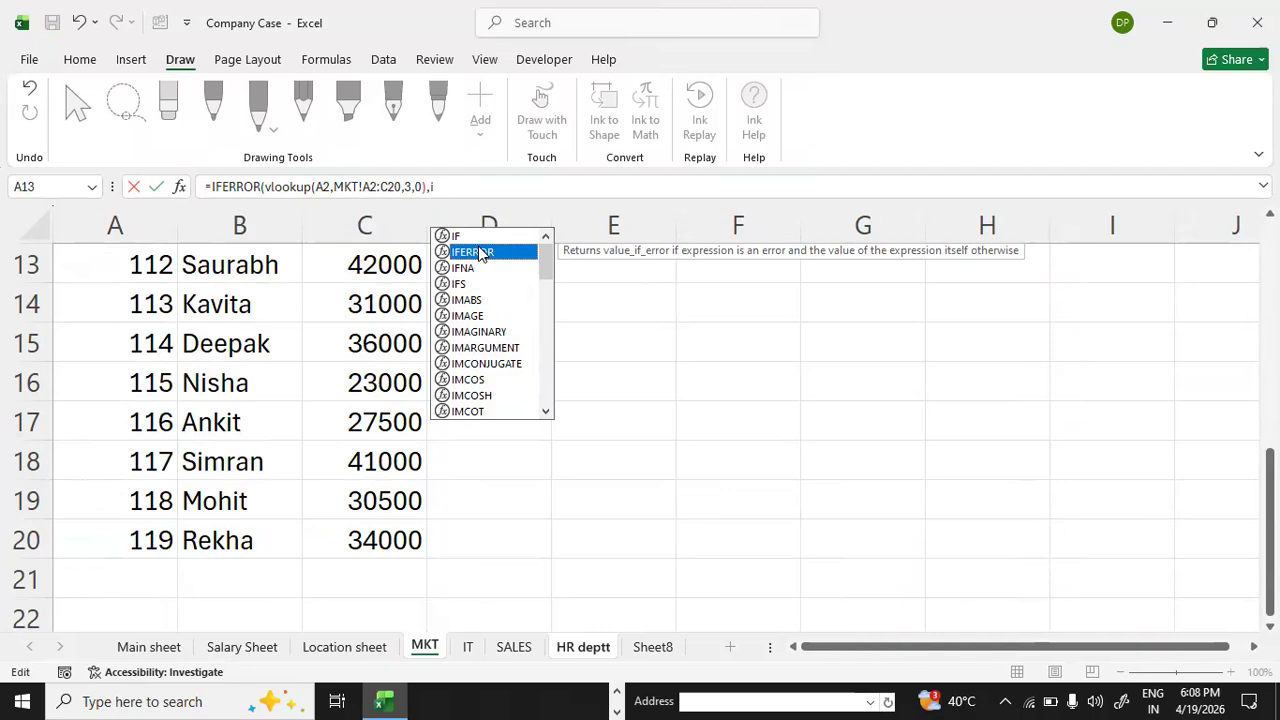
double_click(478, 253)
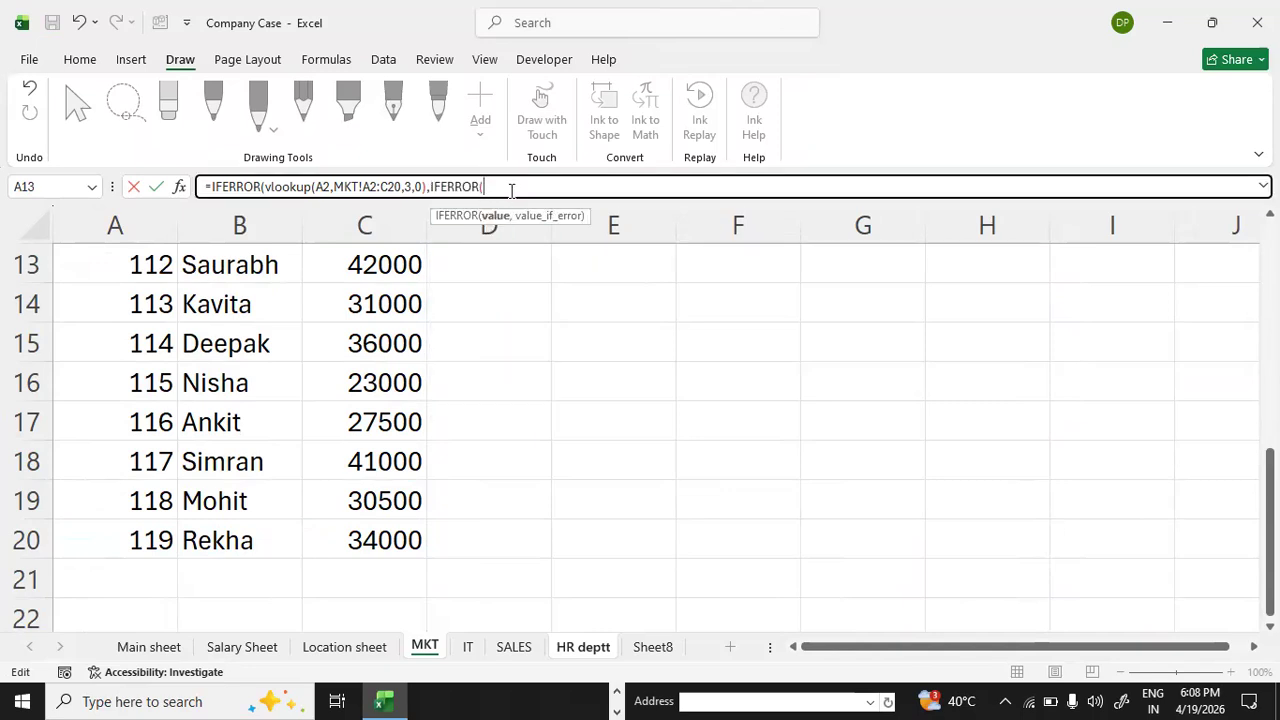
text(vlooku)
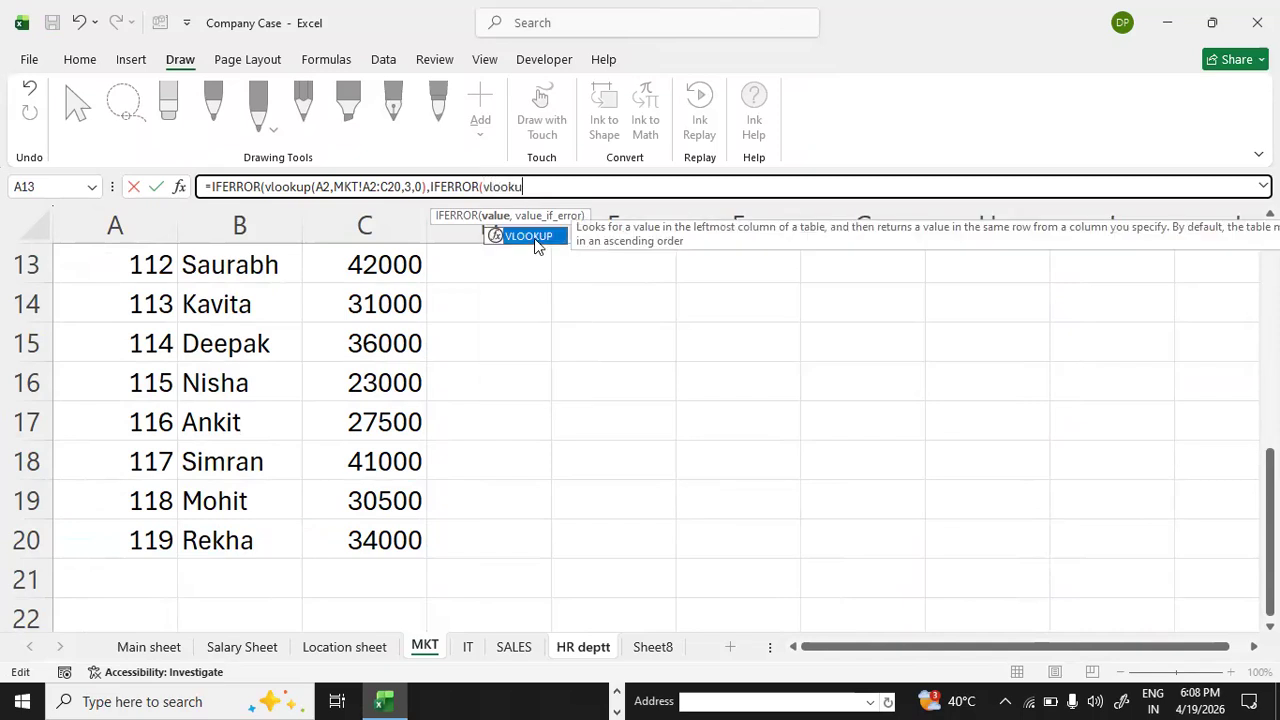
double_click(534, 236)
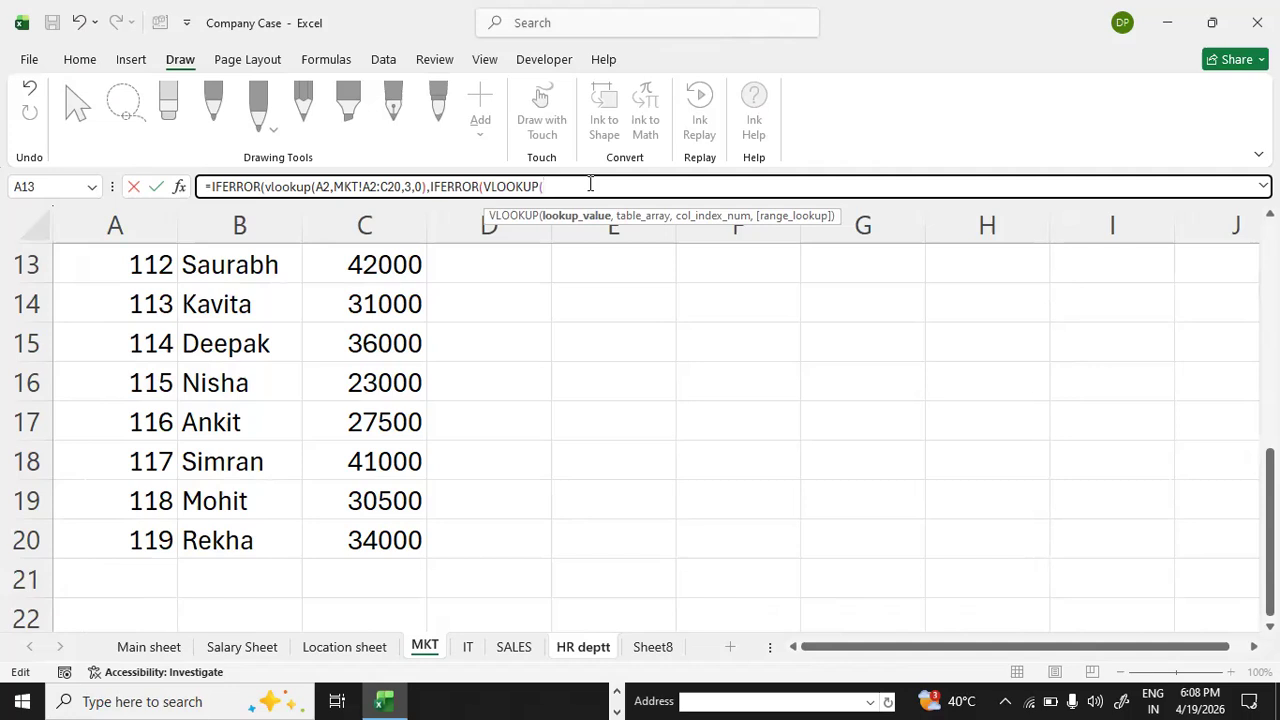
text(A2,)
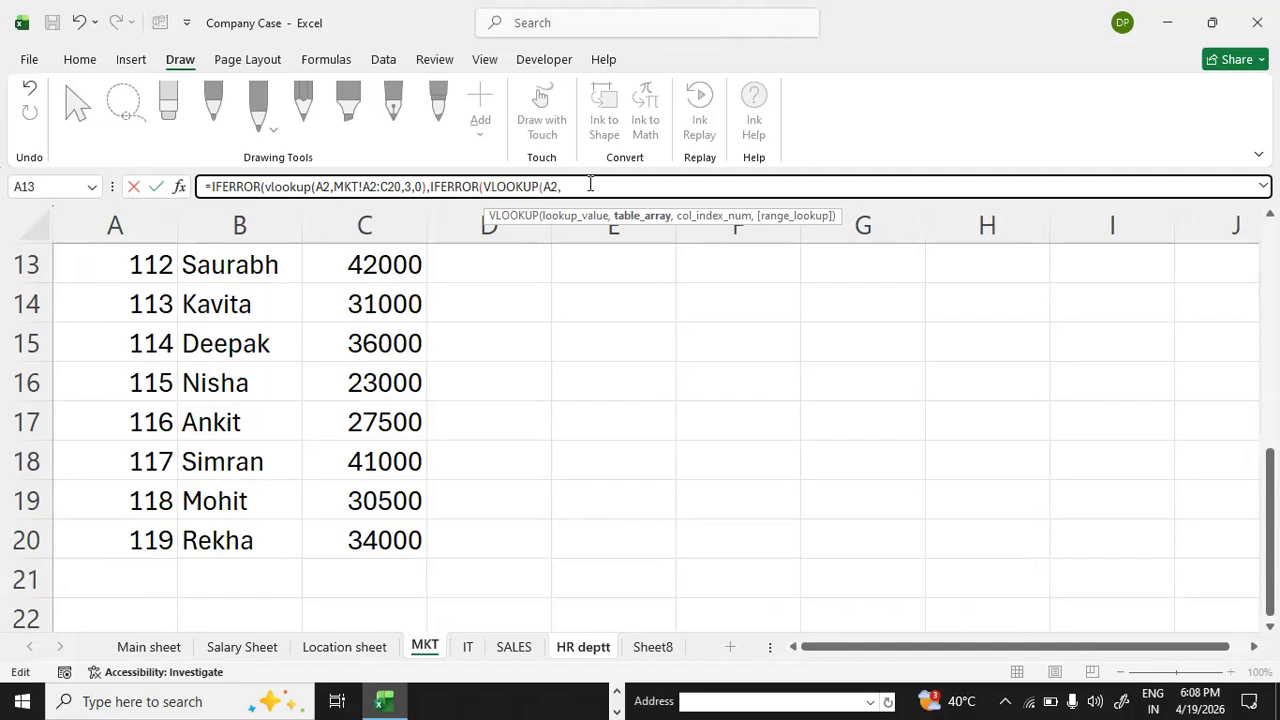
- Complete the second VLOOKUP with table array IT!A2:C18, column index 3 and range lookup 0
click(467, 648)
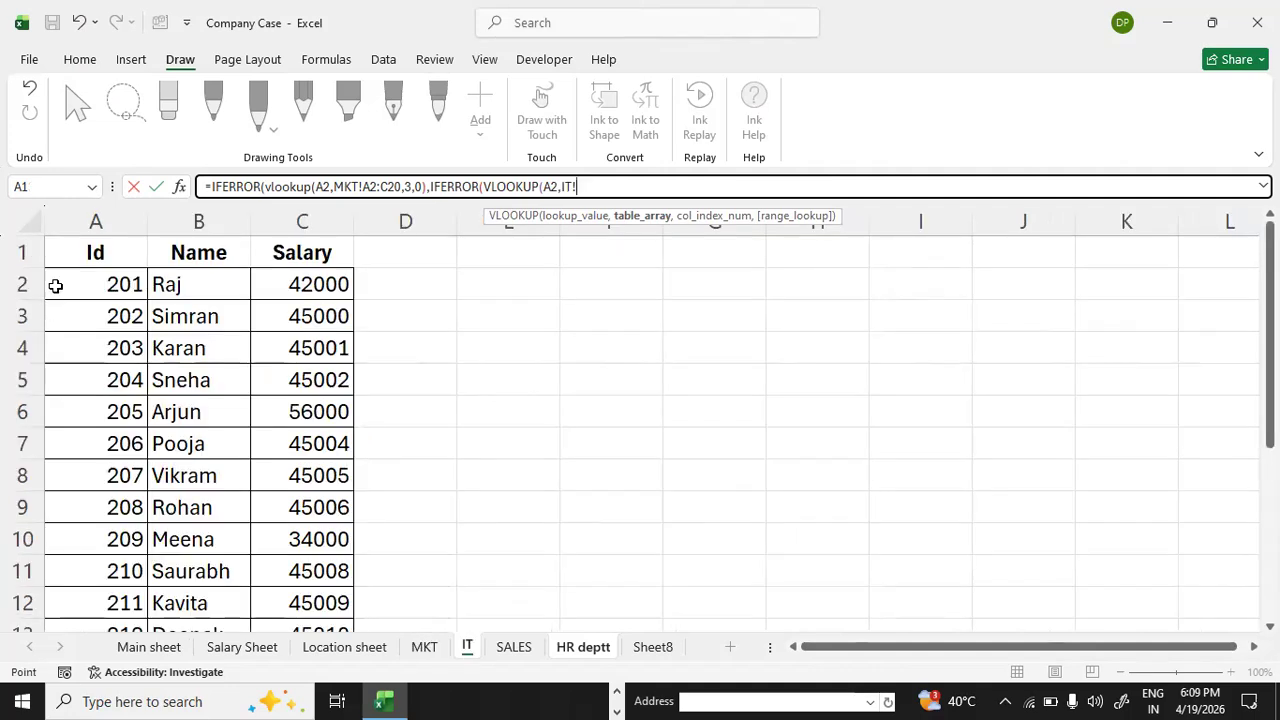
drag(98, 283, 309, 562)
text(,)
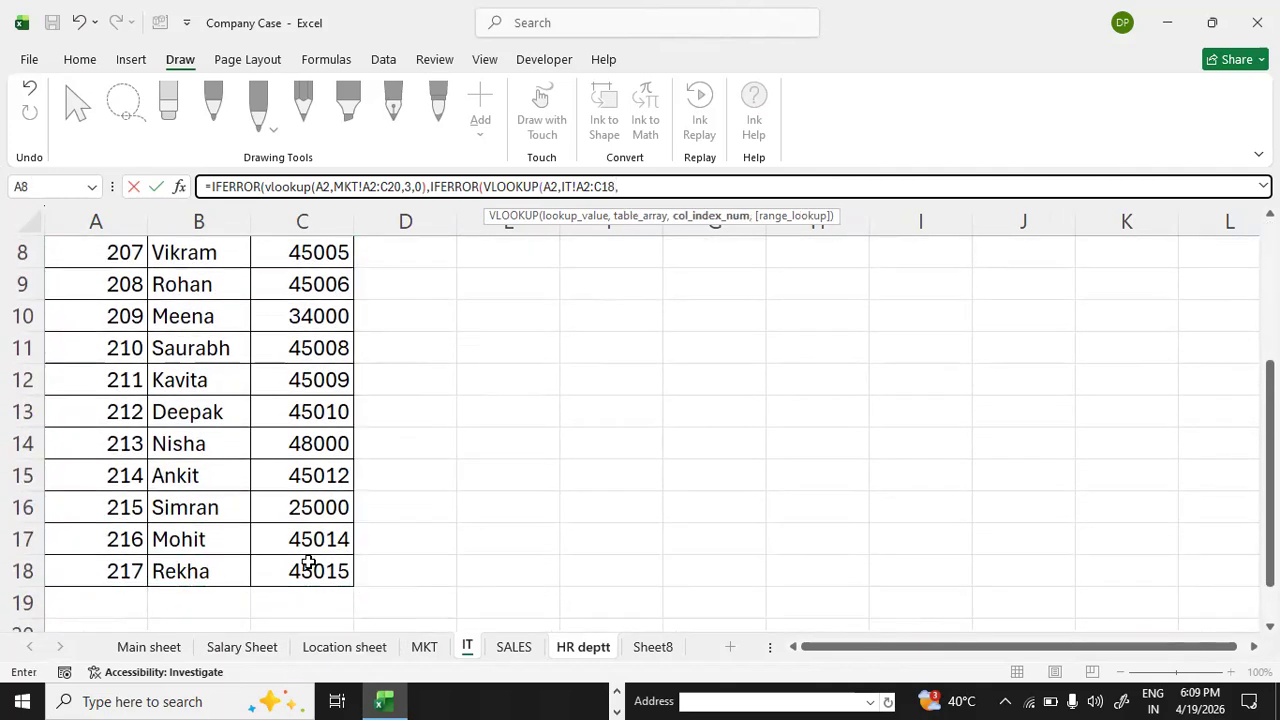
text(3,0)
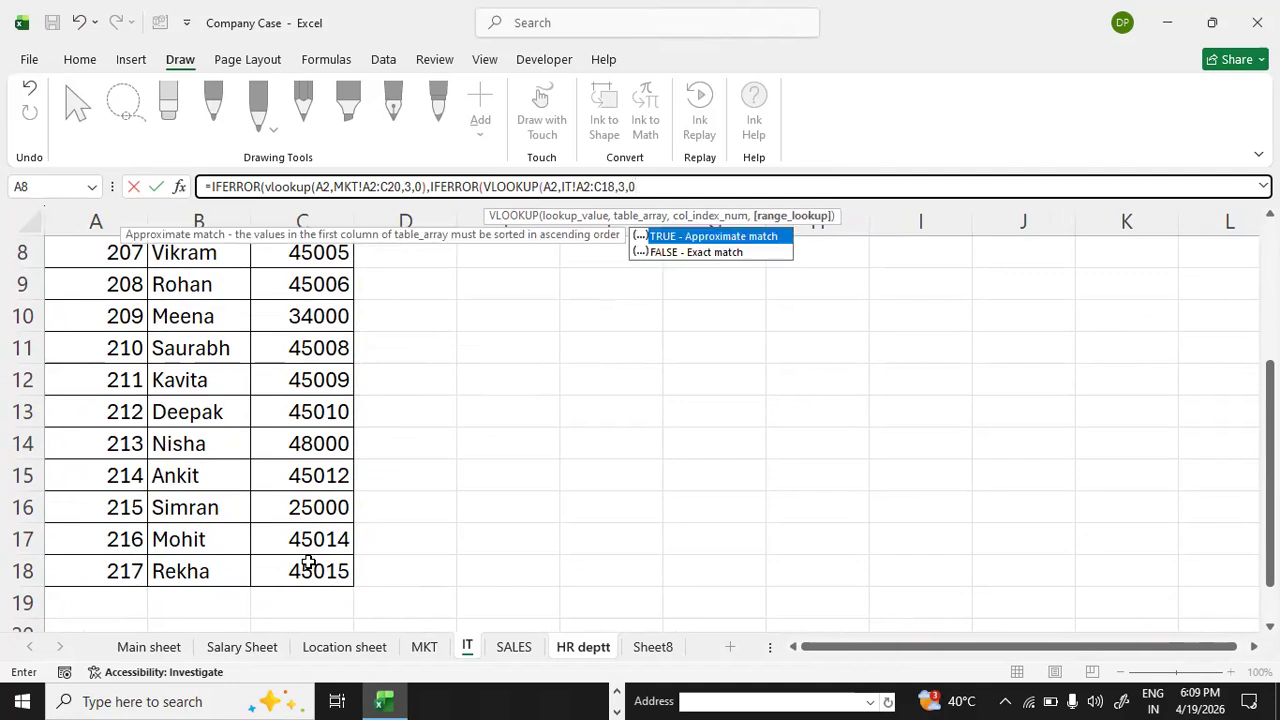
text(),)
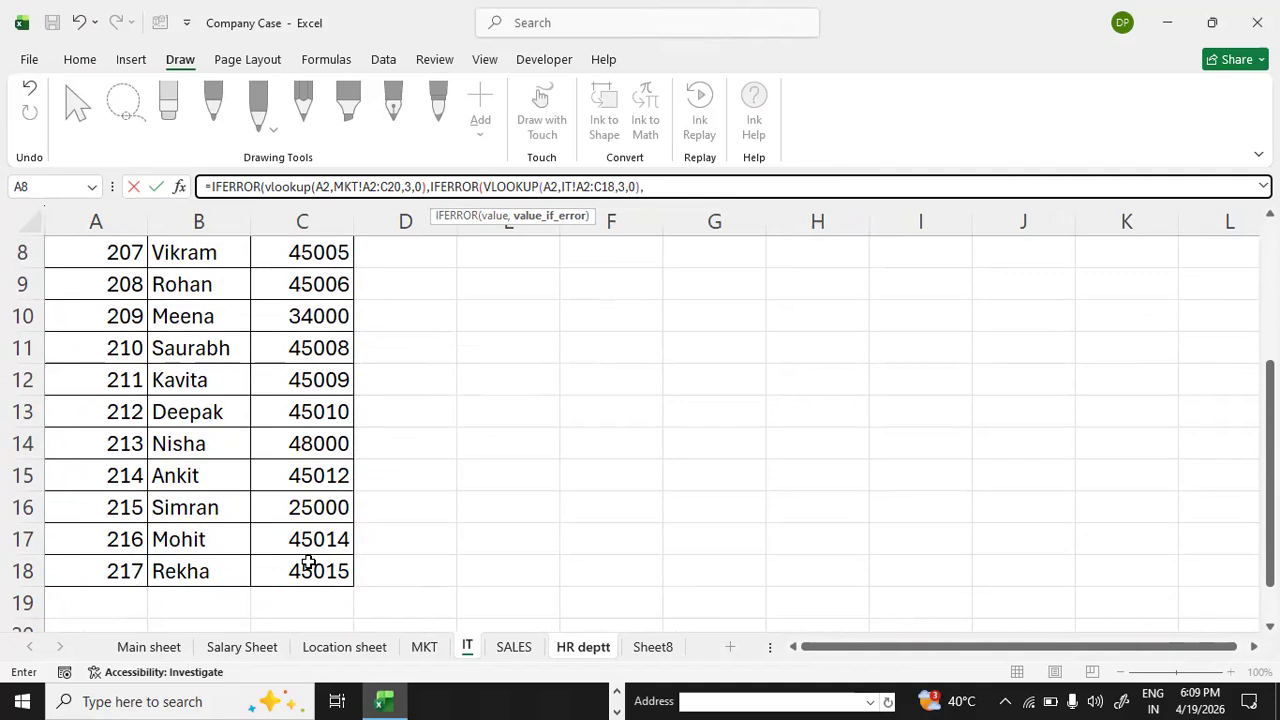
- Nest a third IFERROR as the second one's fallback, containing a VLOOKUP with A2 as the lookup value
text(IF)
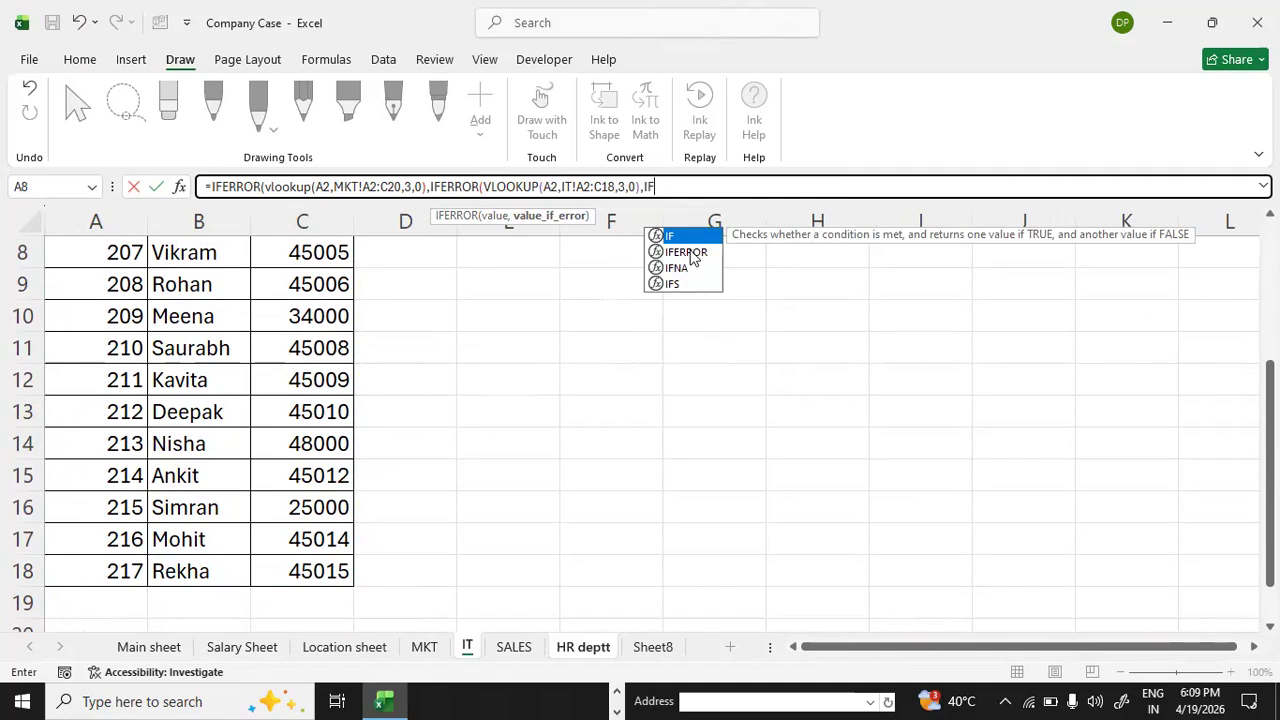
double_click(688, 252)
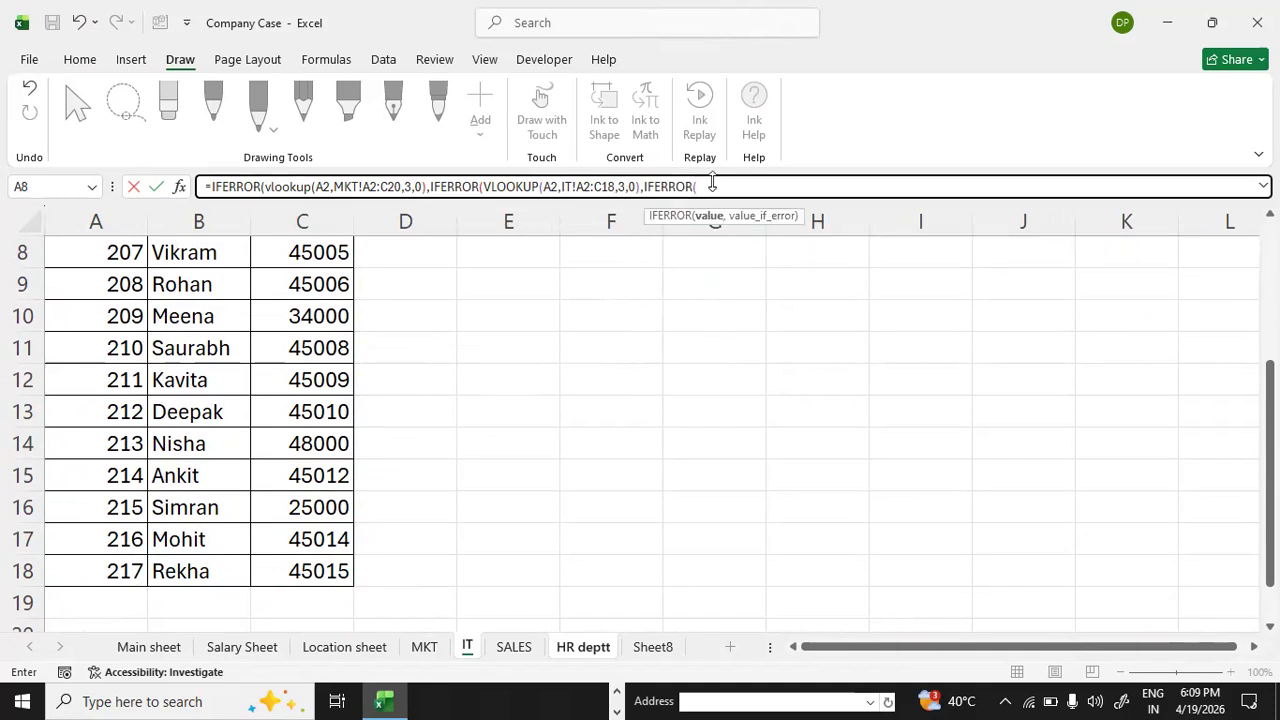
text(VLOOKUP)
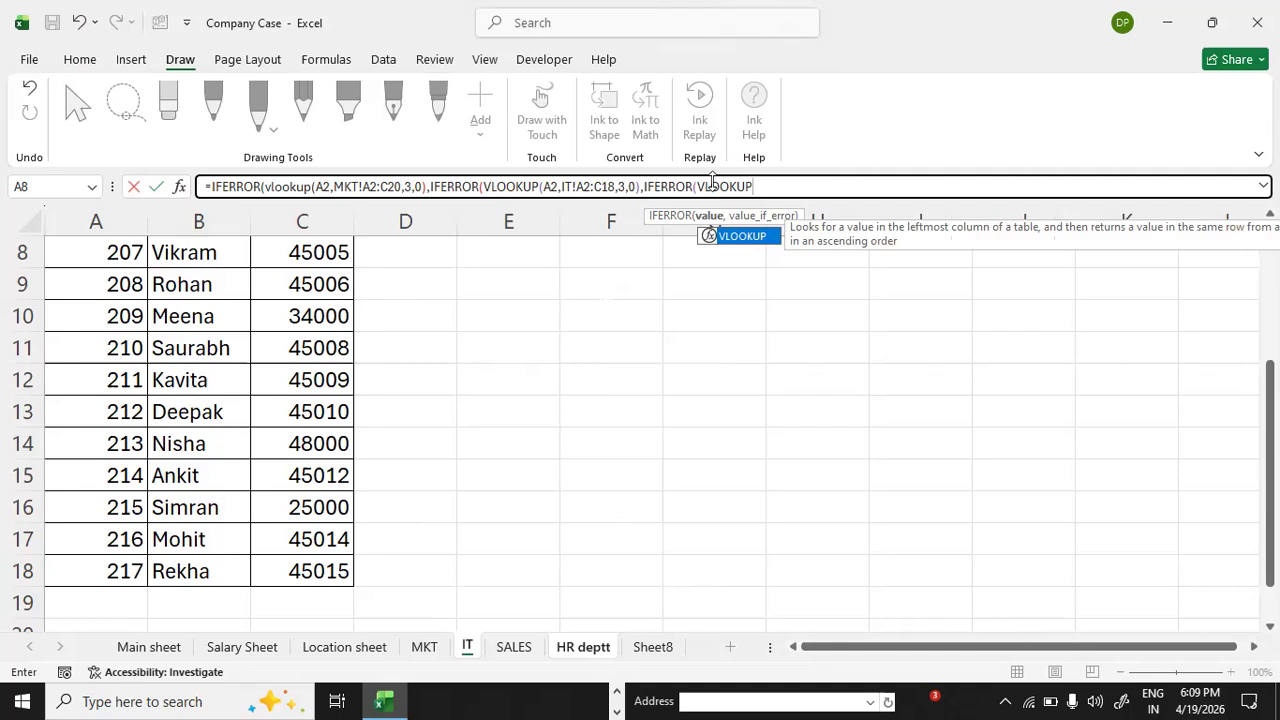
text((A)
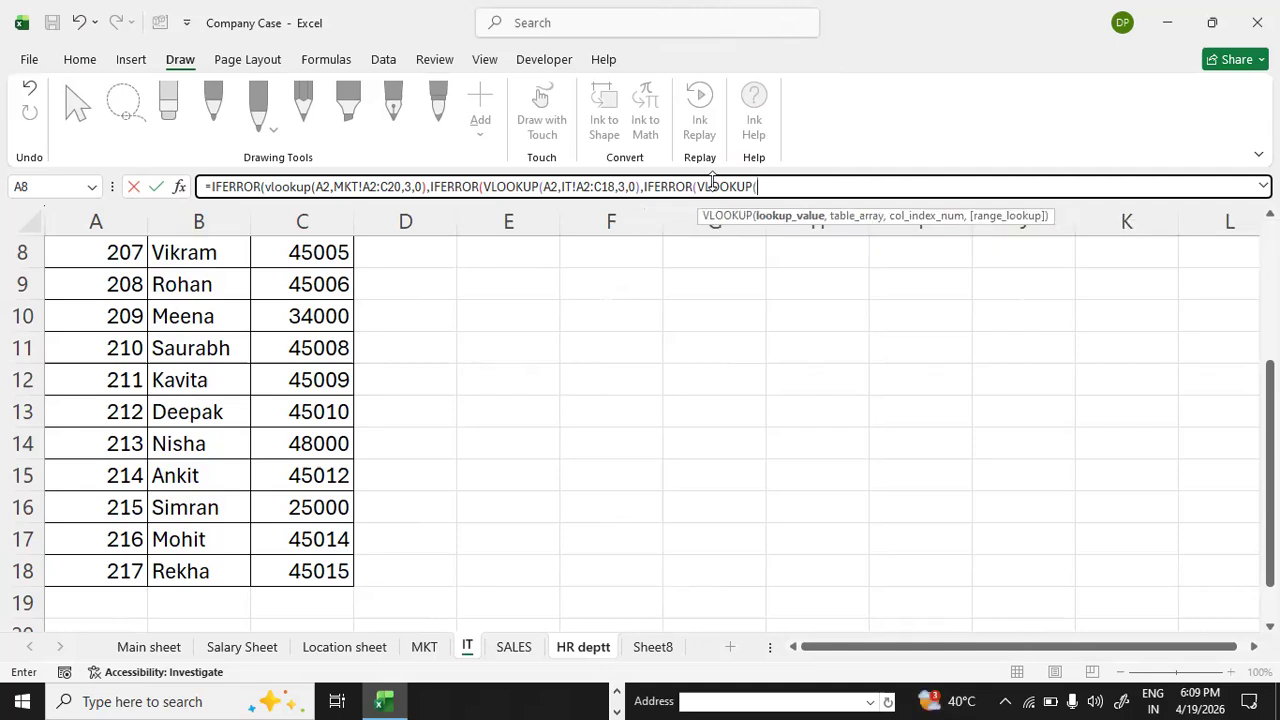
text(2,)
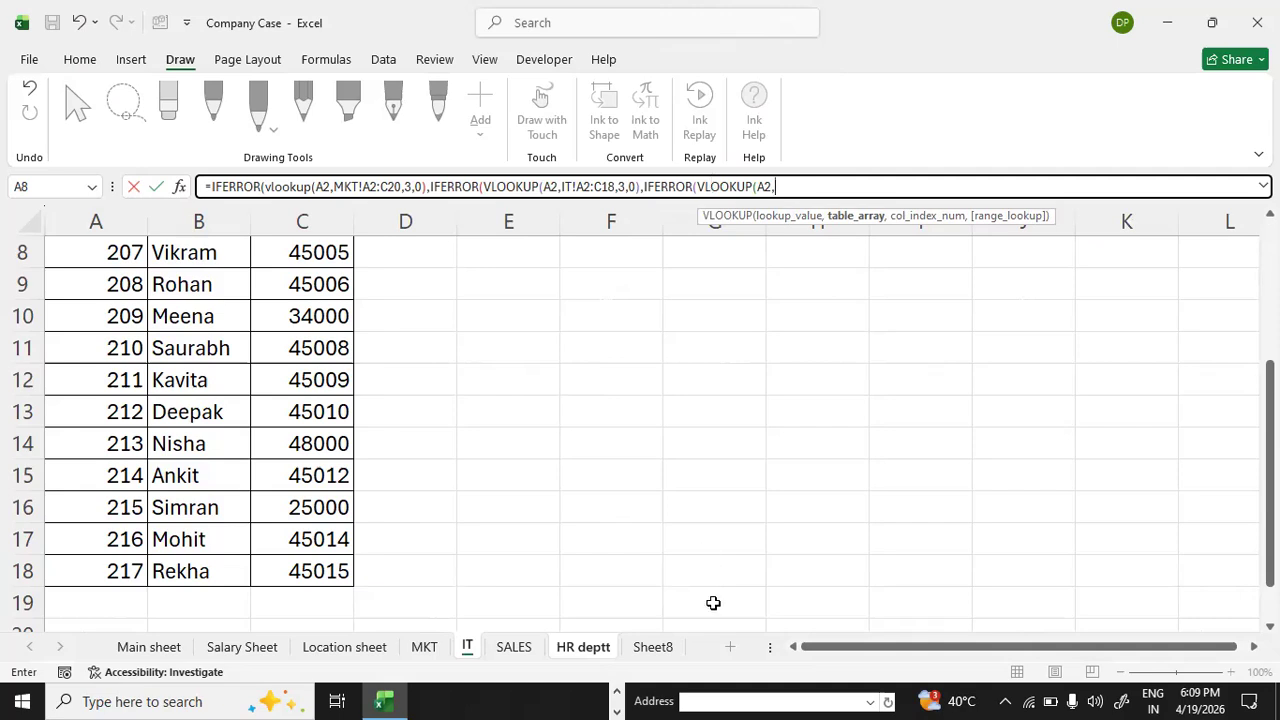
- Complete the third VLOOKUP with table array SALES!A2:C23, column index 3 and range lookup 0
click(512, 648)
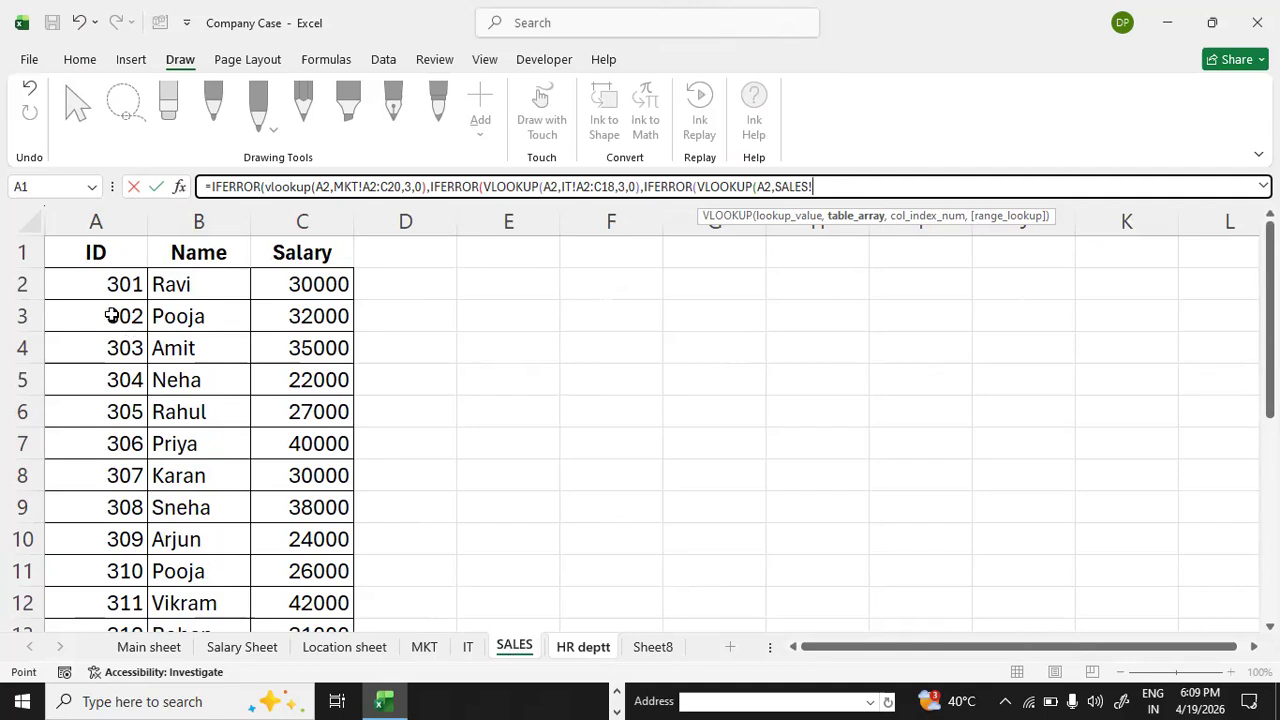
drag(105, 284, 296, 578)
text(,3,0)
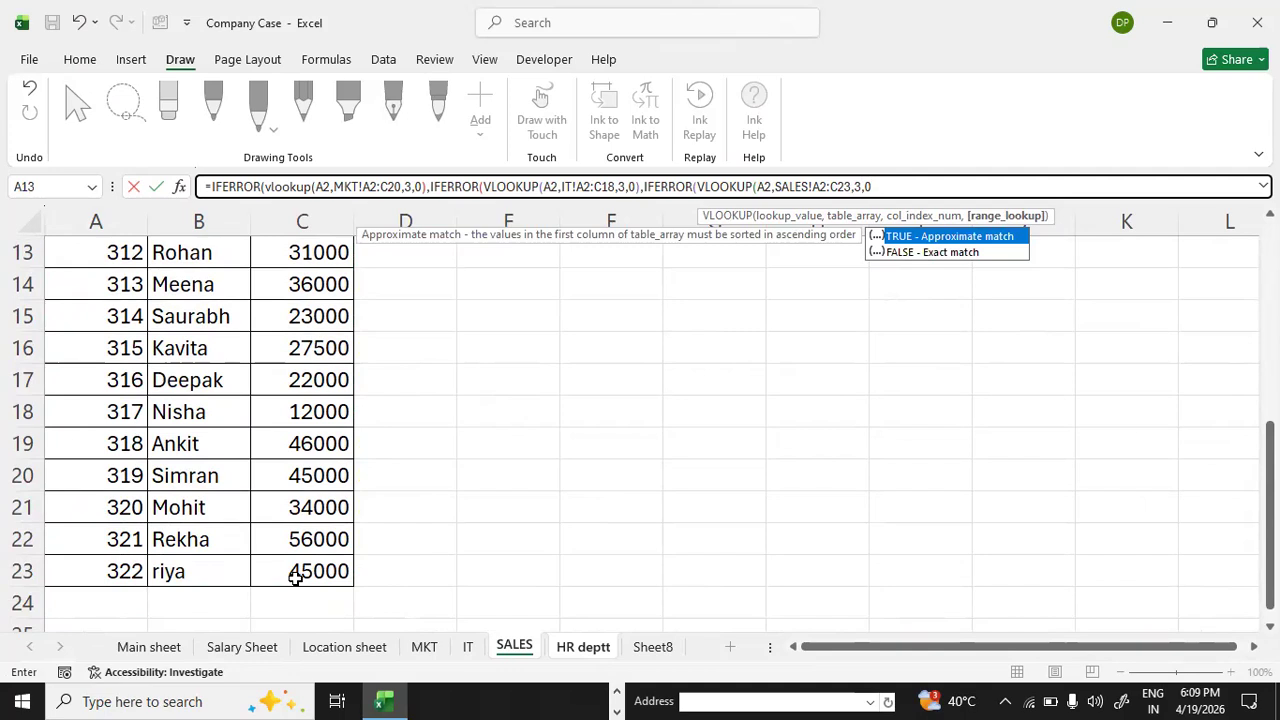
text())
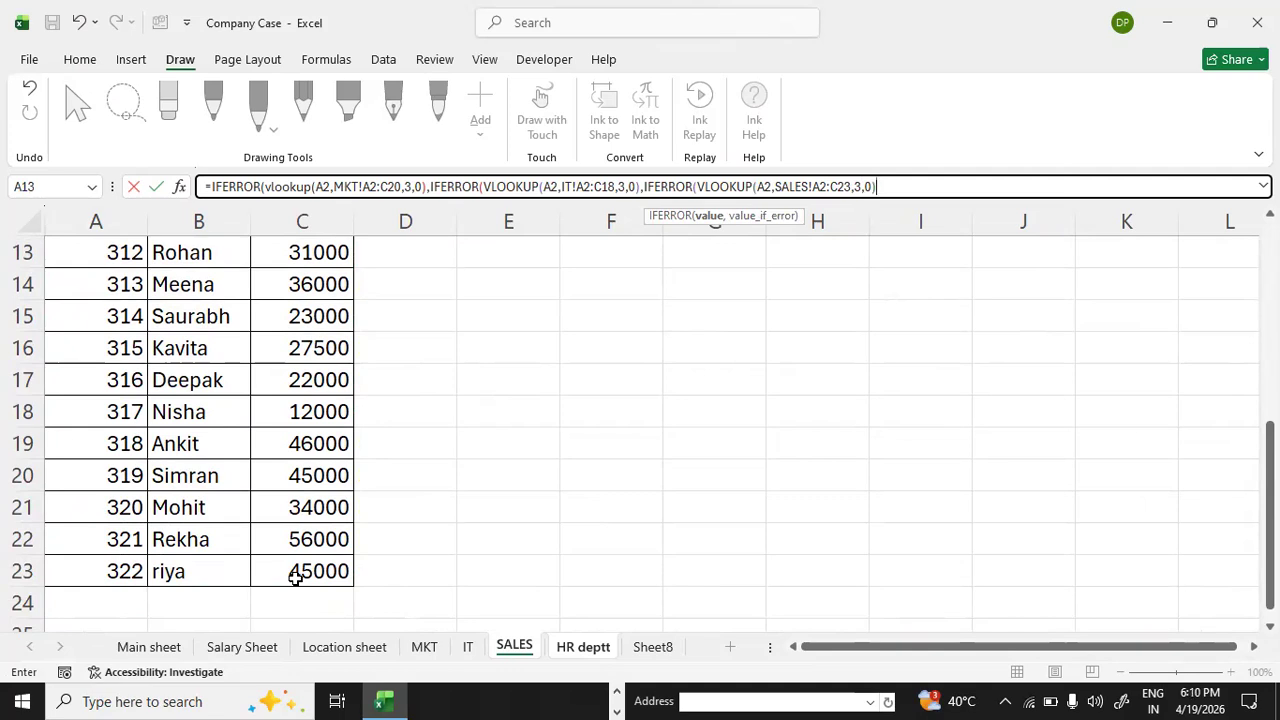
- Set the final fallback text to "VALUE NOT FOUND", close all three IFERROR functions and enter the formula in B2
text(,)
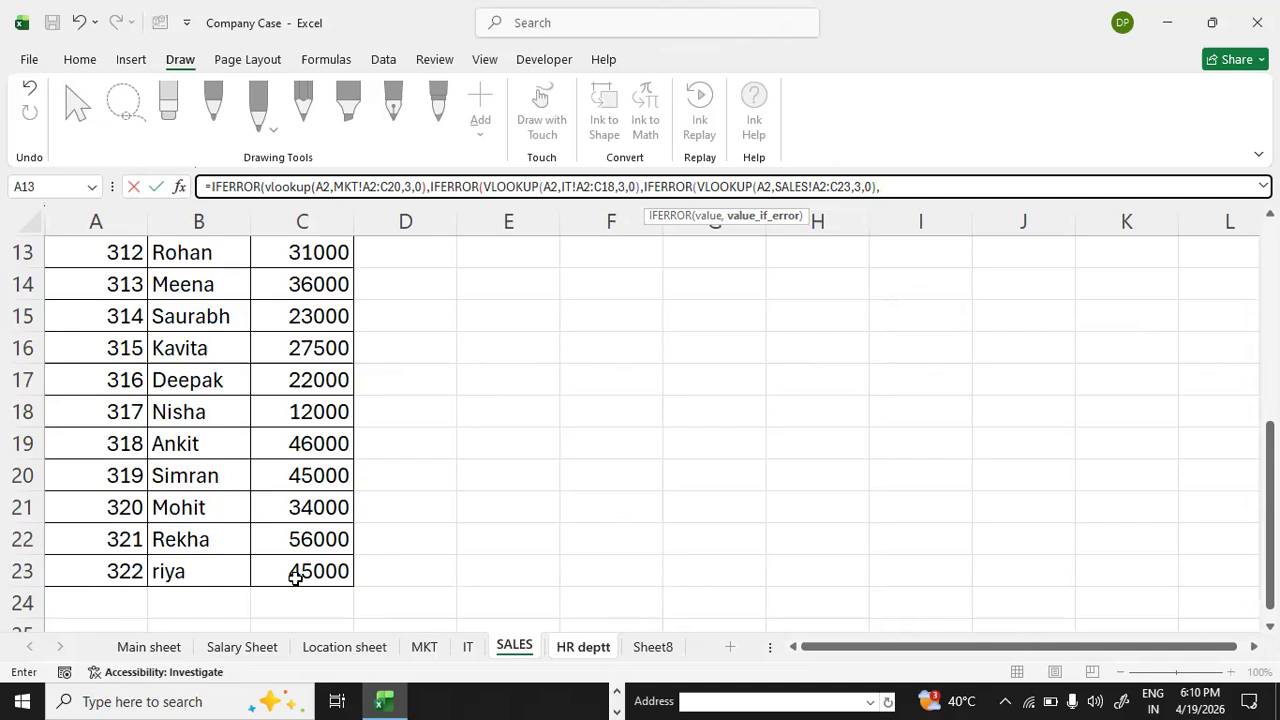
text(")
text(NOT)
key(BackSpace)
key(BackSpace)
key(BackSpace)
text(VALUE NOT FOUND)
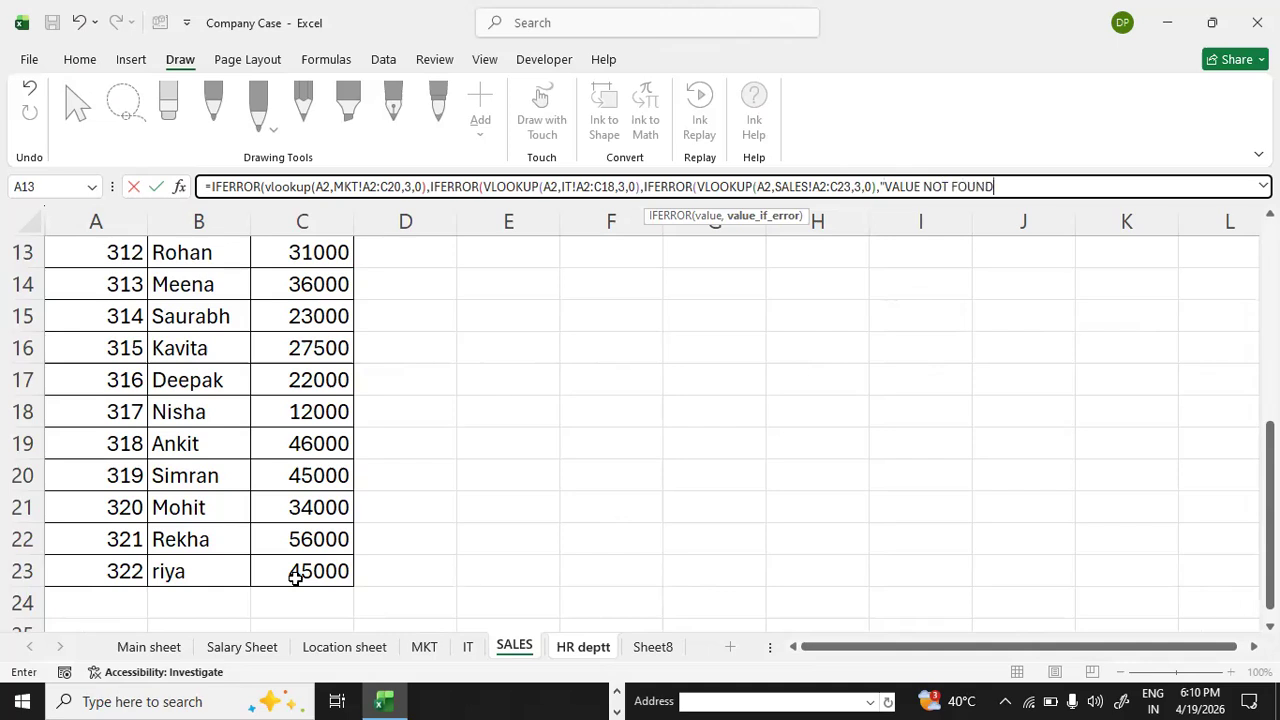
text("))))
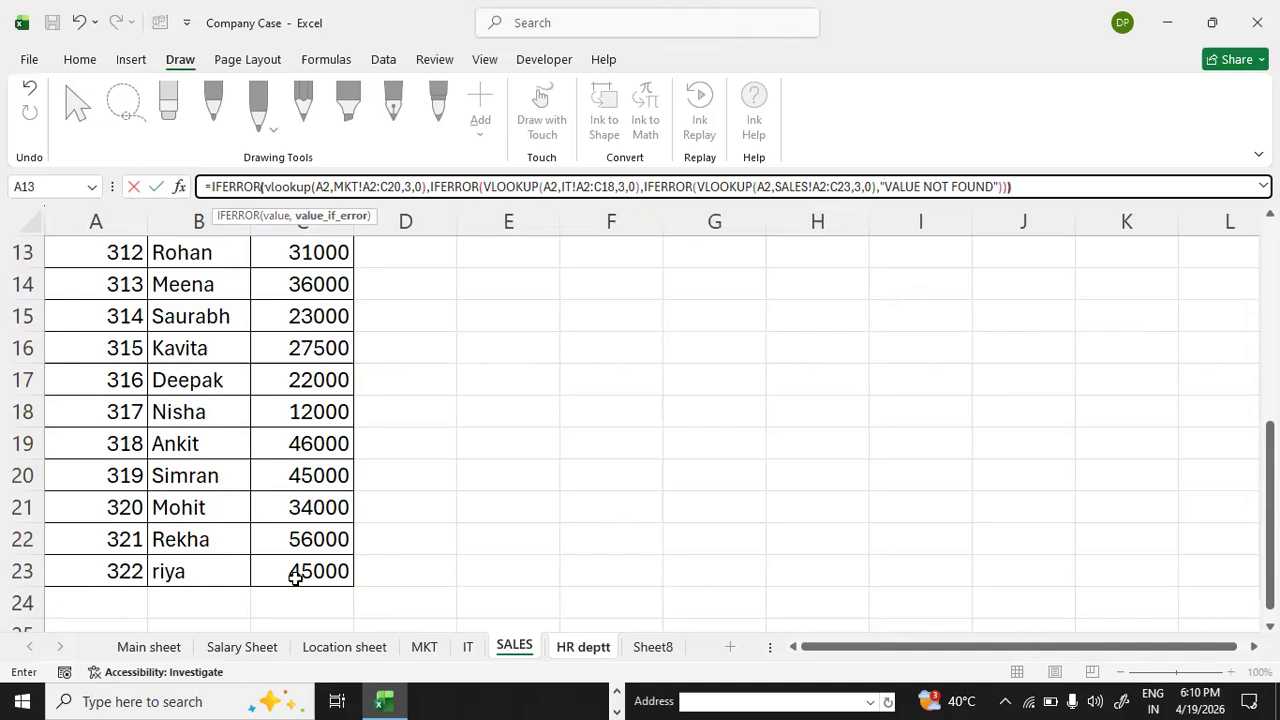
key(Return)
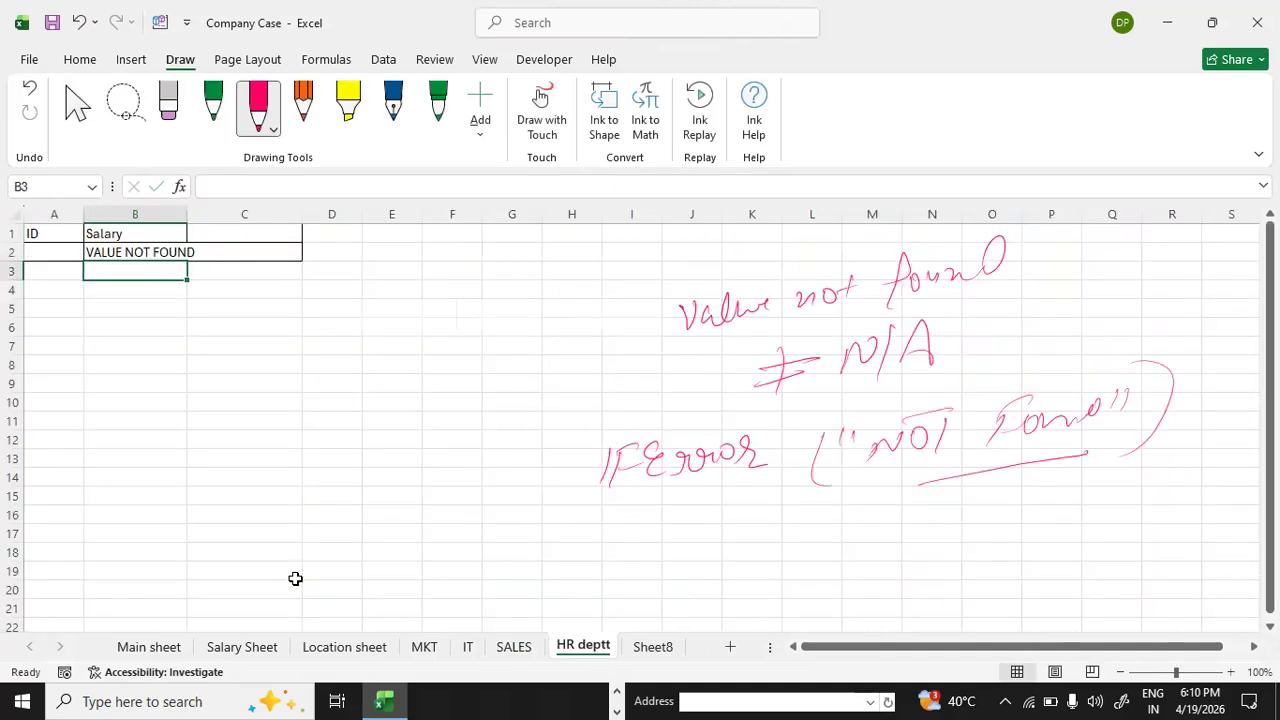
- Widen column B on the HR deptt sheet so the B2 text fits inside the cell
click(127, 252)
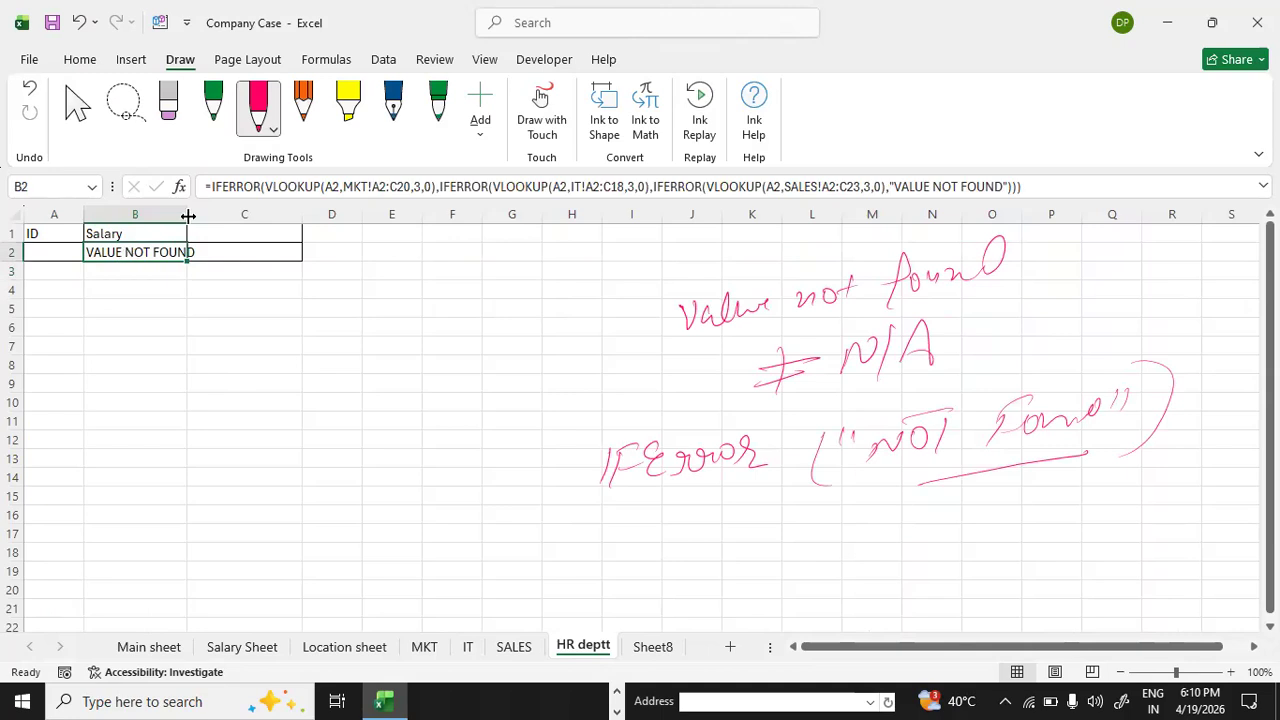
drag(194, 214, 232, 214)
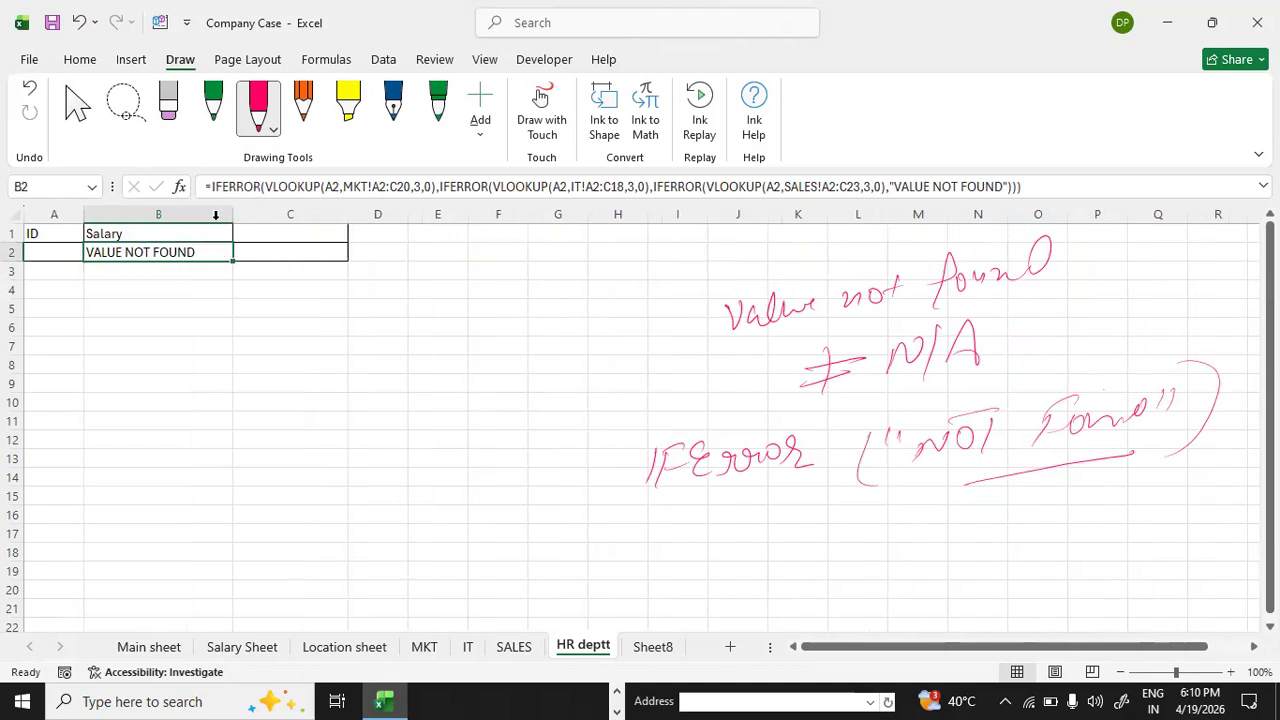
- Test the salary formula with an MKT employee by entering ID 112 in A2 of the HR deptt sheet
click(45, 251)
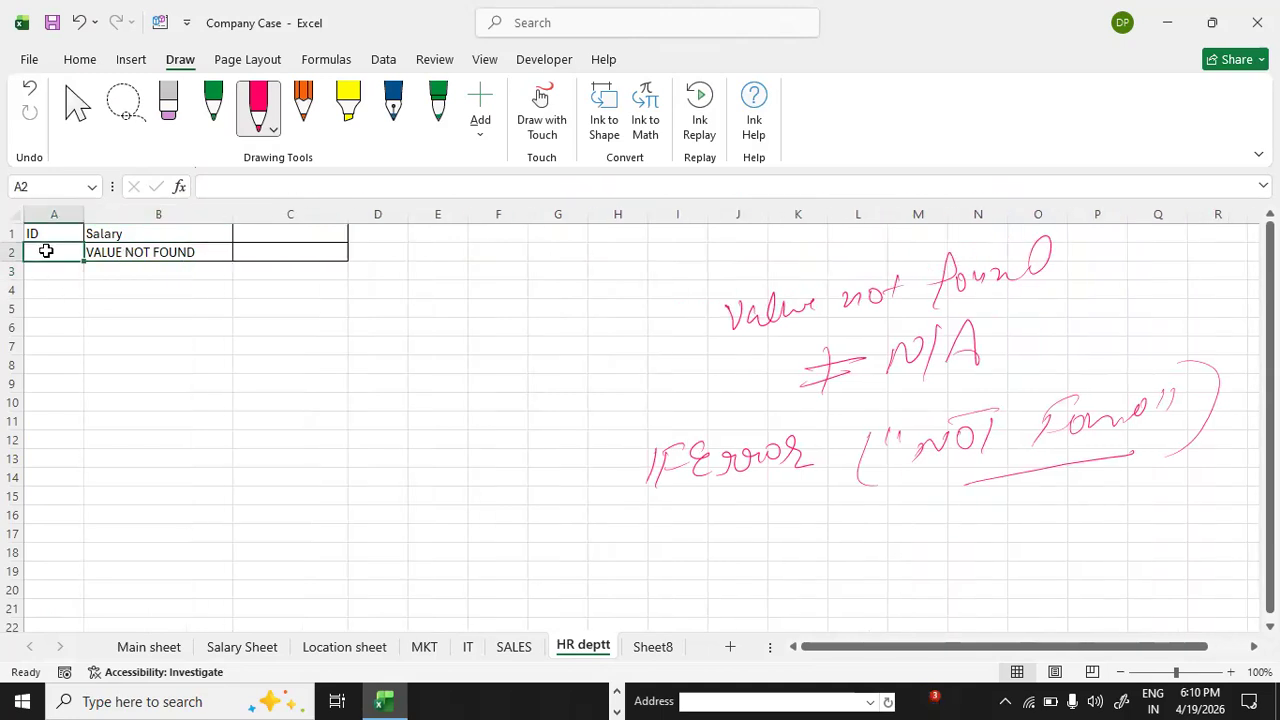
click(424, 646)
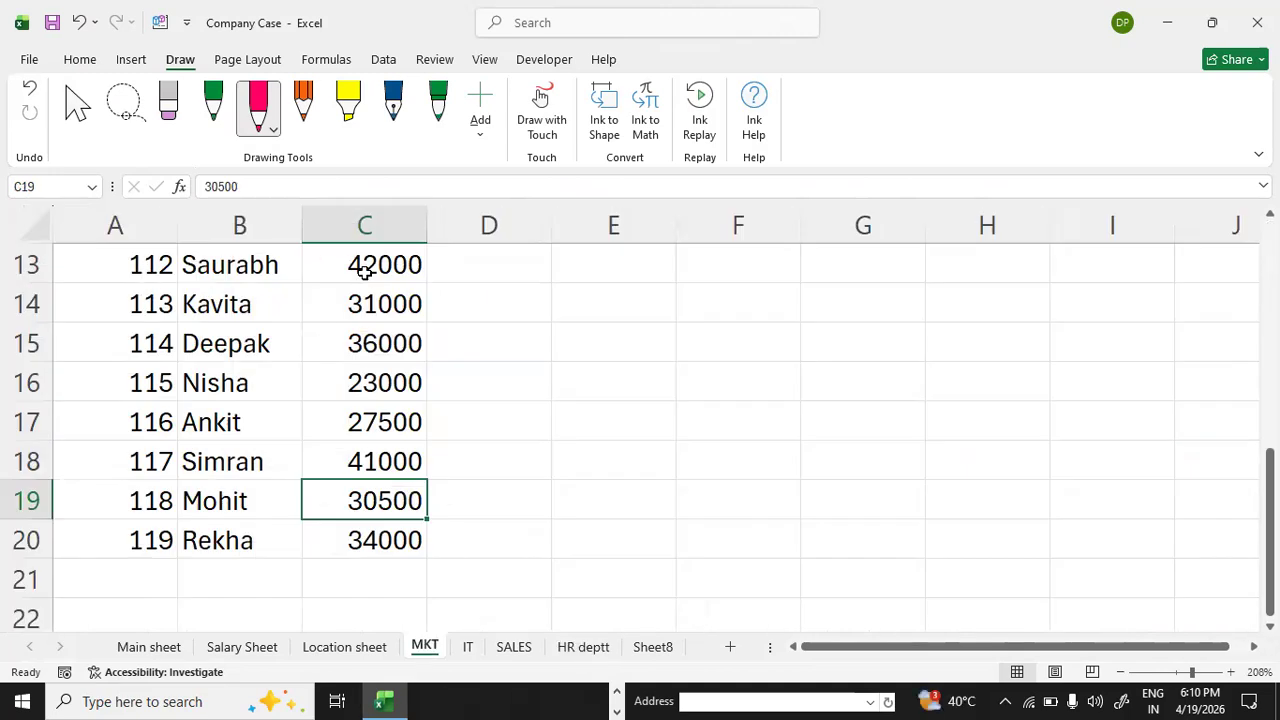
click(588, 647)
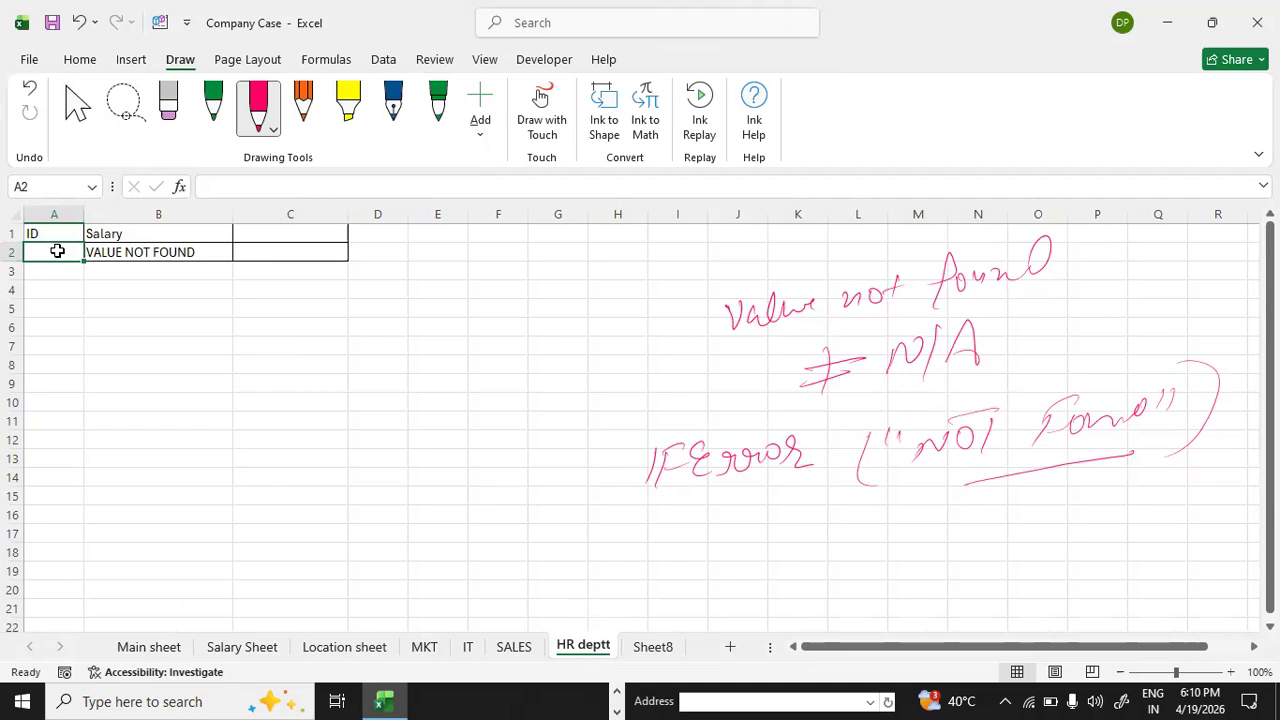
text(112)
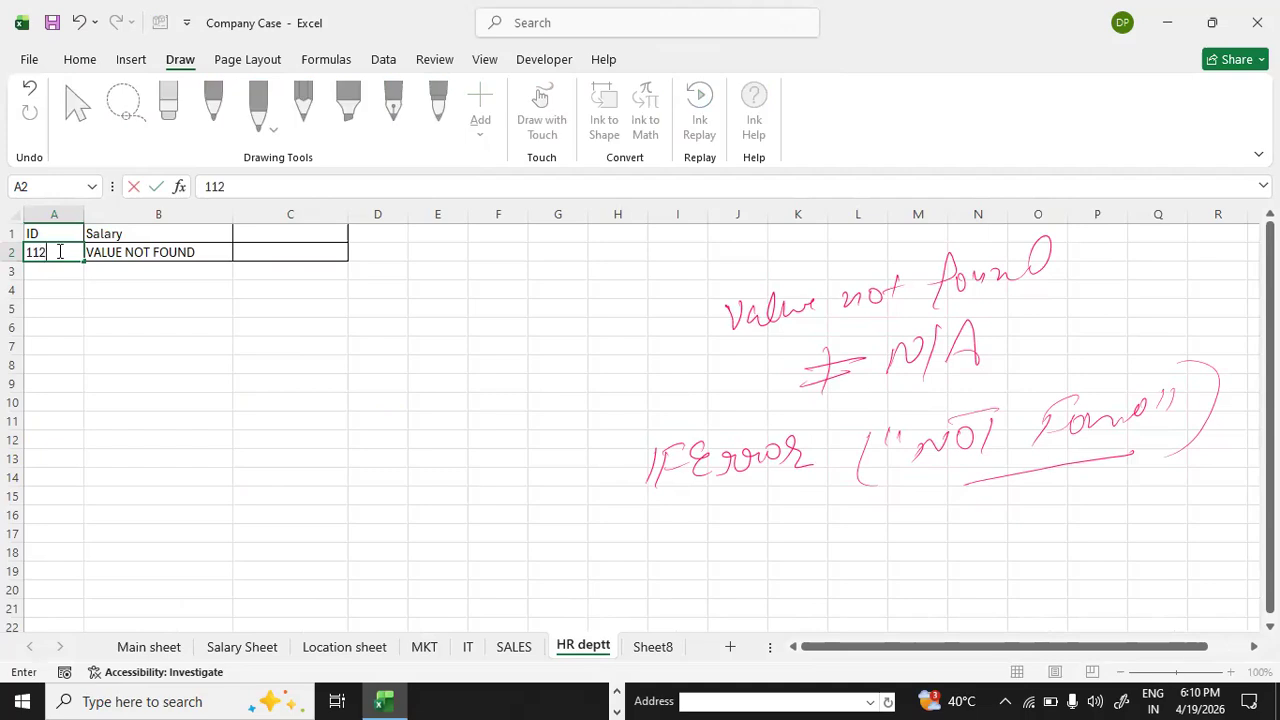
click(79, 293)
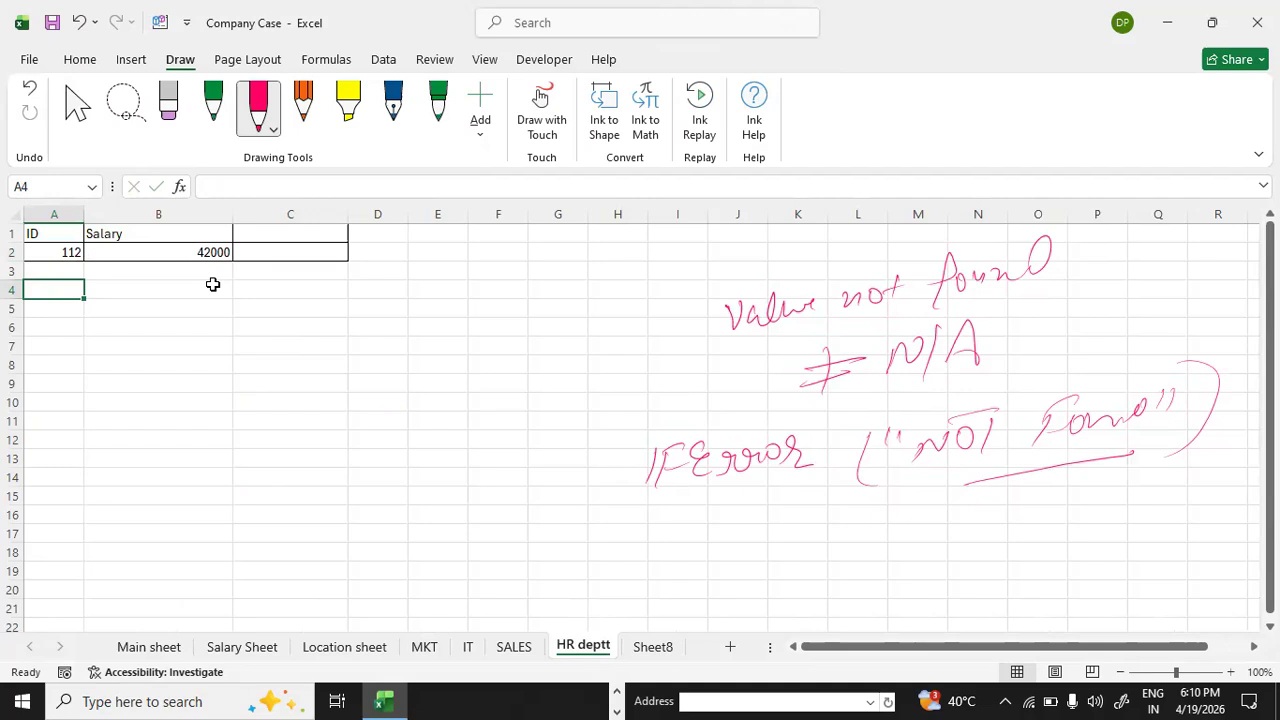
- Look up an employee ID on the IT sheet and enter 214 in A2 of the HR deptt sheet
click(468, 656)
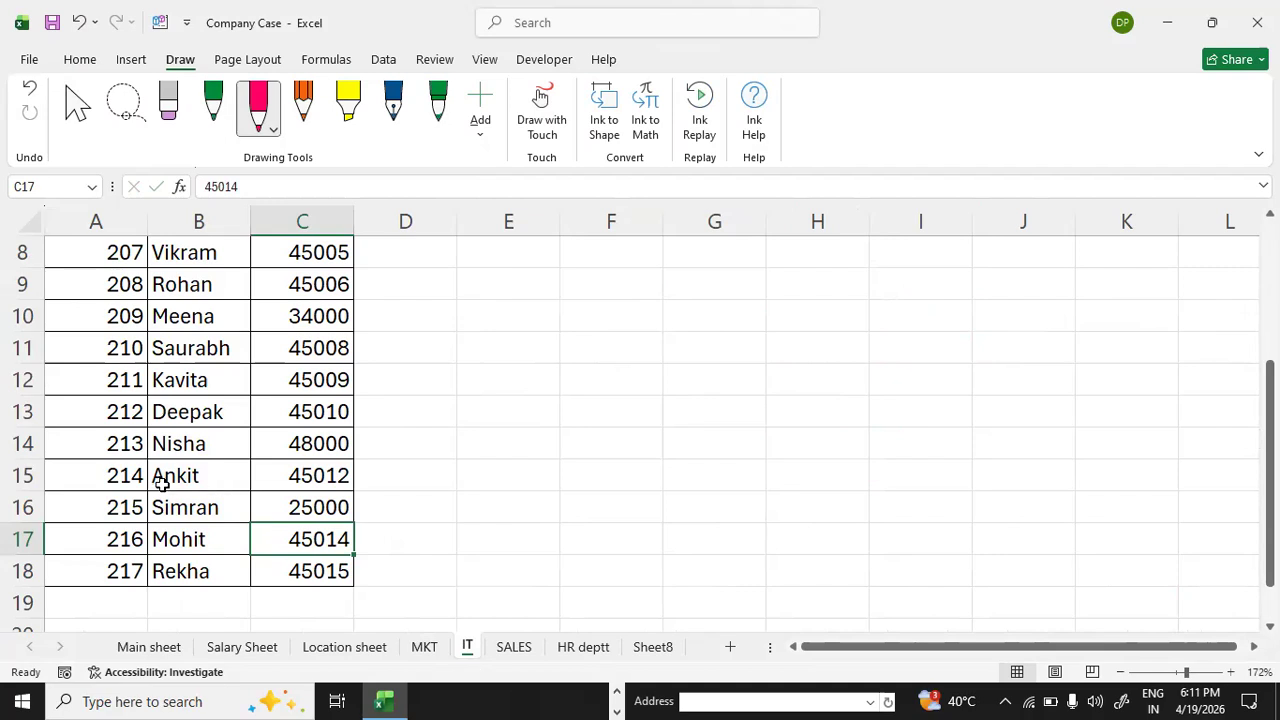
click(579, 656)
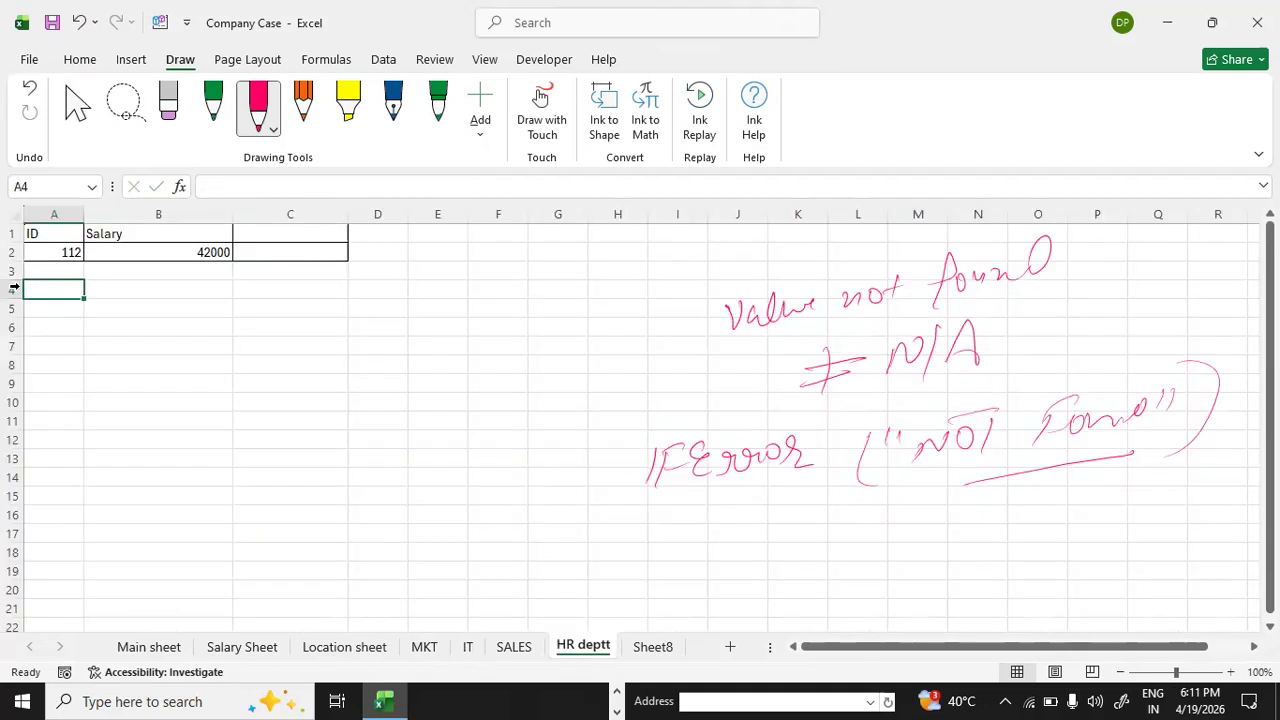
click(467, 648)
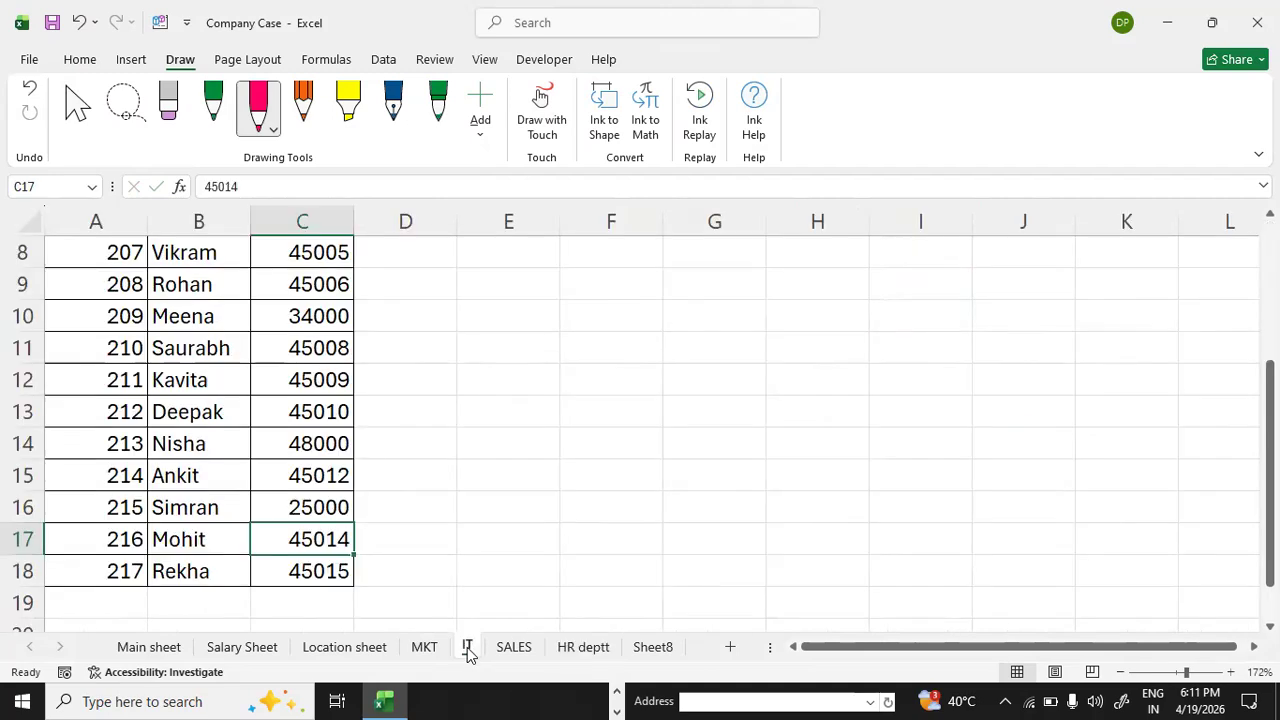
click(577, 648)
click(66, 252)
text(214)
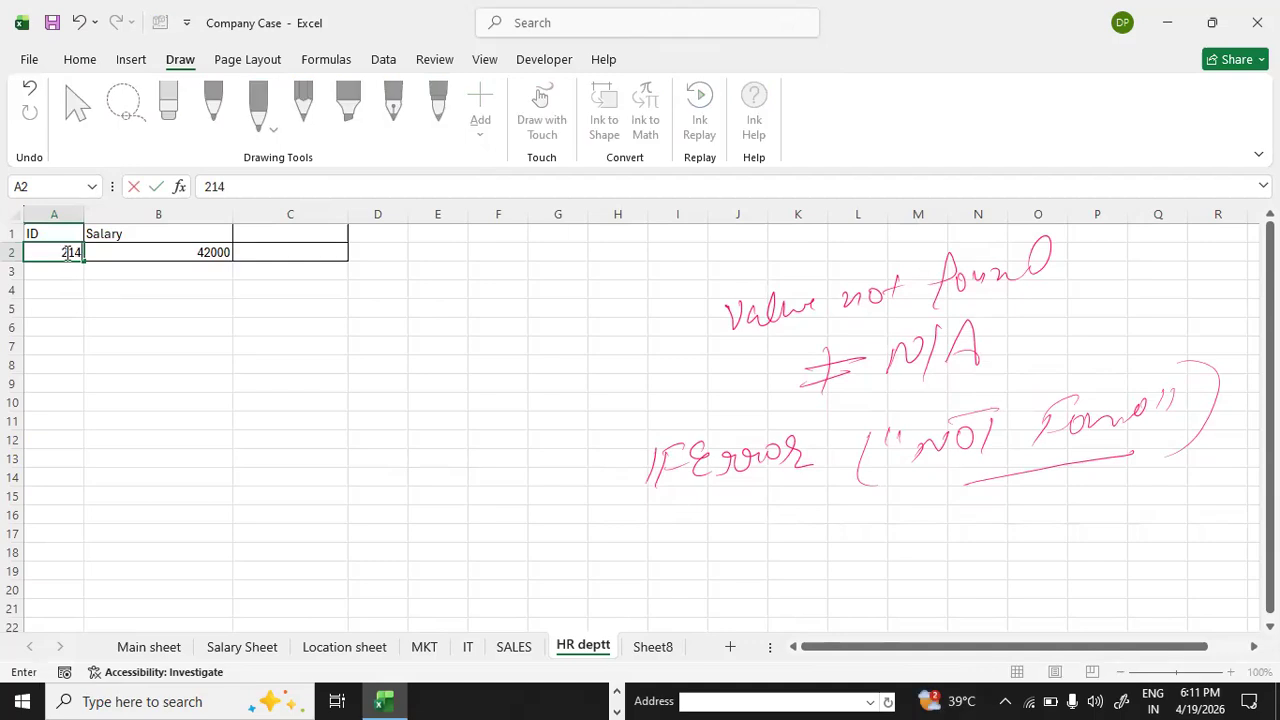
key(Return)
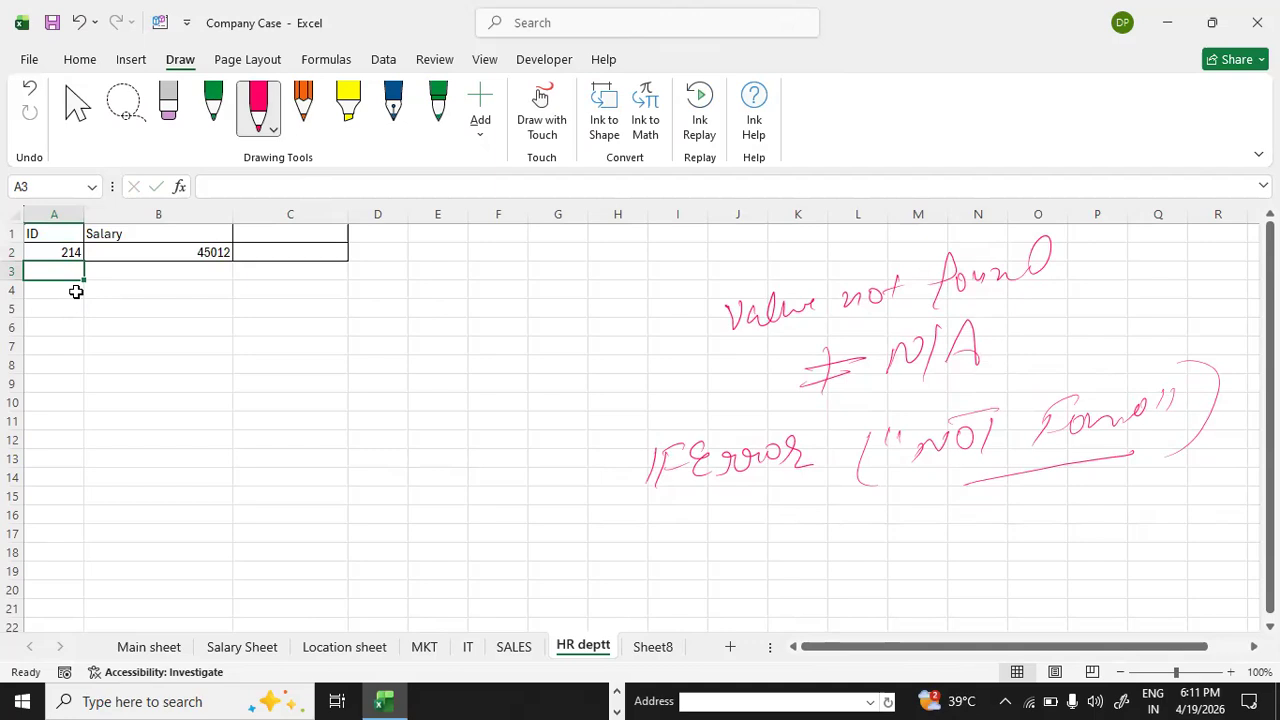
- Review the Main sheet, MKT, IT and SALES sheets and inspect the nested lookup formula in B2 of HR deptt
click(150, 647)
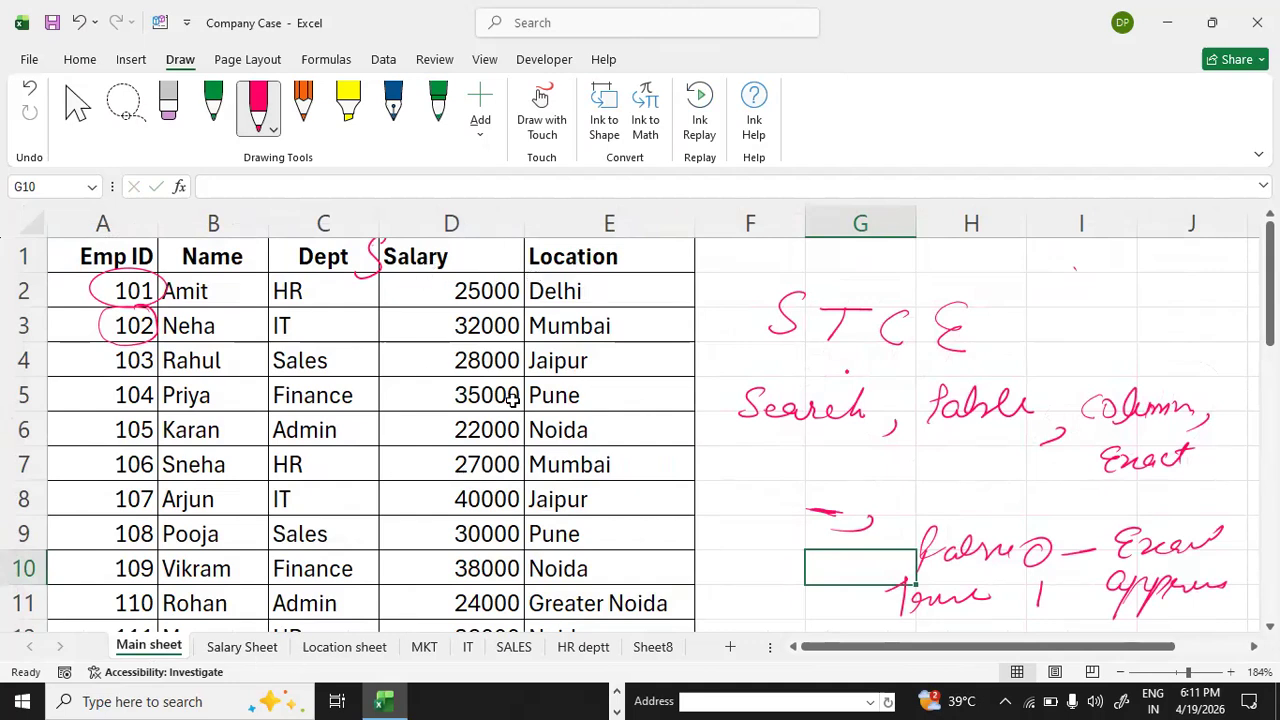
click(584, 648)
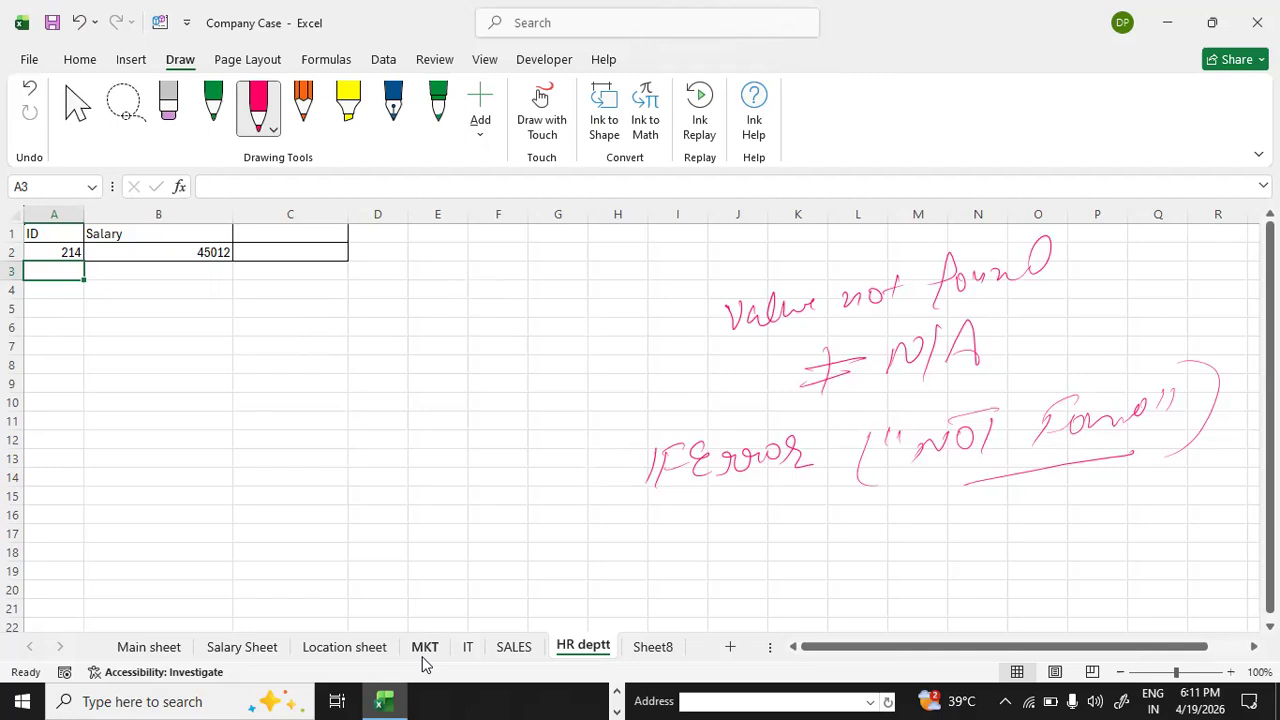
click(153, 648)
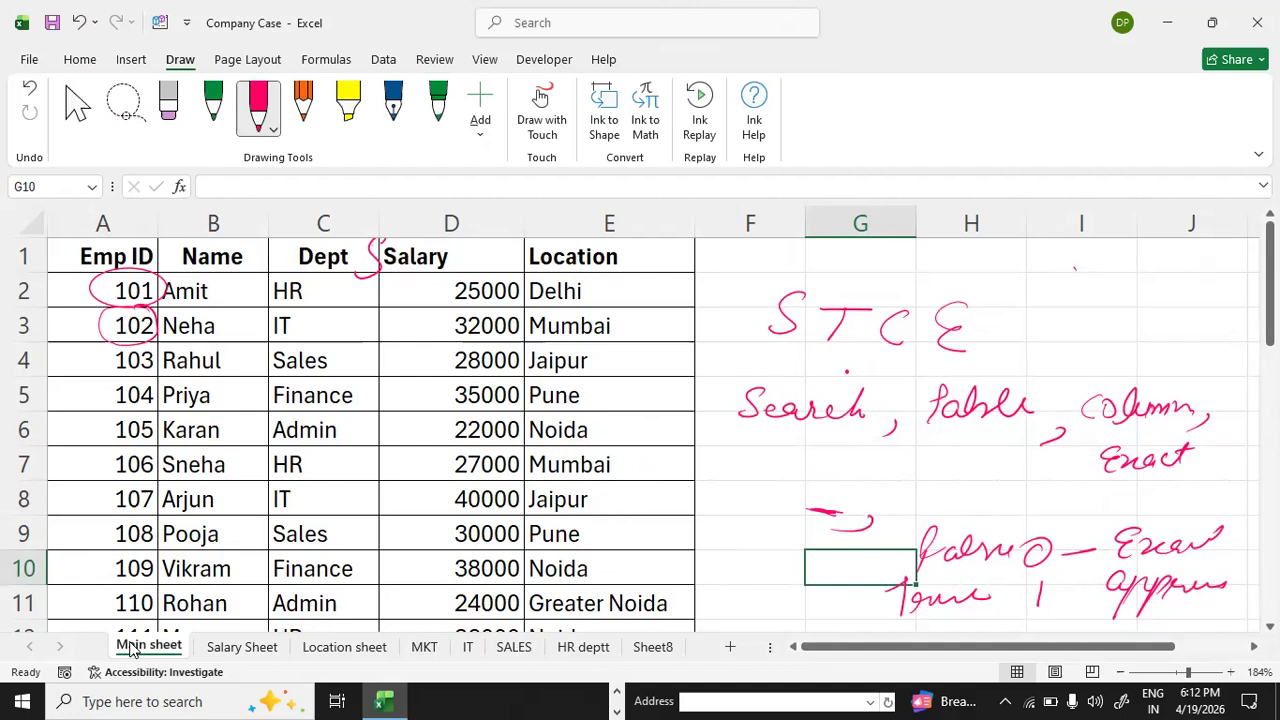
click(432, 648)
click(467, 648)
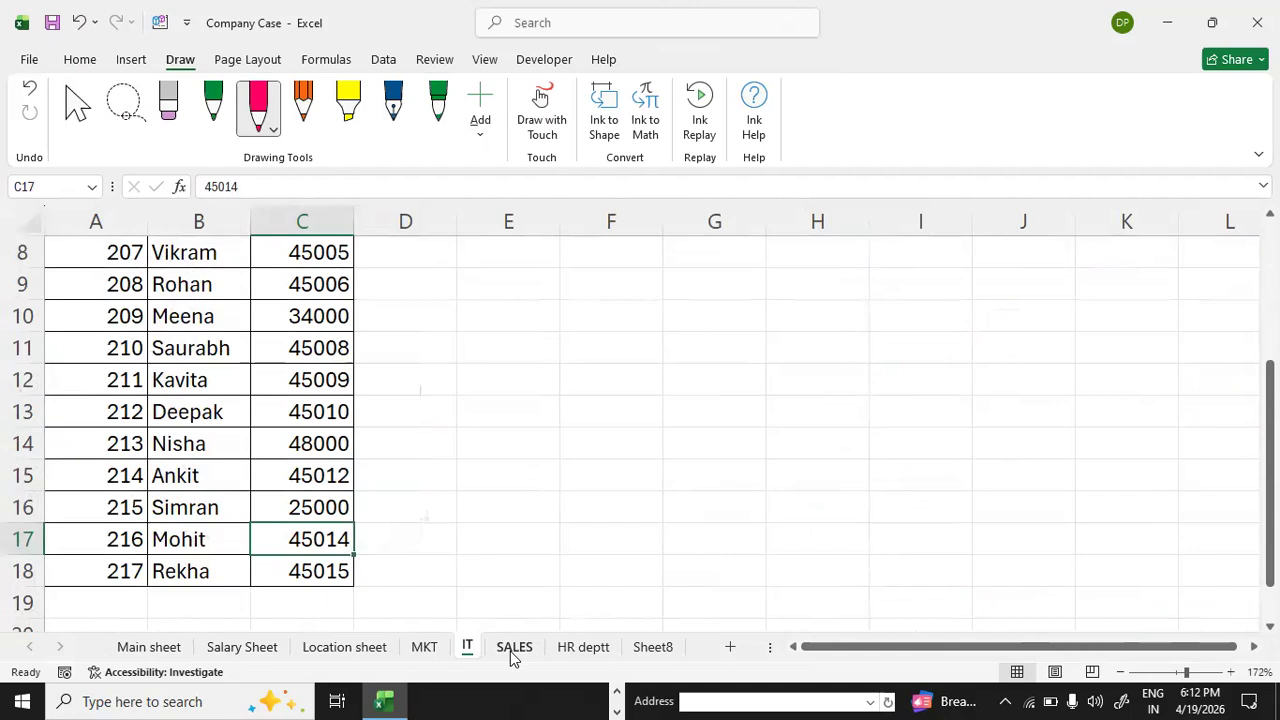
click(513, 648)
click(600, 648)
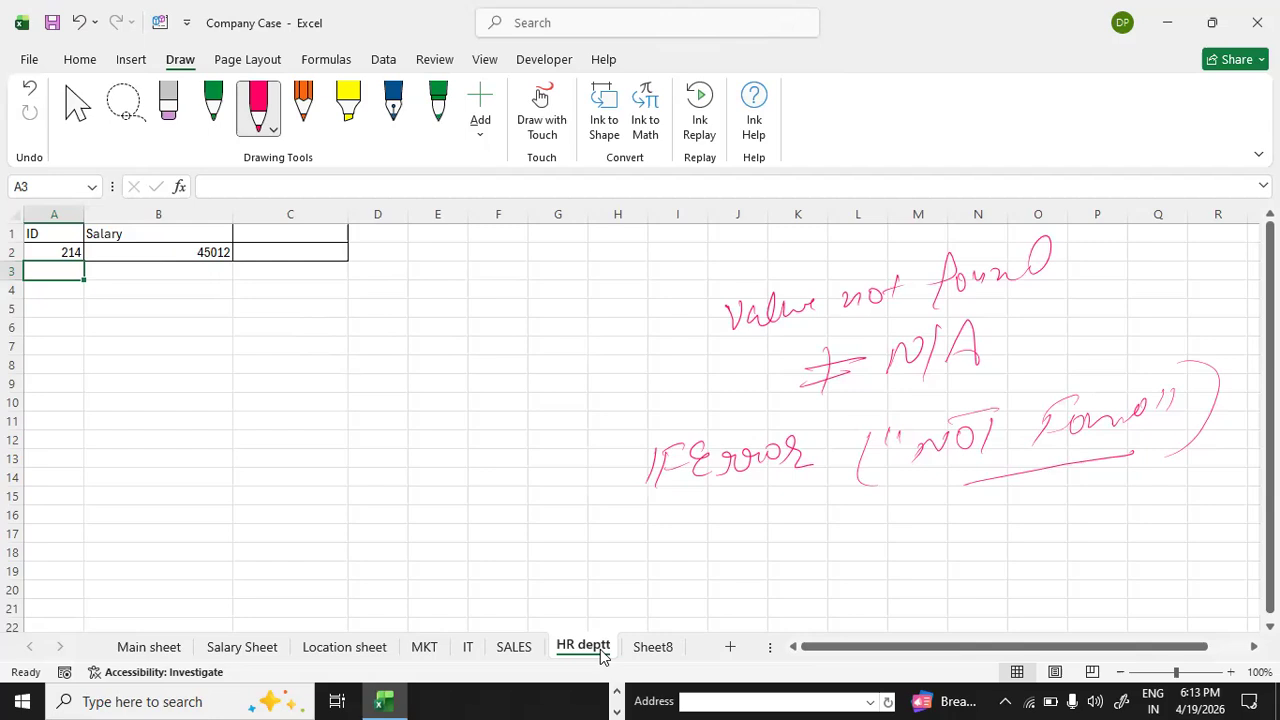
click(183, 255)
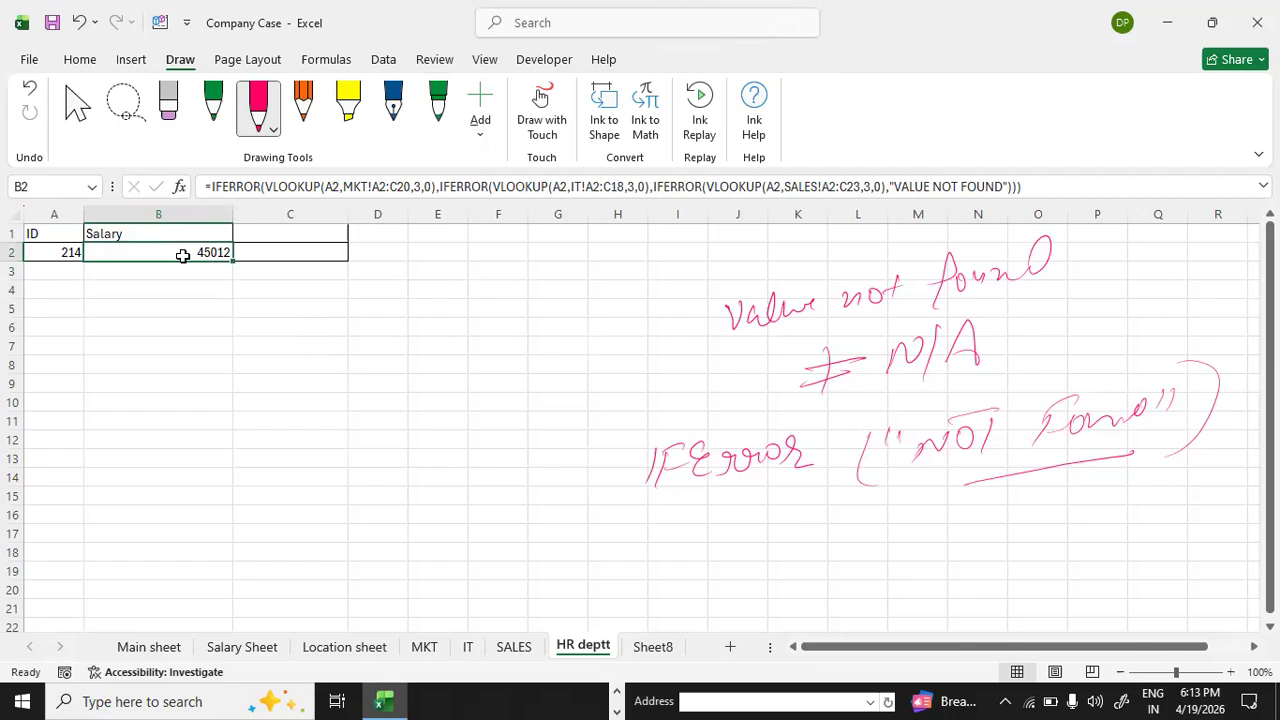
- Try the prefixed ID p214 in A2 of the HR deptt sheet and restore the plain number 214
click(51, 255)
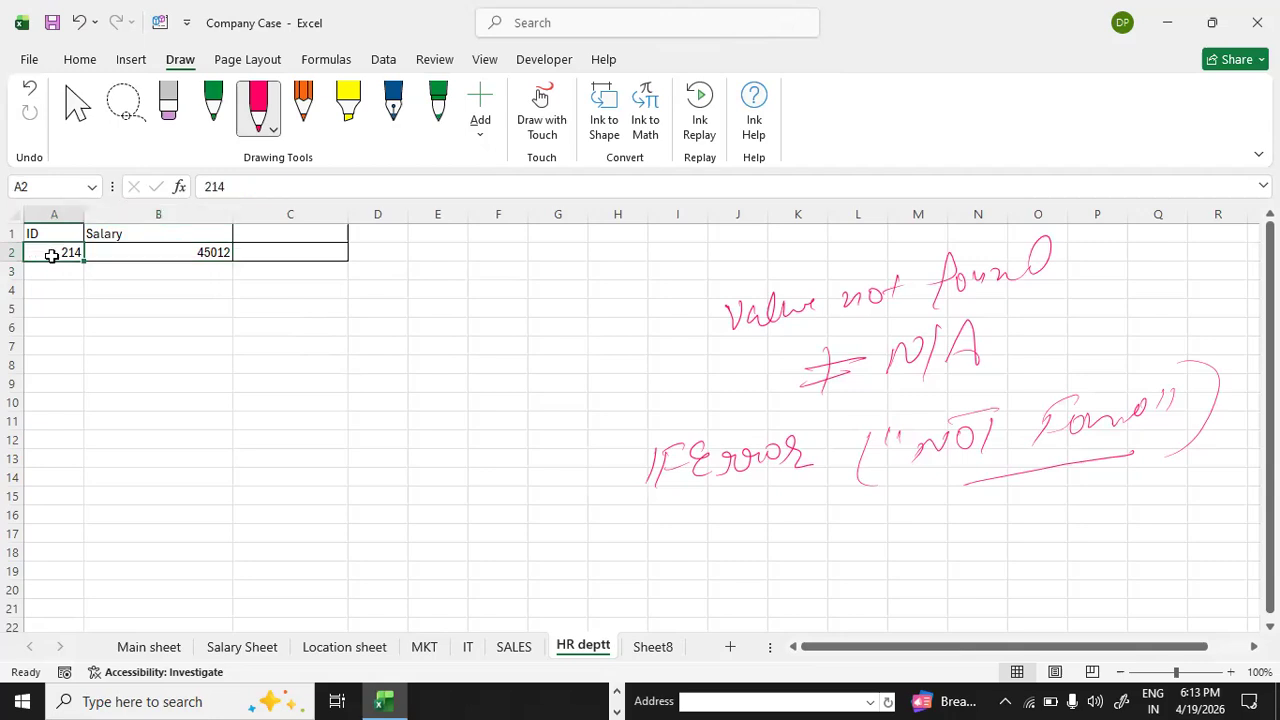
text(p)
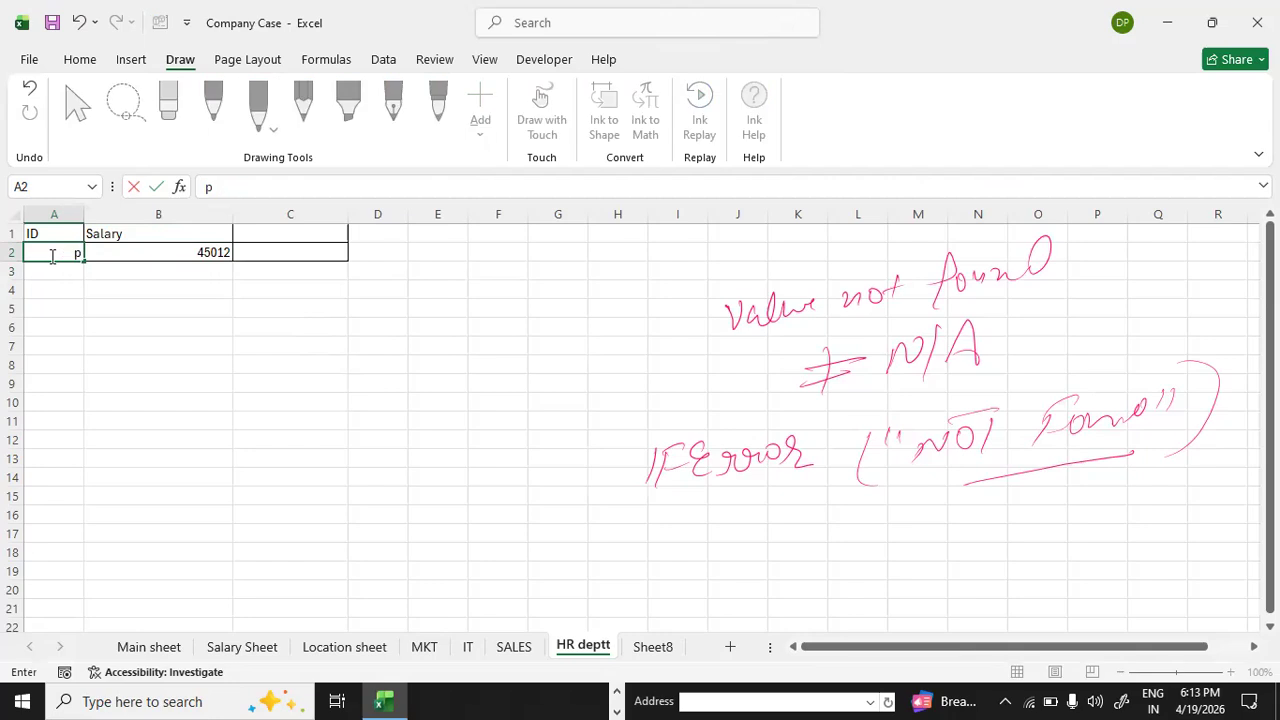
text(214)
key(ctrl+z)
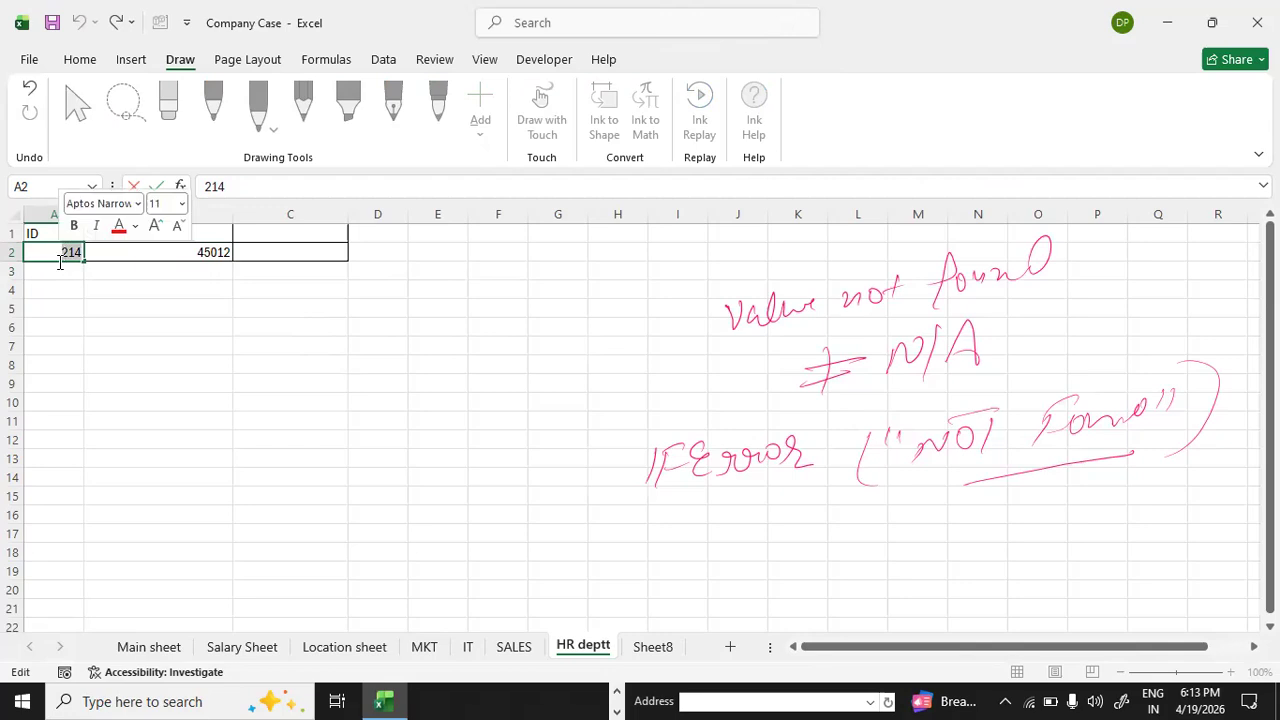
key(Return)
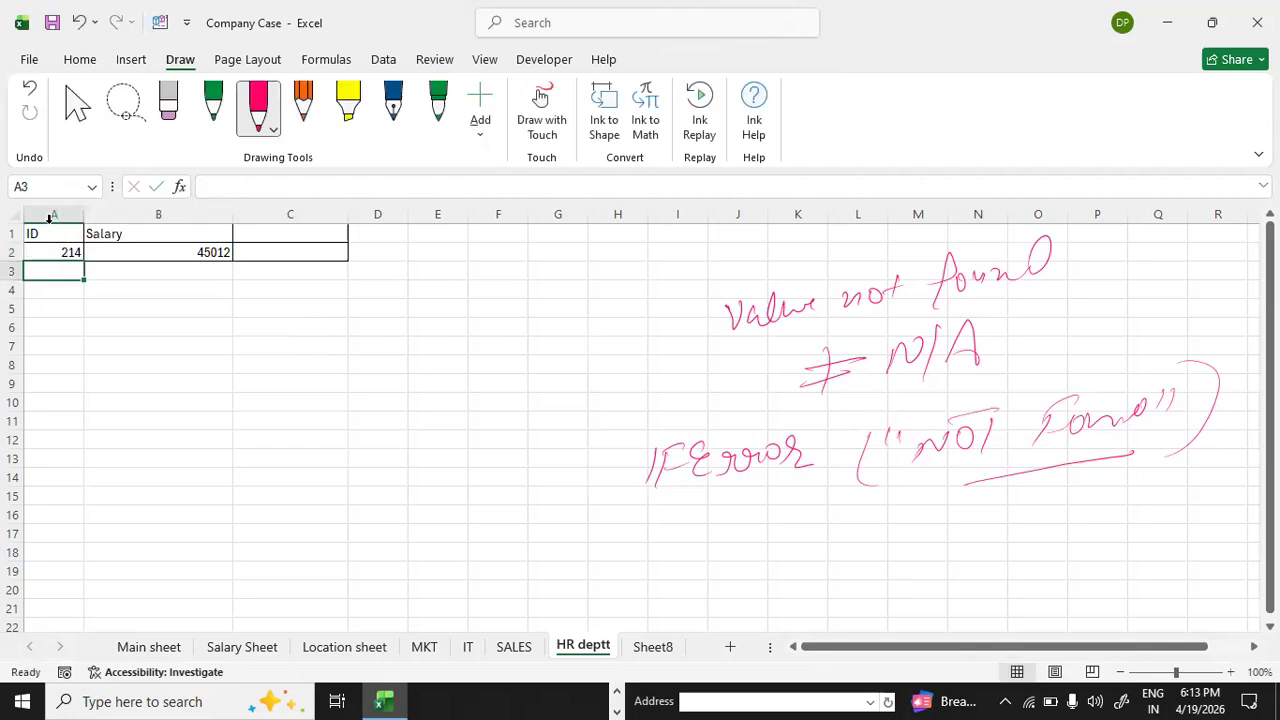
- Handwrite a small table in pink ink below the data, with the heading ID and the entry P214
click(48, 216)
drag(208, 381, 247, 474)
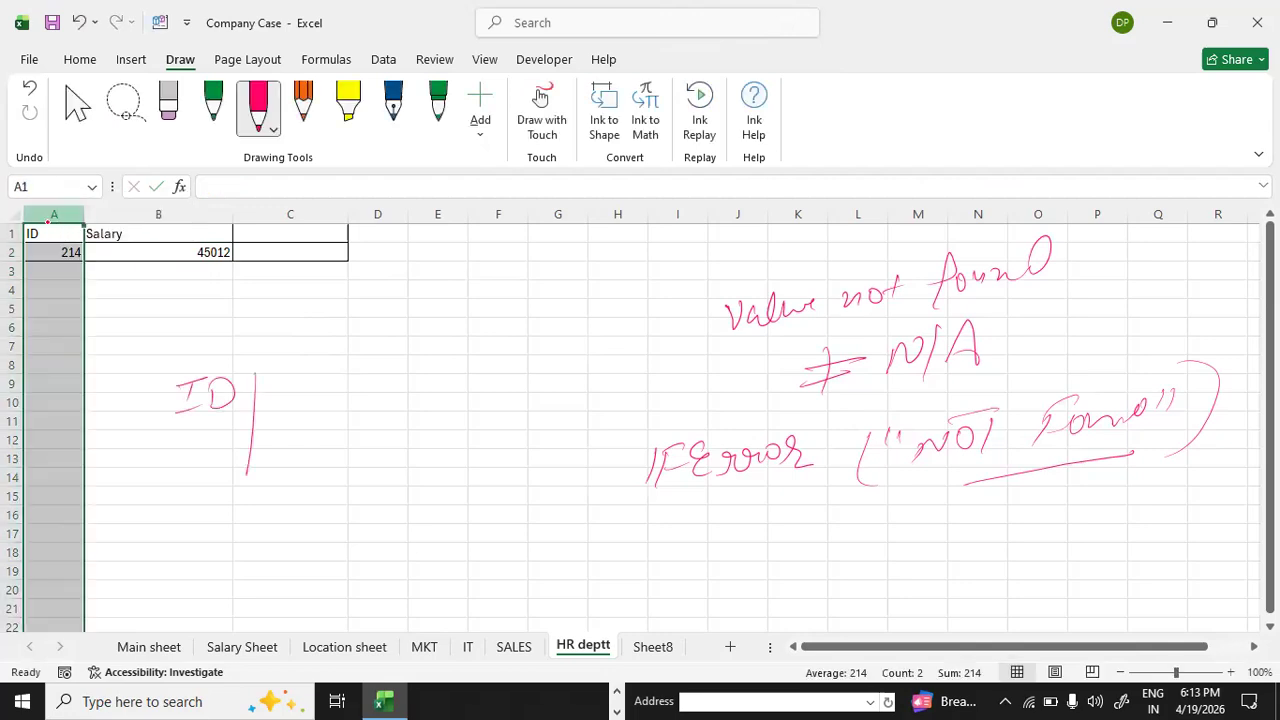
drag(176, 424, 368, 408)
mouse_move(162, 447)
mouse_down()
mouse_move(186, 460)
mouse_move(132, 478)
mouse_move(148, 462)
mouse_move(191, 470)
mouse_up()
drag(205, 442, 222, 474)
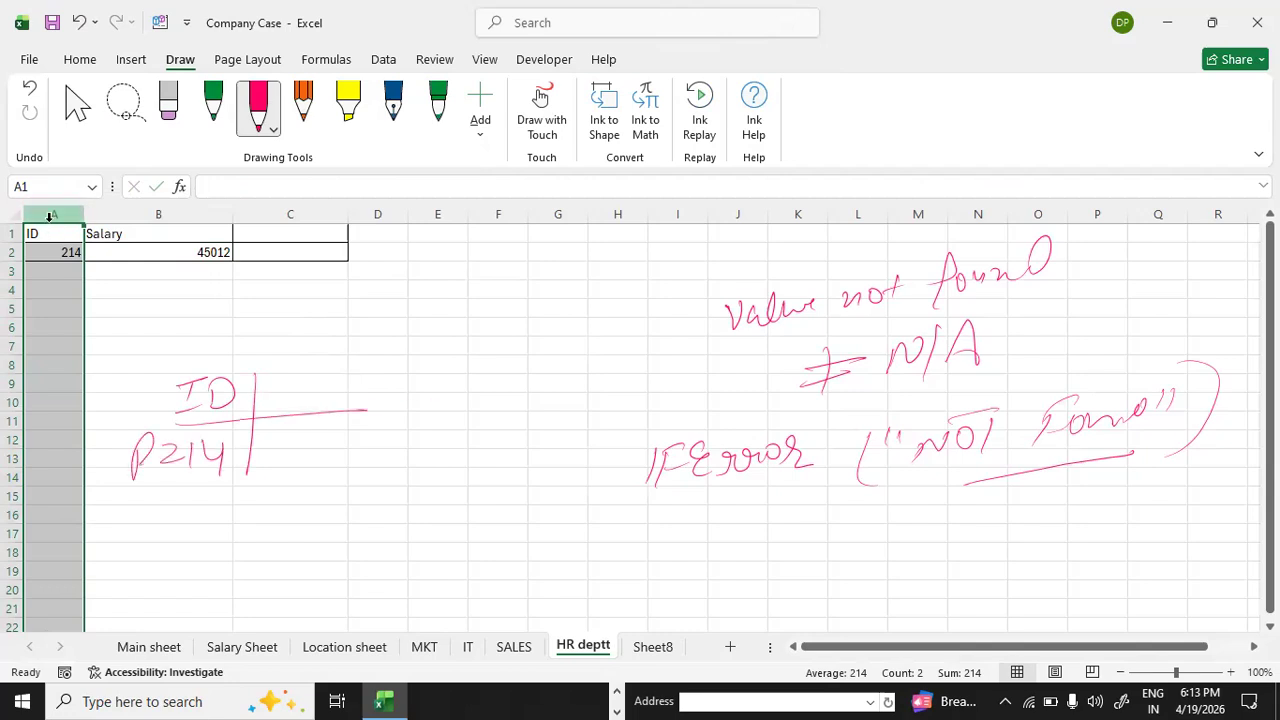
click(393, 269)
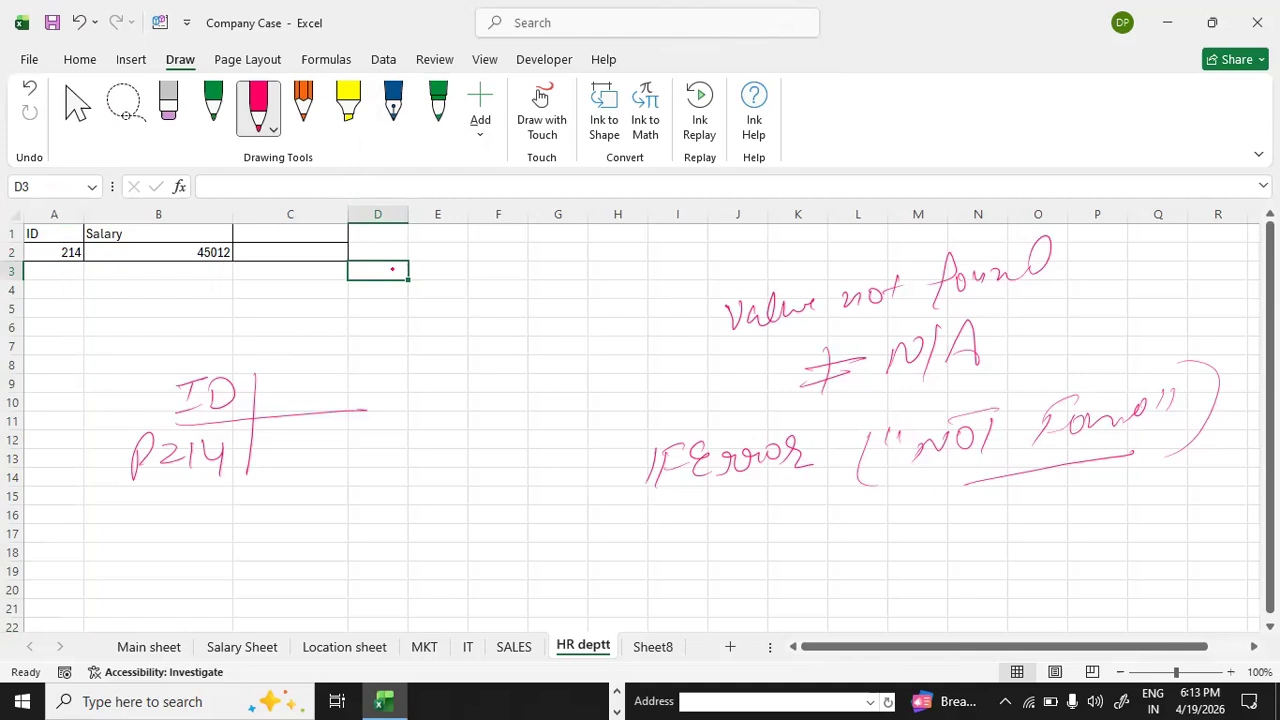
- Select the salary formula in B2 and handwrite "value (A2)" in ink beside the sketched P214 entry
click(208, 252)
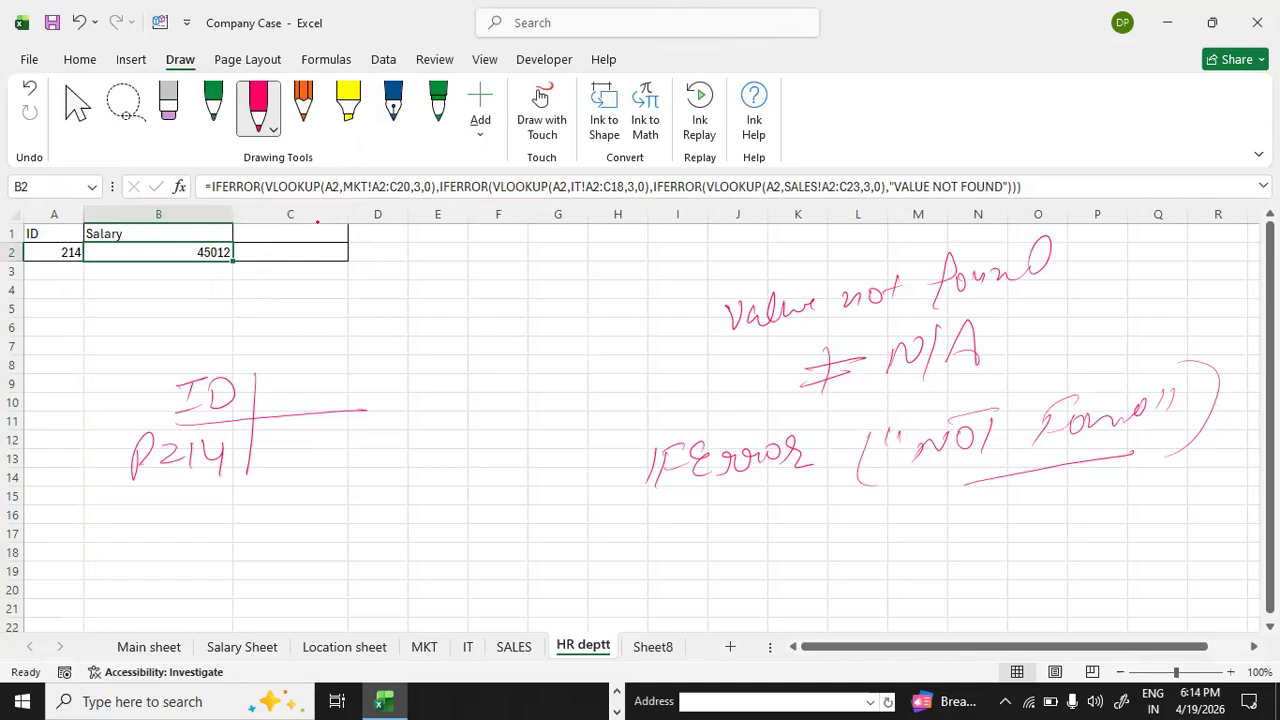
mouse_move(292, 452)
mouse_down()
mouse_move(319, 428)
mouse_move(336, 464)
mouse_move(404, 434)
mouse_move(436, 460)
mouse_move(504, 452)
mouse_up()
drag(504, 408, 512, 460)
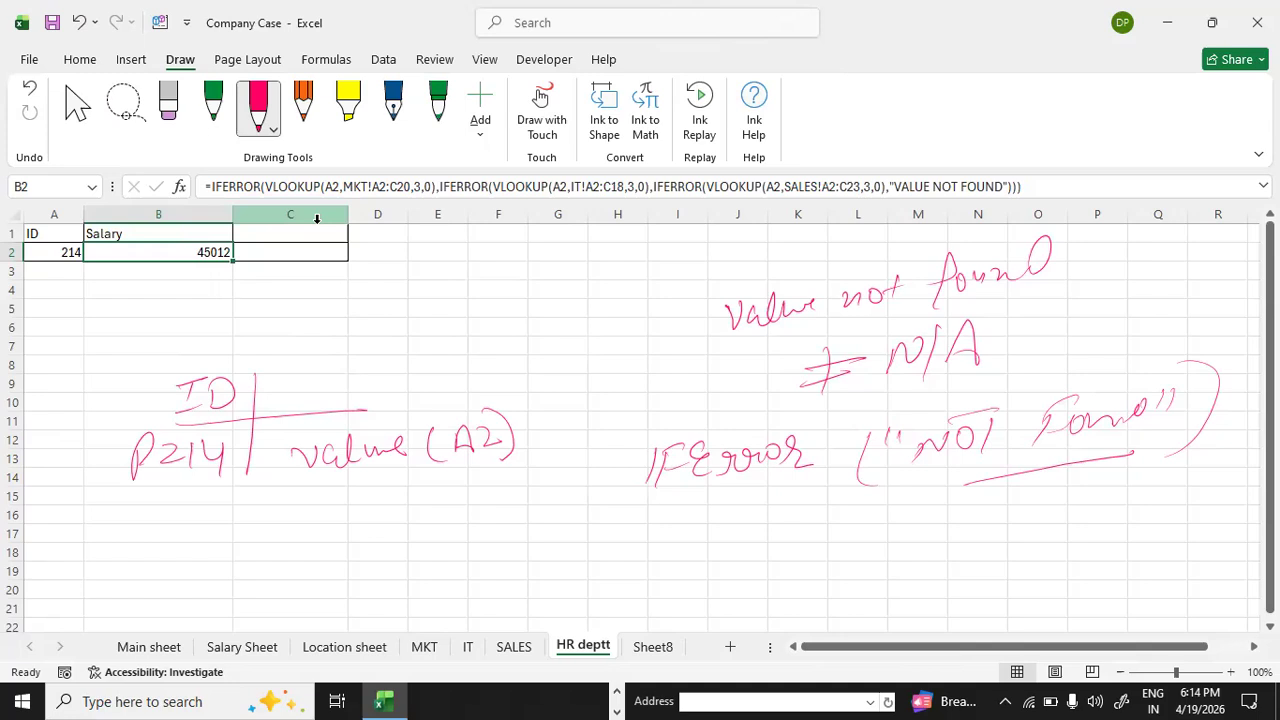
- Open the B2 formula at the IT lookup's A2 argument and handwrite "value (P214)" below the first value note
click(571, 187)
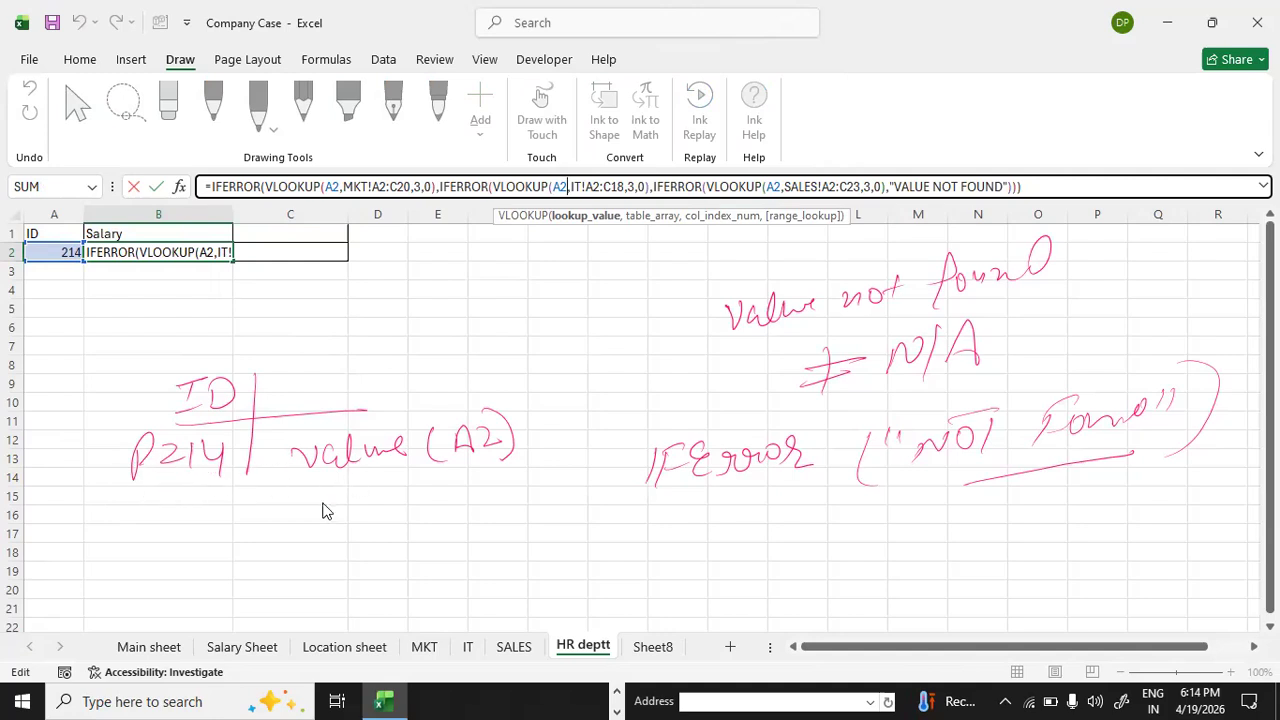
drag(386, 504, 450, 512)
drag(466, 491, 558, 500)
mouse_move(557, 463)
mouse_down()
mouse_move(560, 486)
mouse_move(604, 490)
mouse_move(624, 476)
mouse_up()
drag(620, 462, 621, 492)
mouse_move(630, 434)
mouse_down()
mouse_move(632, 498)
mouse_move(560, 518)
mouse_up()
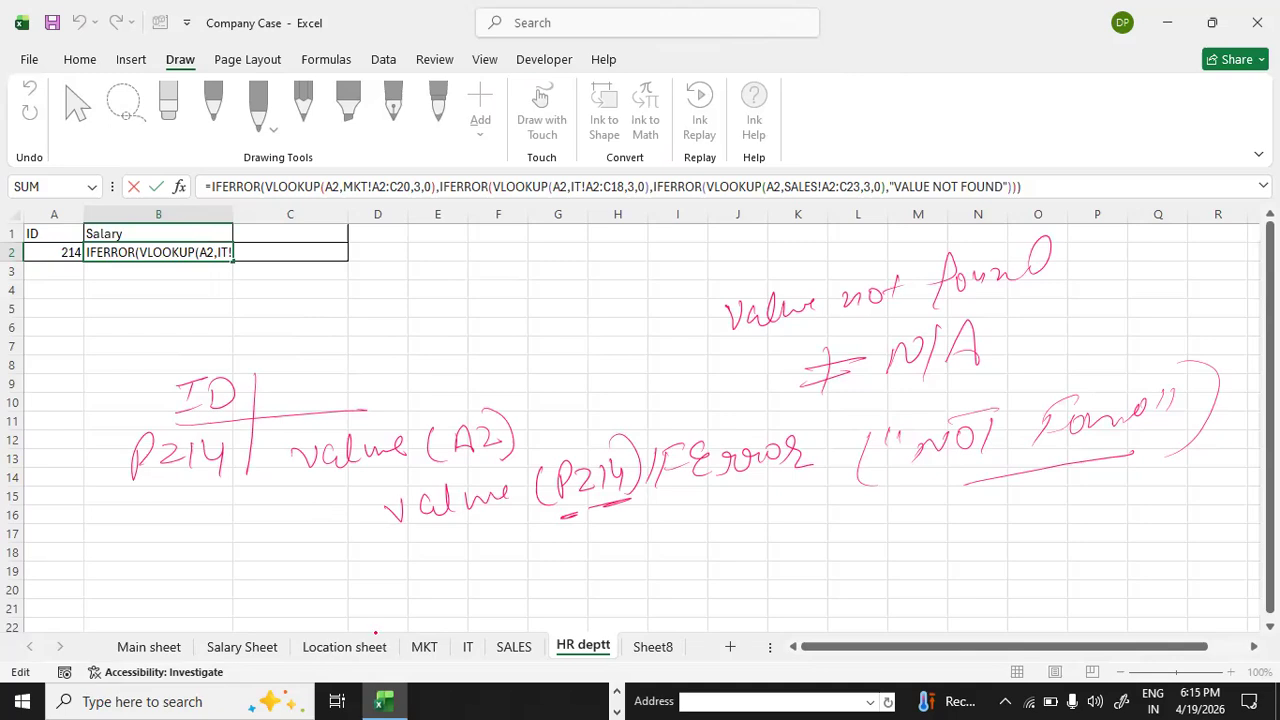
- Handwrite "--A2" in ink below the value (P214) note and underline the word "value" in that note
drag(476, 573, 547, 562)
mouse_move(575, 548)
mouse_down()
mouse_move(591, 573)
mouse_move(592, 560)
mouse_up()
mouse_move(600, 545)
mouse_down()
mouse_move(614, 570)
mouse_move(651, 562)
mouse_up()
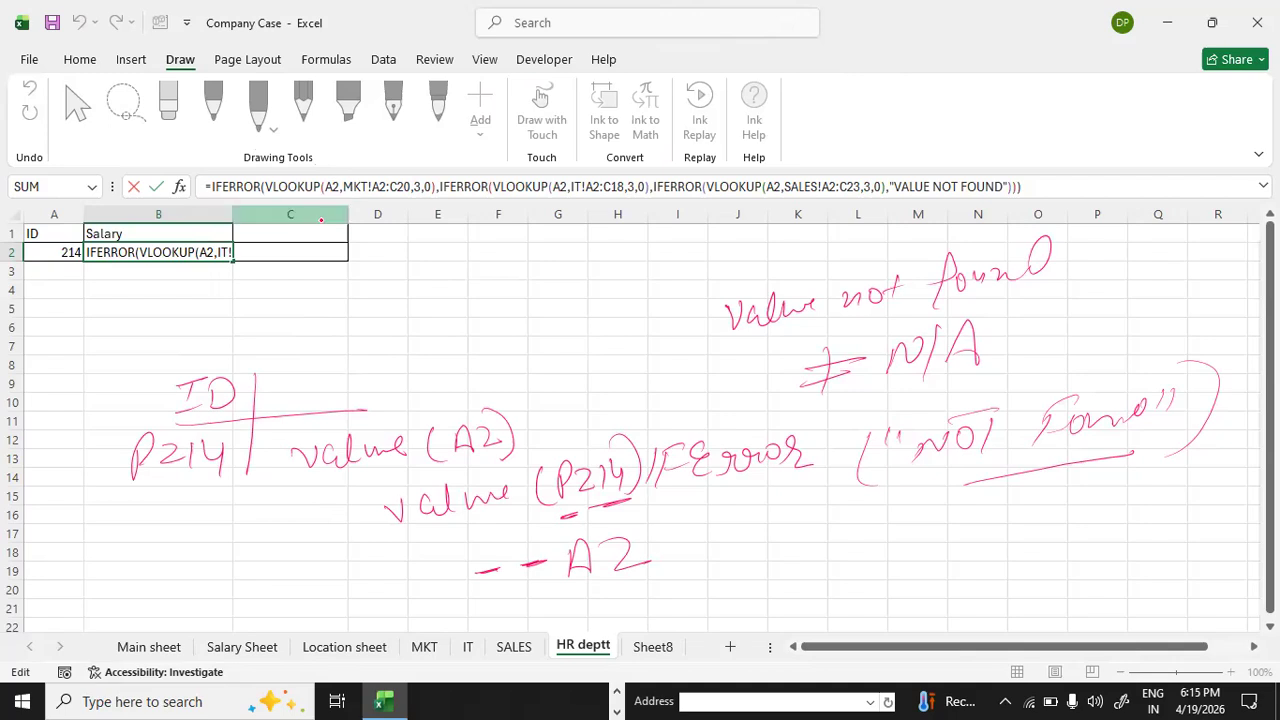
drag(390, 537, 518, 512)
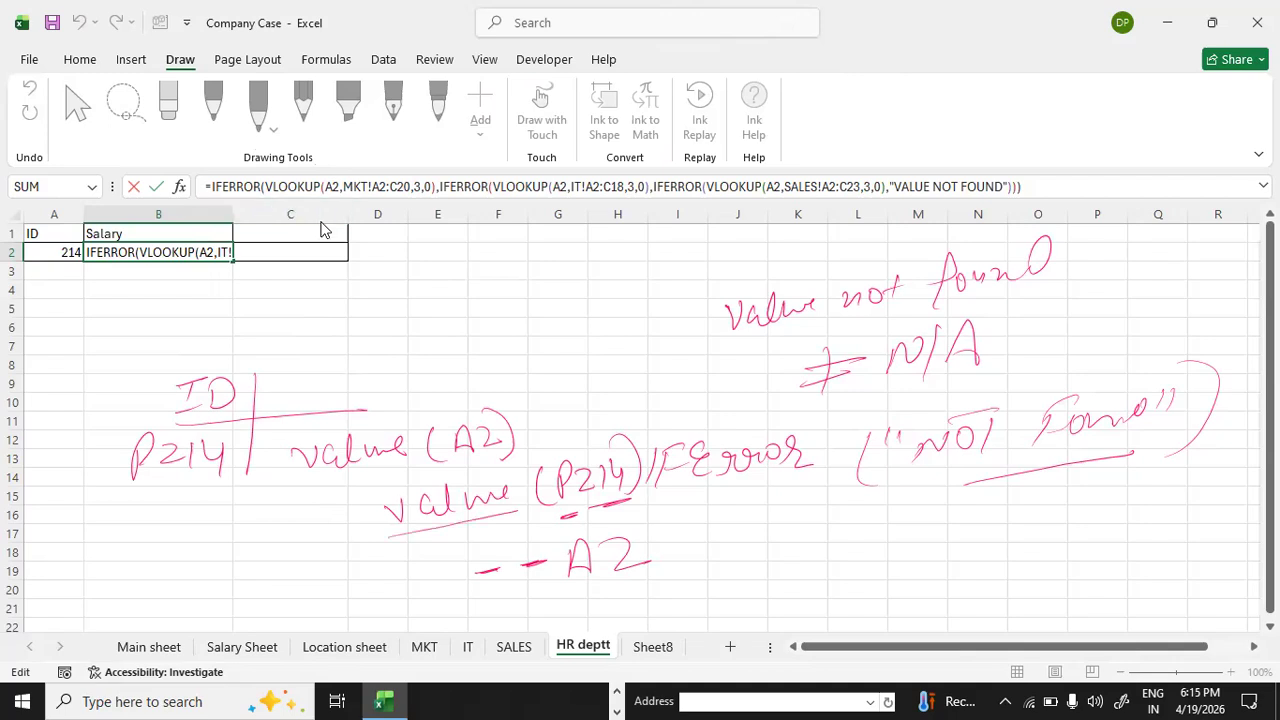